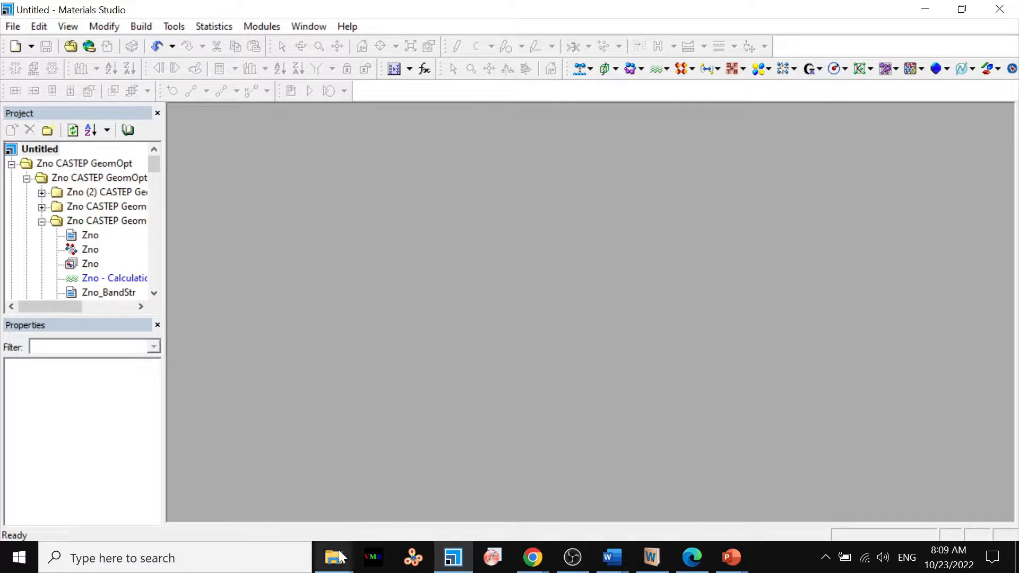
Switch to File Explorer and look through the GlySiO2 and CatGlySio2 subfolders of the Glycine folder for the silica structure.
mouse_move(333, 557)
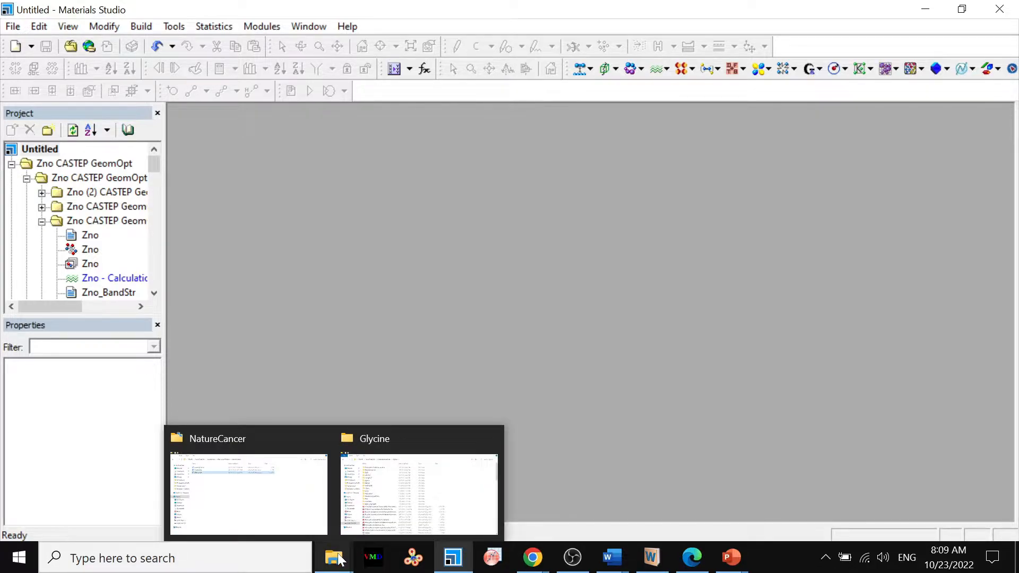
left_click(394, 491)
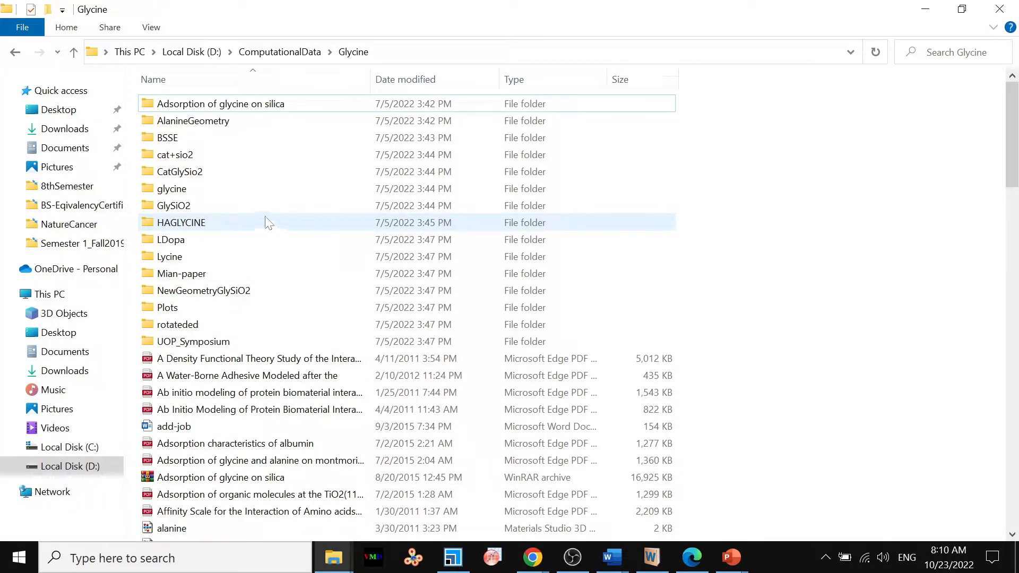
double_click(234, 206)
left_click(232, 201)
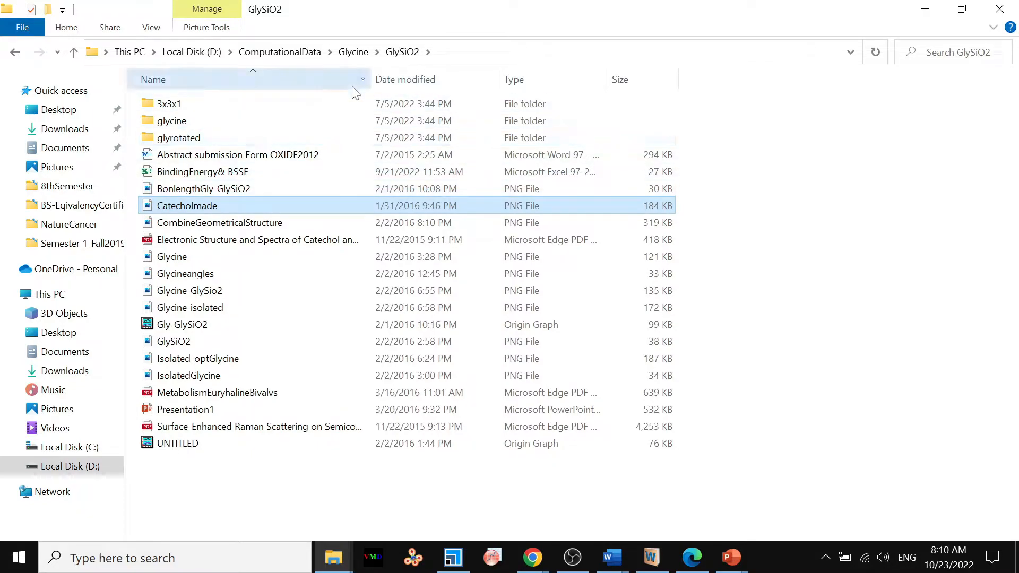
left_click(351, 52)
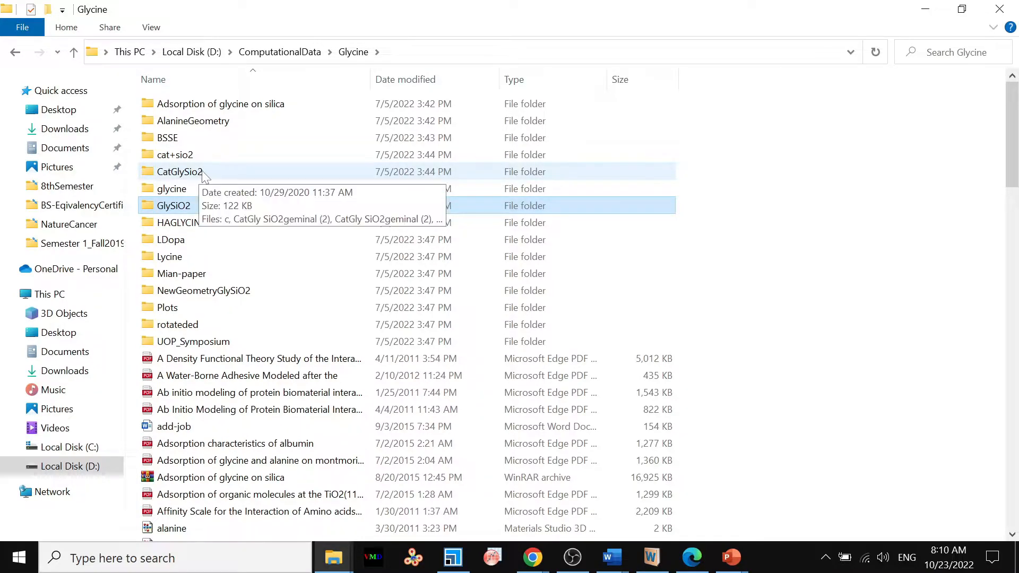
double_click(200, 175)
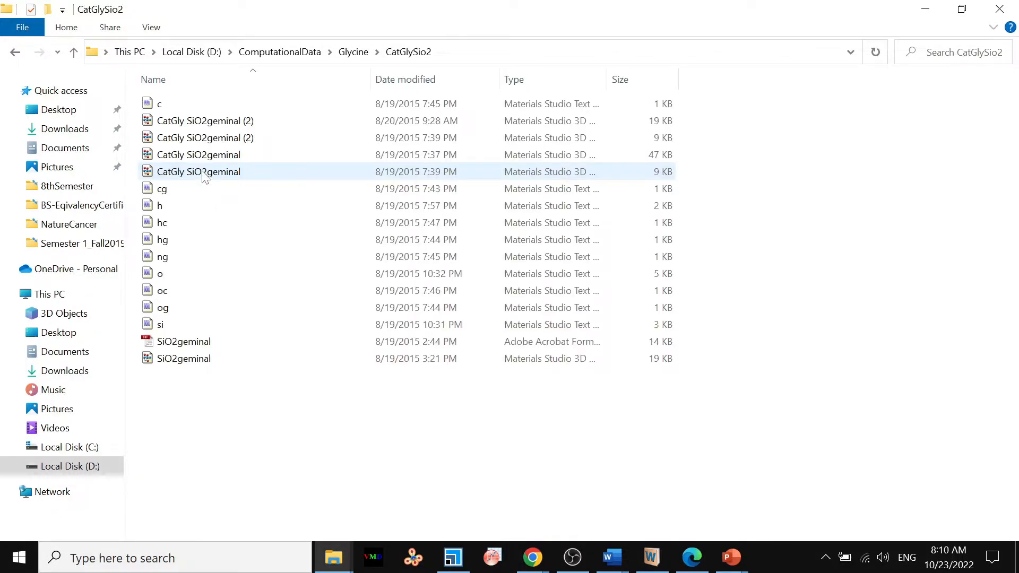
left_click(347, 58)
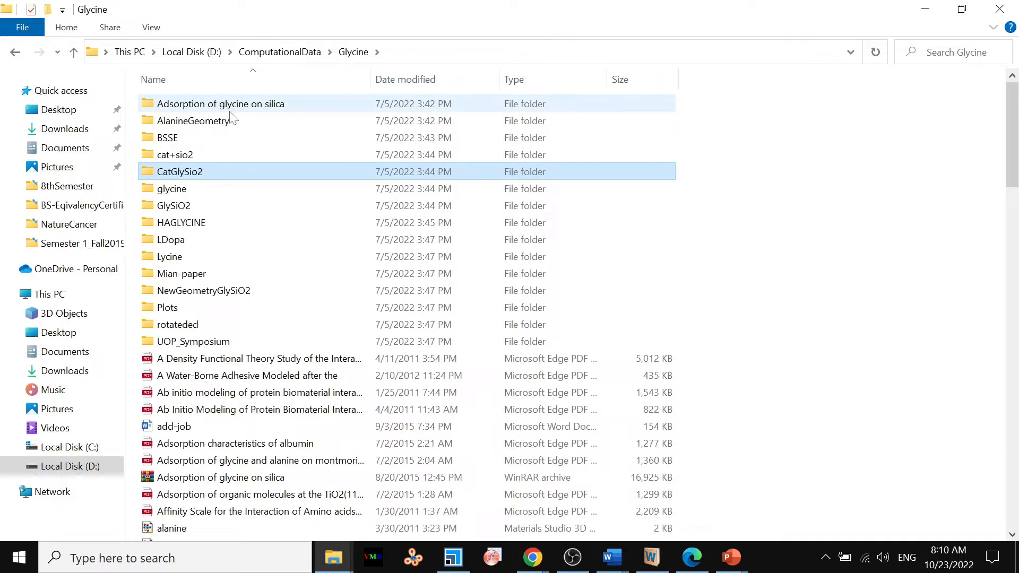
Bring the 8 KB sio2geminal 3D document from cat+sio2's sio2 subfolder into Materials Studio and maximize its window.
double_click(175, 154)
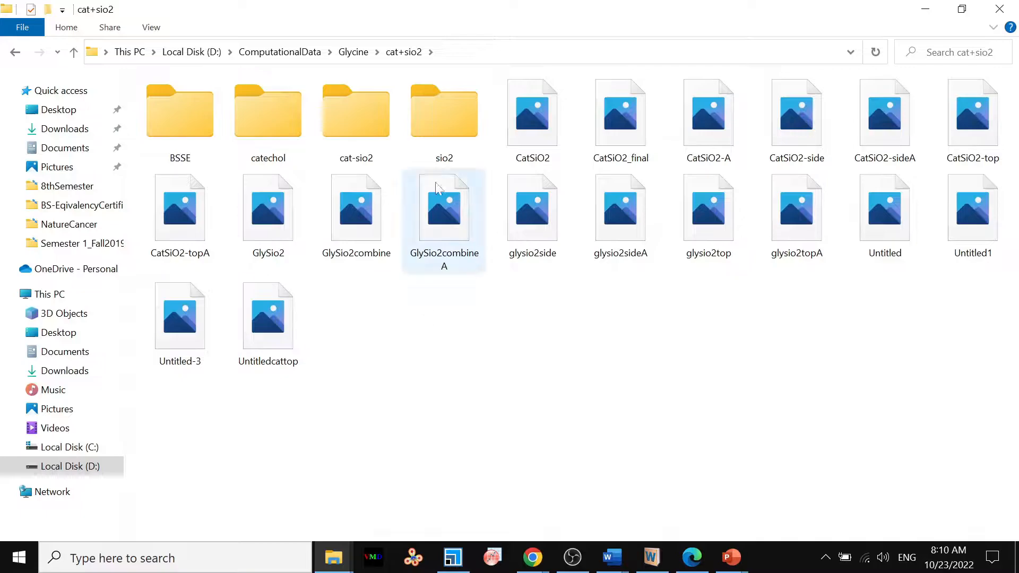
double_click(445, 122)
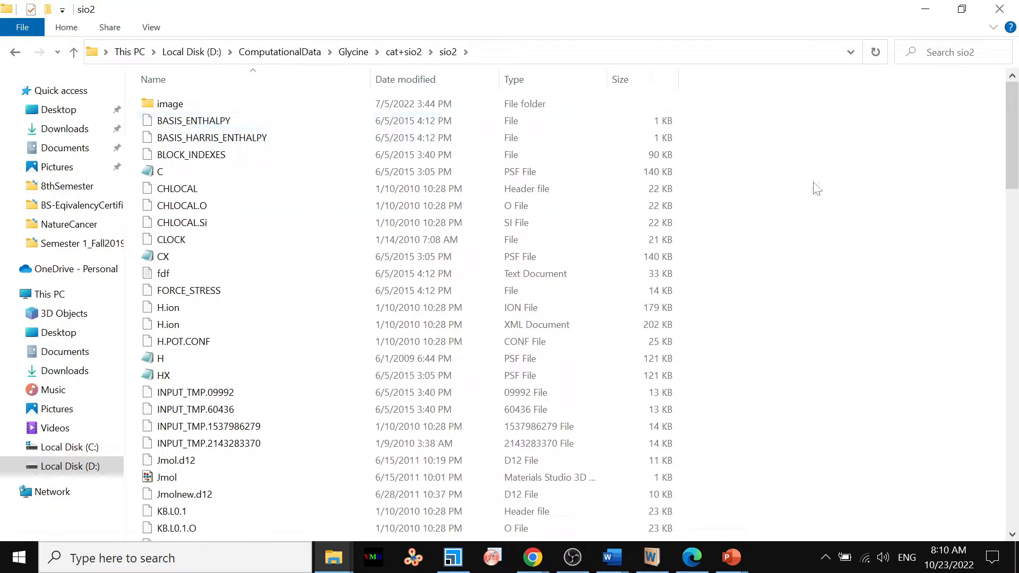
left_click_drag(1014, 177, 982, 464)
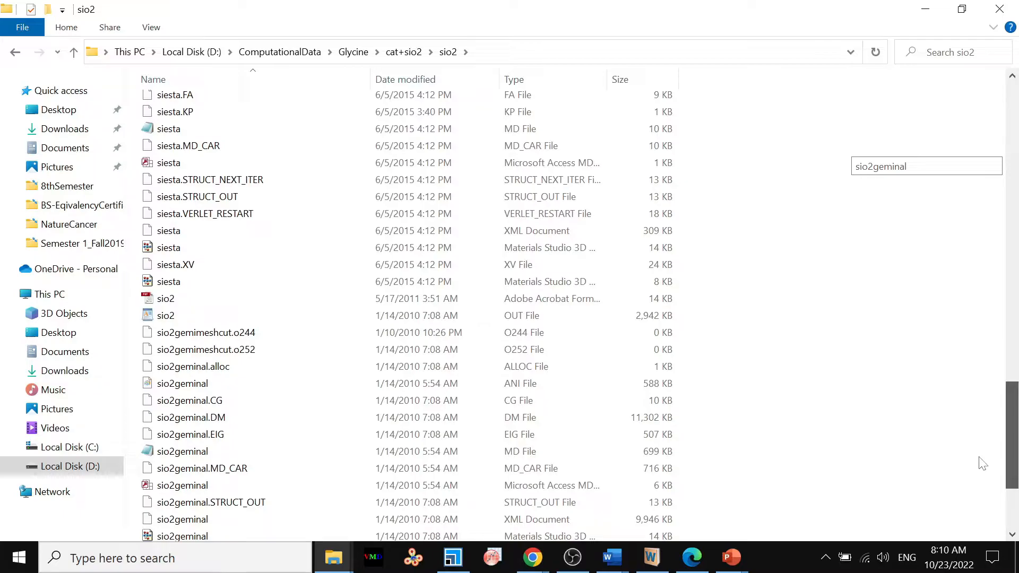
left_click_drag(982, 463, 981, 510)
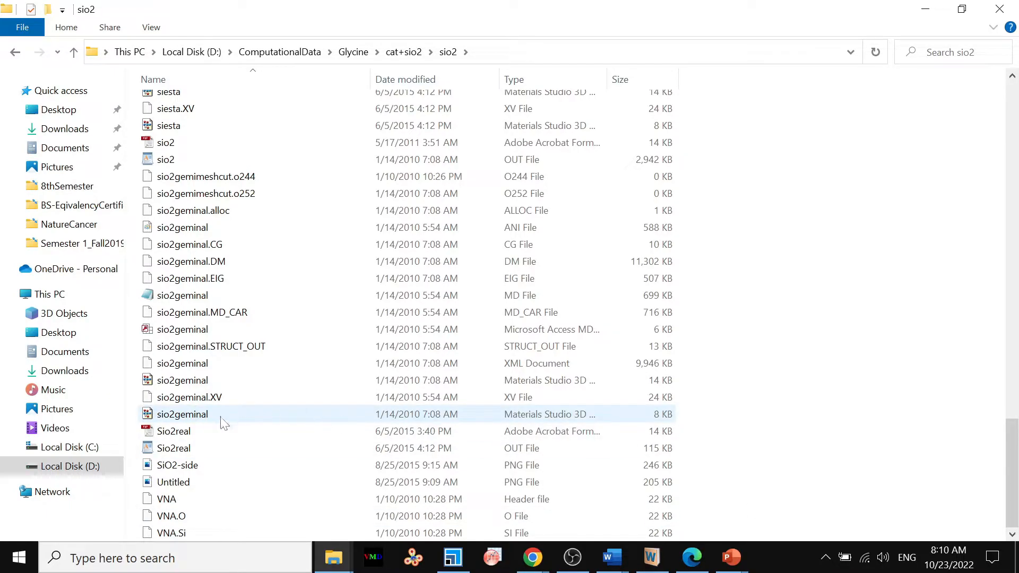
left_click_drag(205, 419, 479, 402)
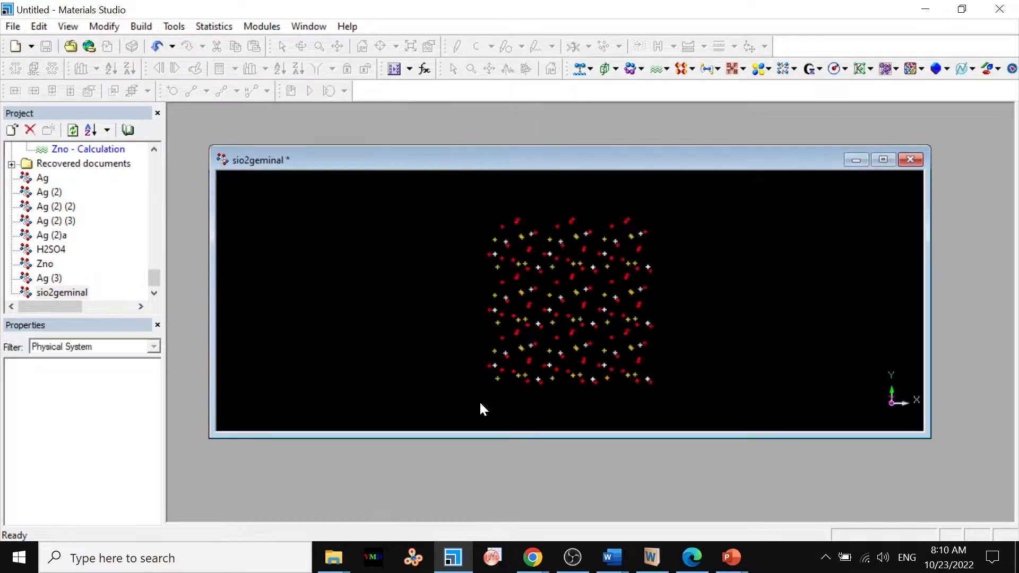
left_click(884, 160)
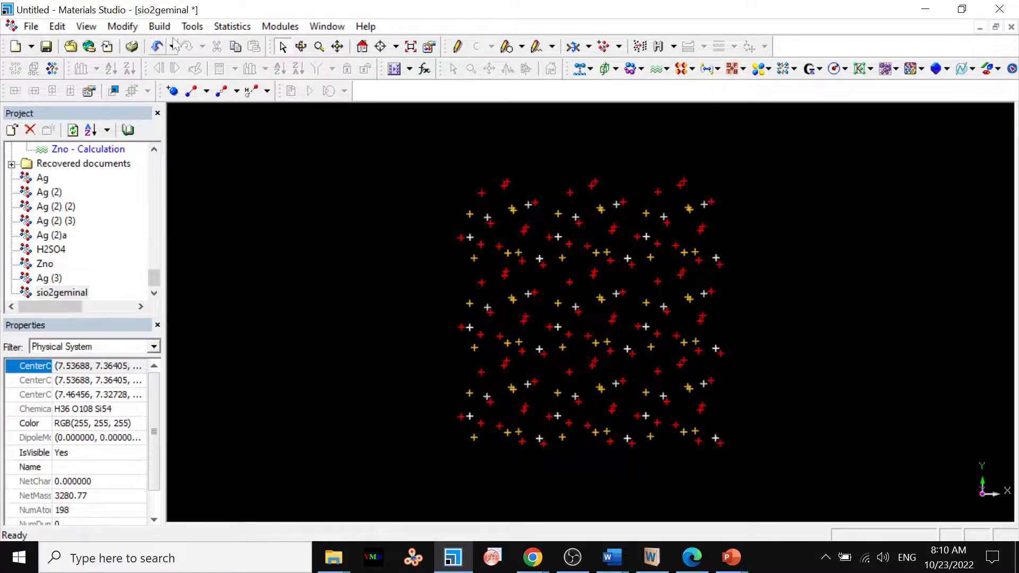
Generate the bonds of the sio2geminal structure with bonding monitoring enabled in the bond calculation.
left_click(160, 27)
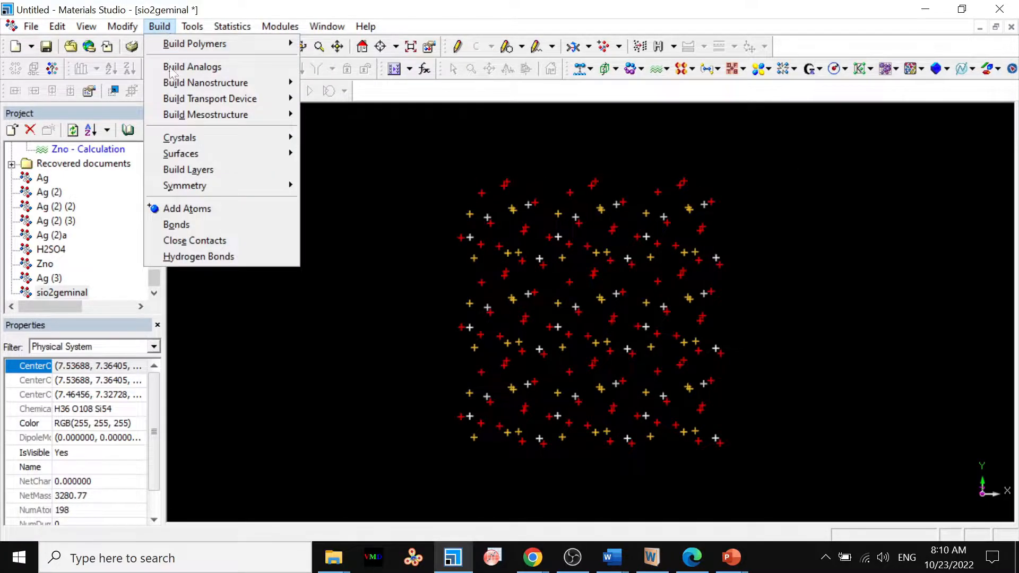
left_click(192, 226)
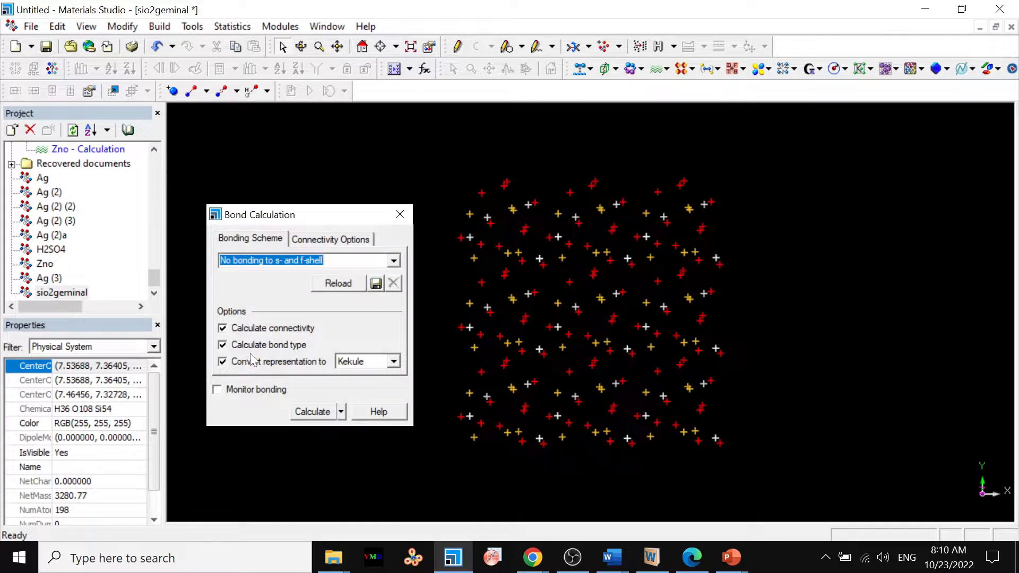
left_click(254, 390)
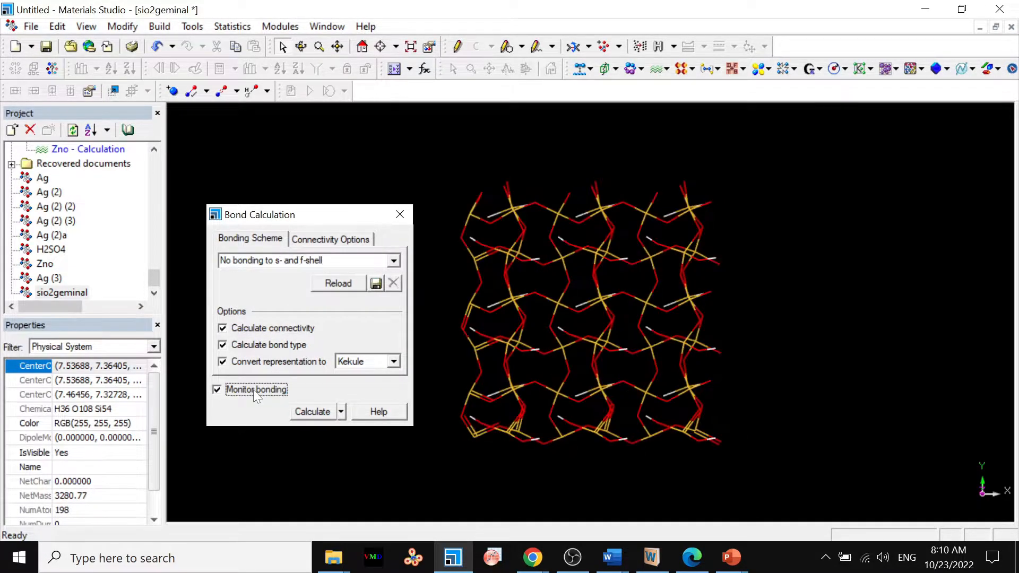
left_click(399, 214)
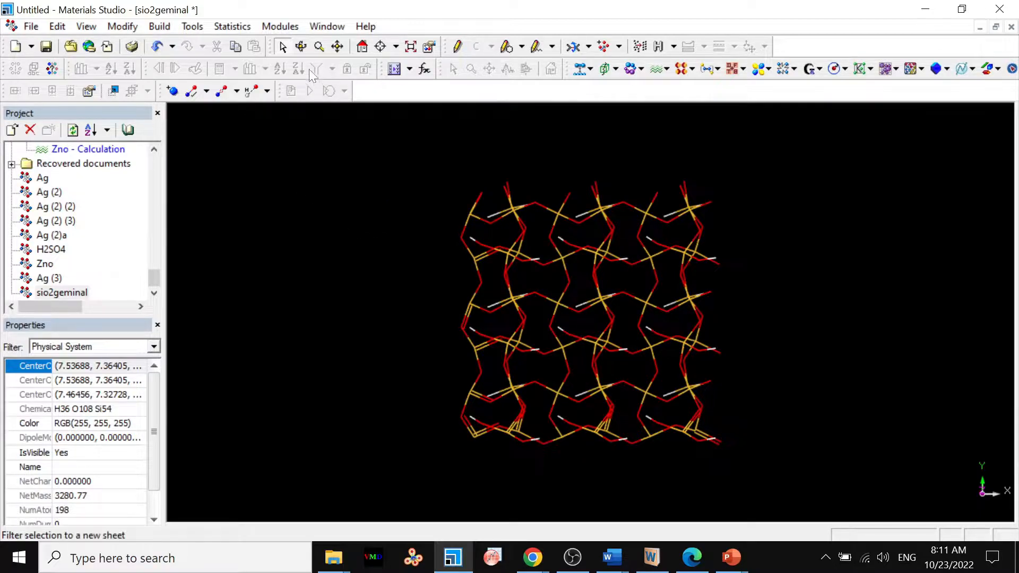
Display the sio2geminal structure as Ball and stick with a stick radius of 0.1.
left_click(302, 48)
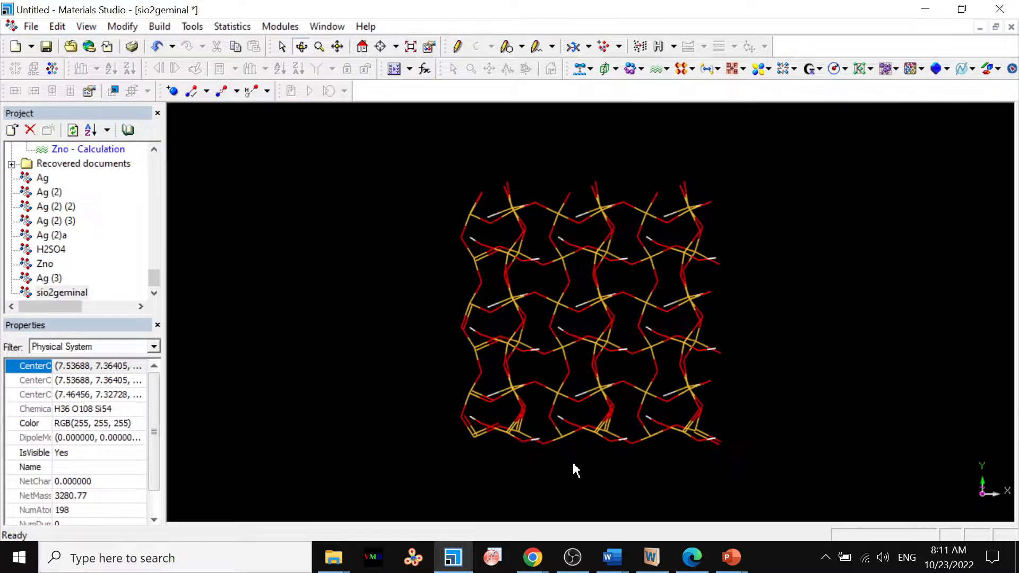
left_click_drag(577, 471, 580, 329)
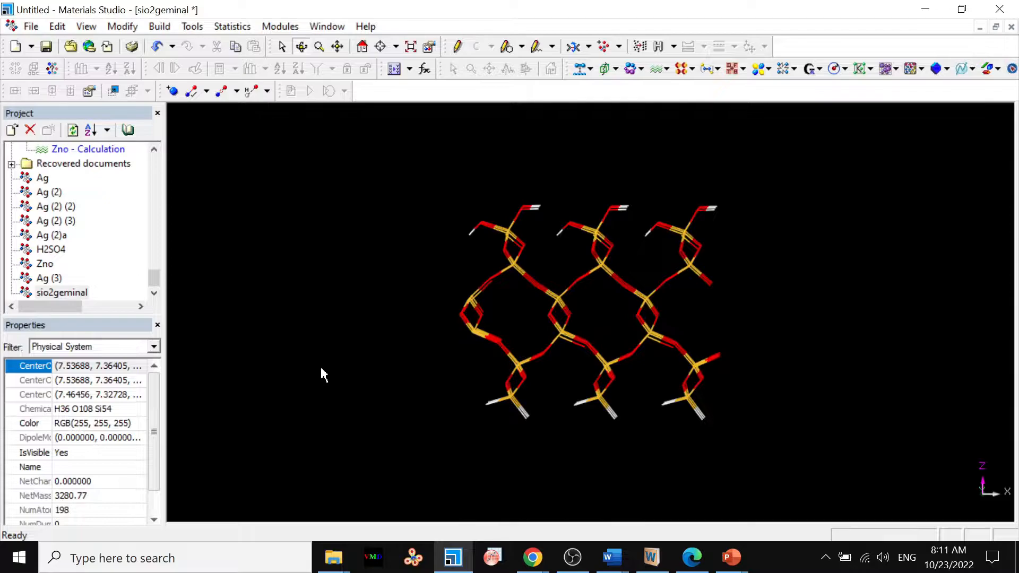
left_click_drag(273, 384, 272, 380)
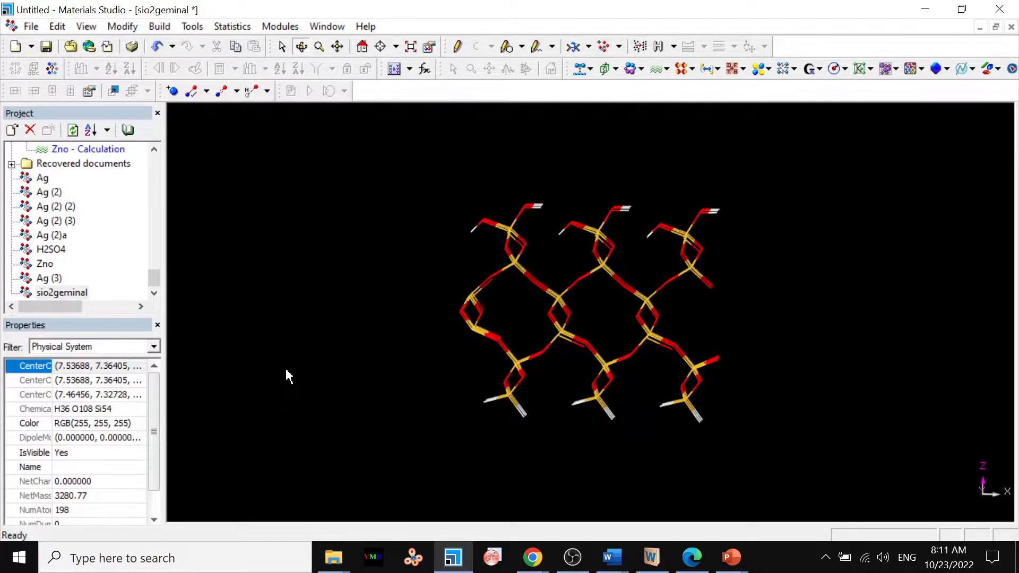
left_click(319, 46)
left_click_drag(340, 319, 340, 254)
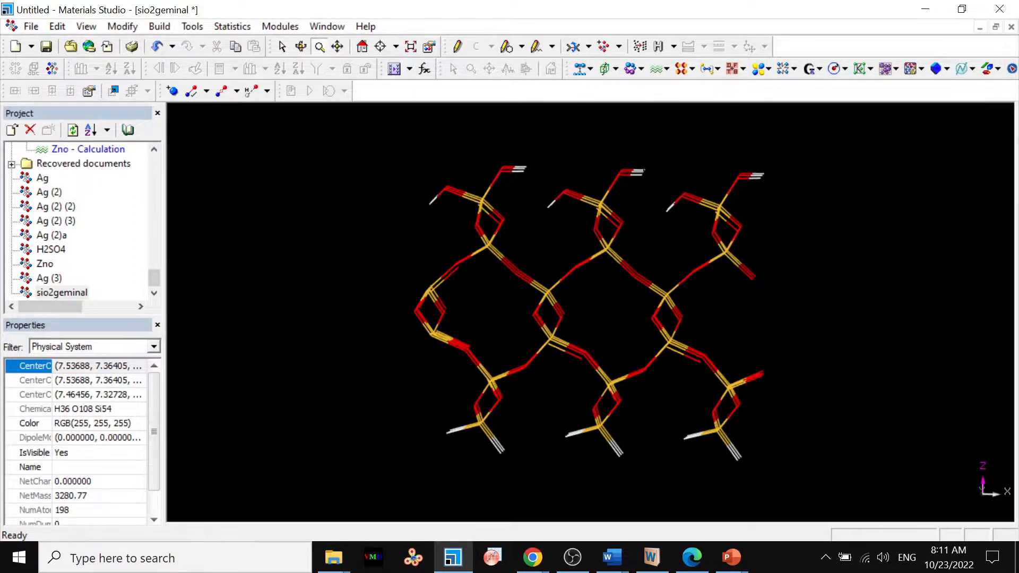
left_click(282, 47)
right_click(237, 282)
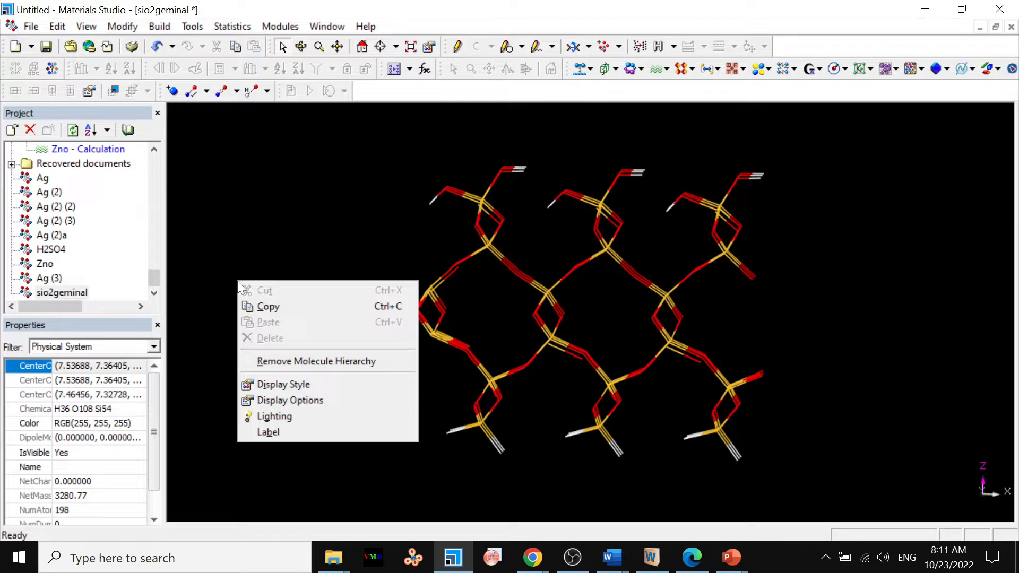
left_click(282, 382)
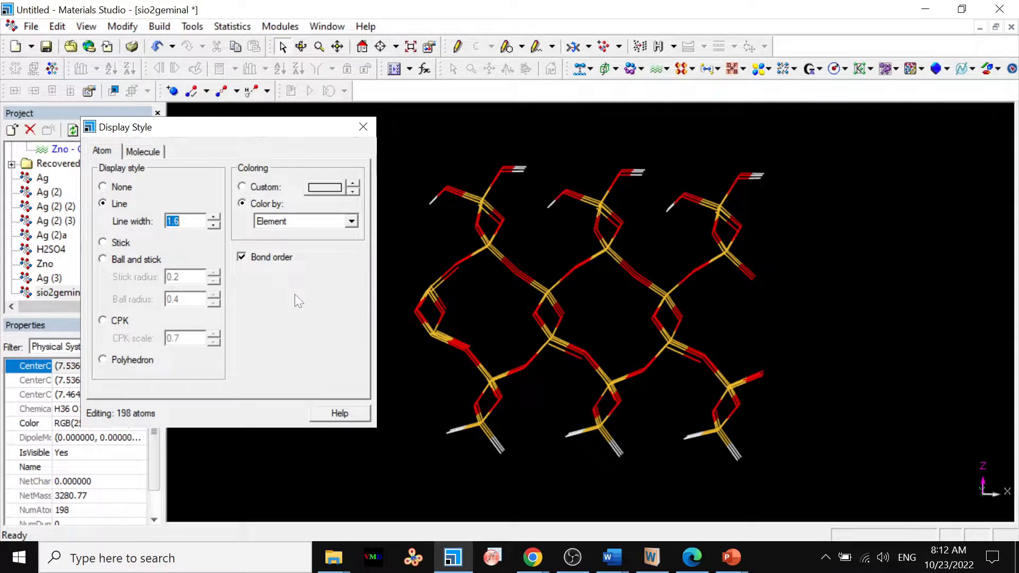
left_click(144, 258)
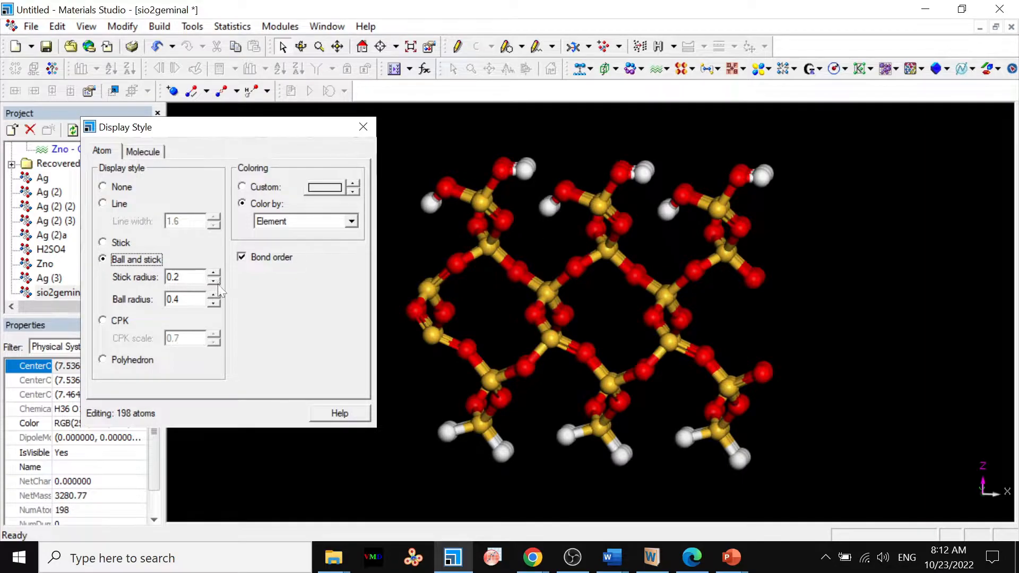
left_click(213, 282)
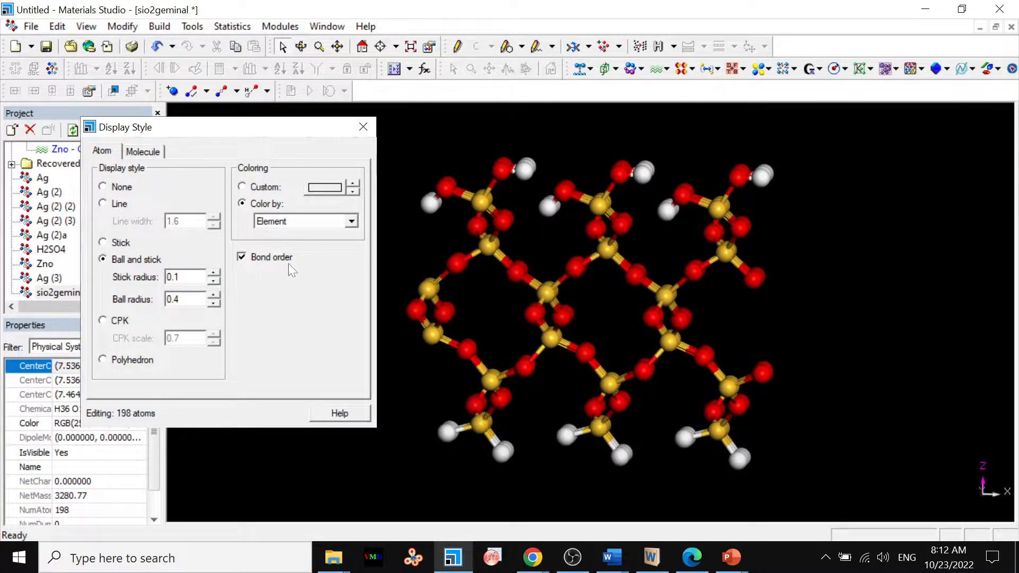
left_click(363, 127)
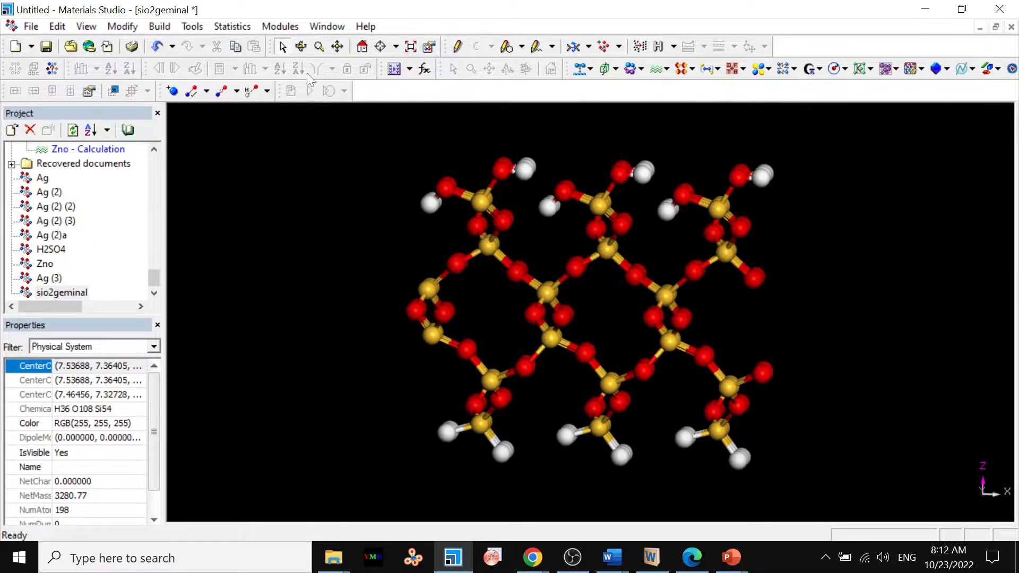
Bring the 1 KB catechol 3D document from cat+sio2's catechol subfolder in File Explorer into Materials Studio.
left_click(303, 48)
left_click_drag(599, 303, 601, 307)
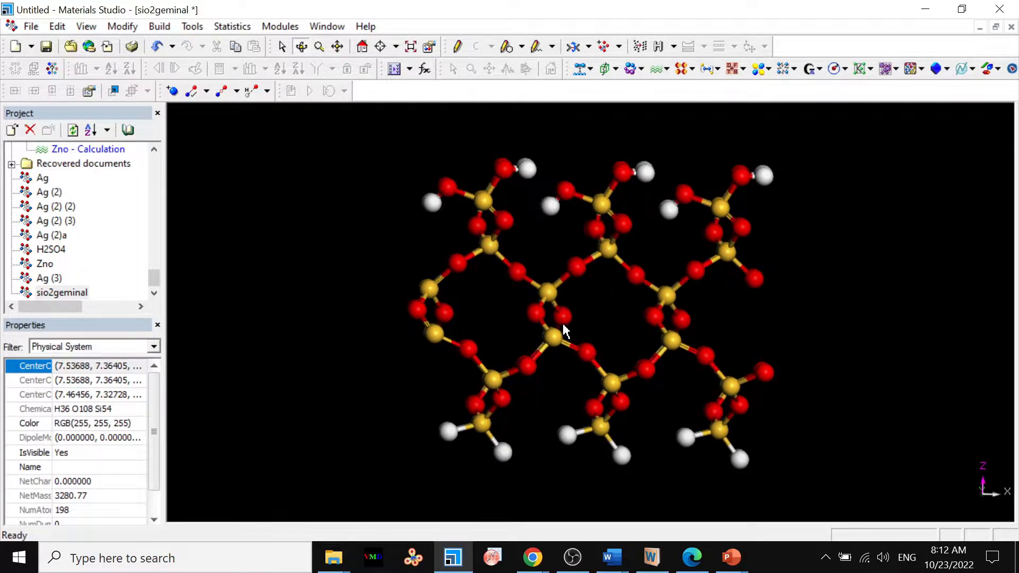
mouse_move(343, 562)
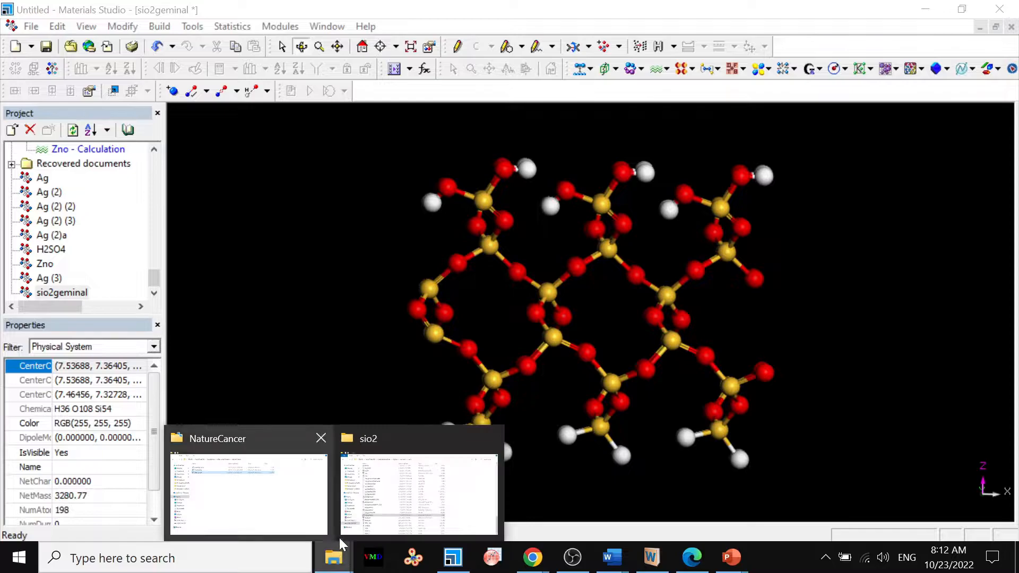
left_click(386, 491)
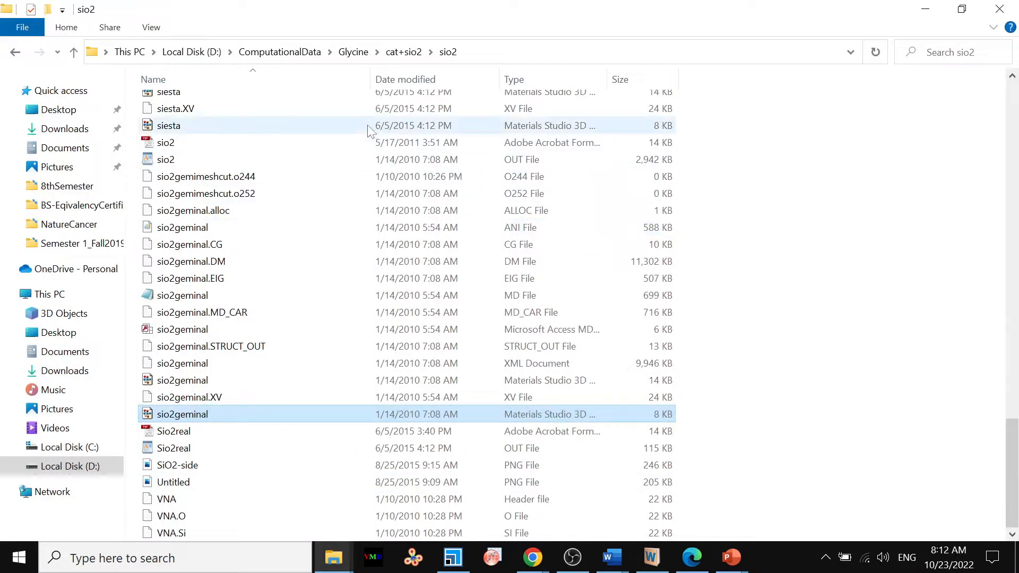
left_click(404, 52)
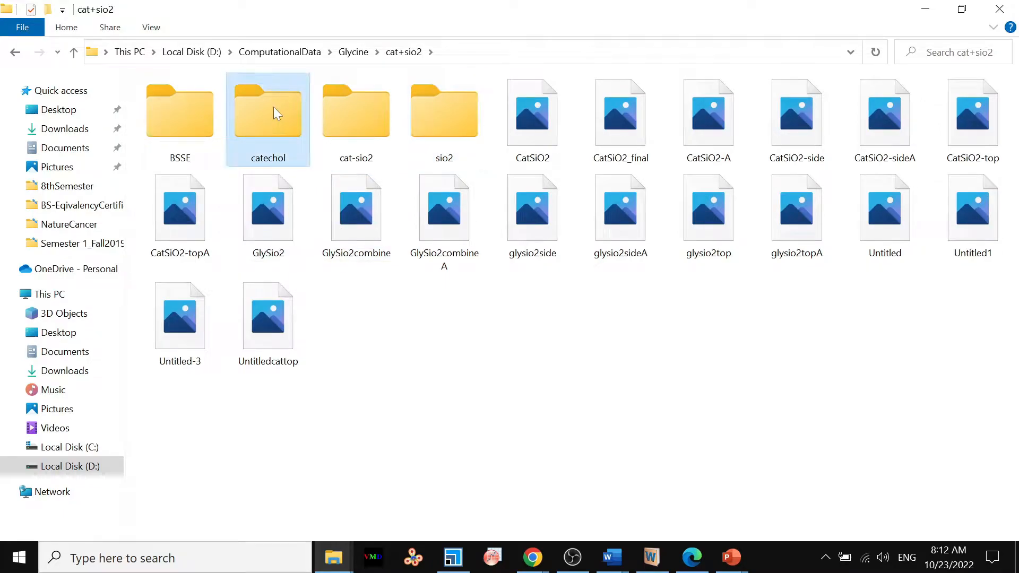
double_click(272, 107)
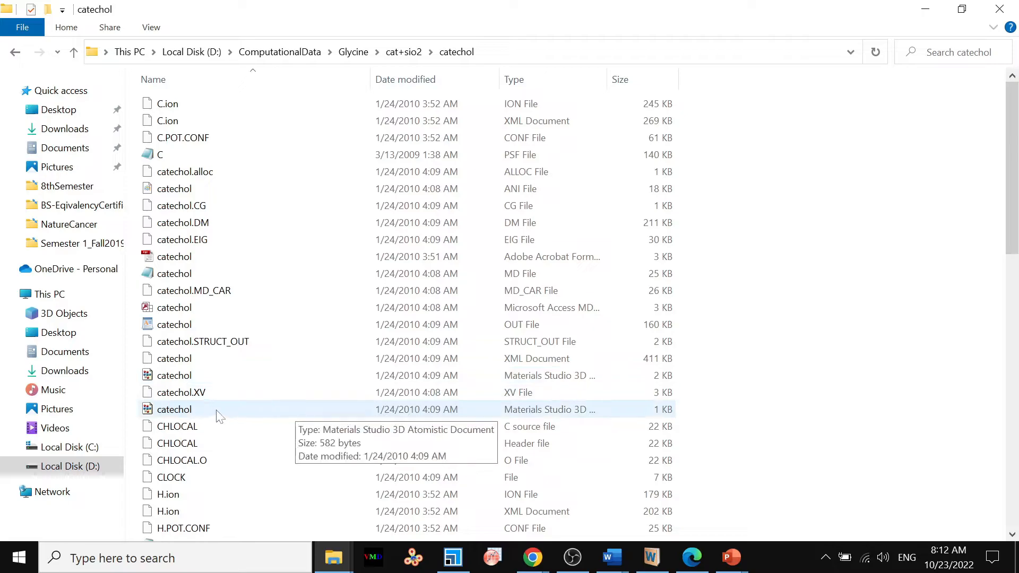
left_click_drag(203, 410, 480, 461)
left_click(915, 375)
left_click_drag(188, 413, 381, 442)
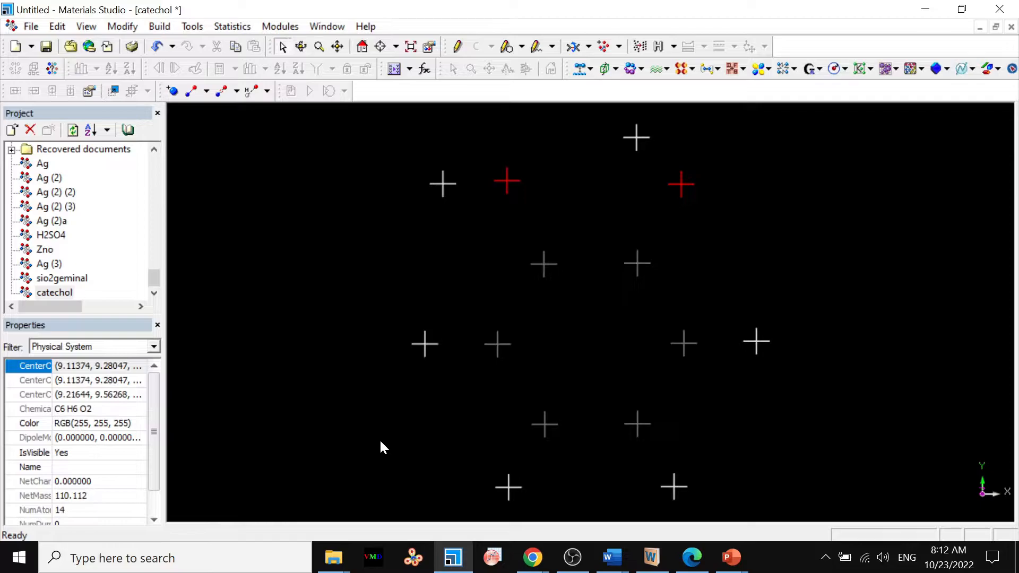
Generate the bonds of the catechol molecule by enabling bonding monitoring in the bond calculation.
left_click(159, 26)
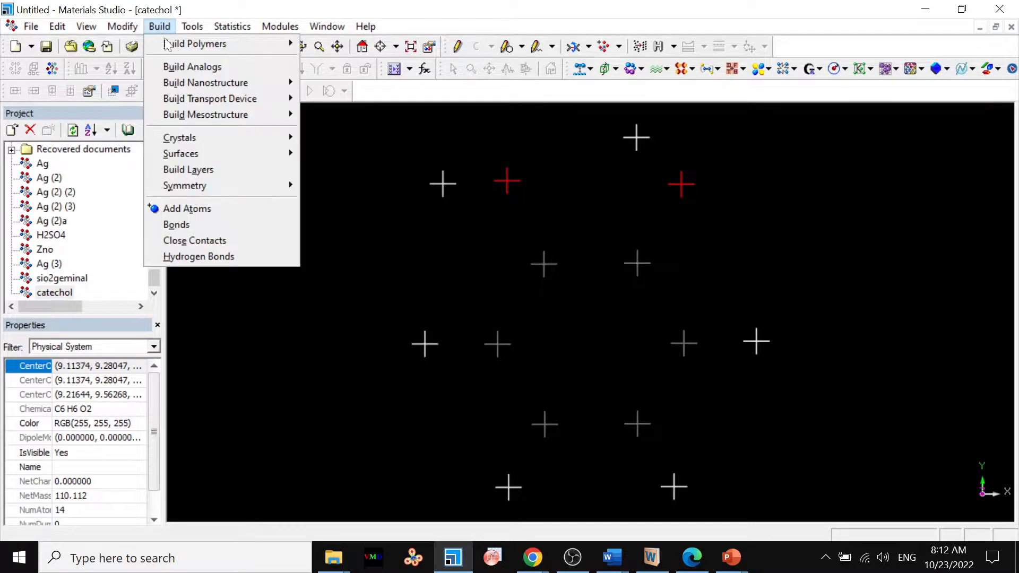
left_click(196, 228)
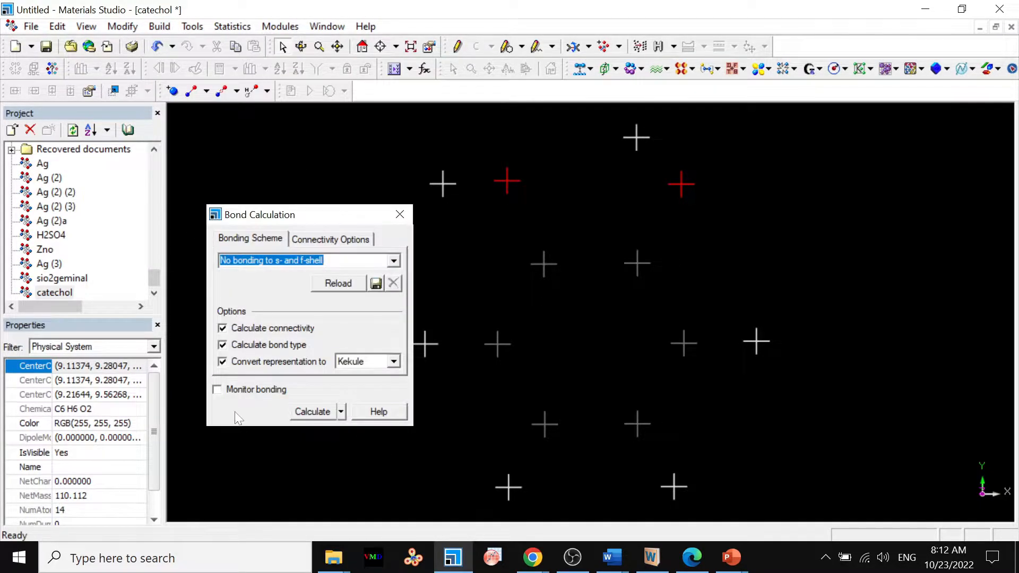
left_click(243, 395)
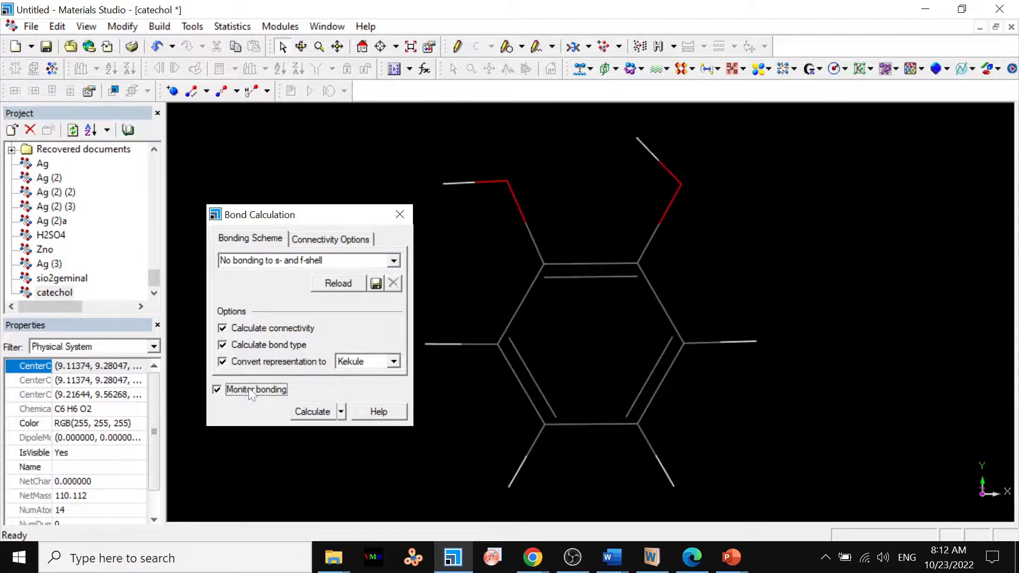
Rotate the entire catechol molecule in 45° increments, 180° in total, so both hydroxyl groups point downward.
left_click(400, 214)
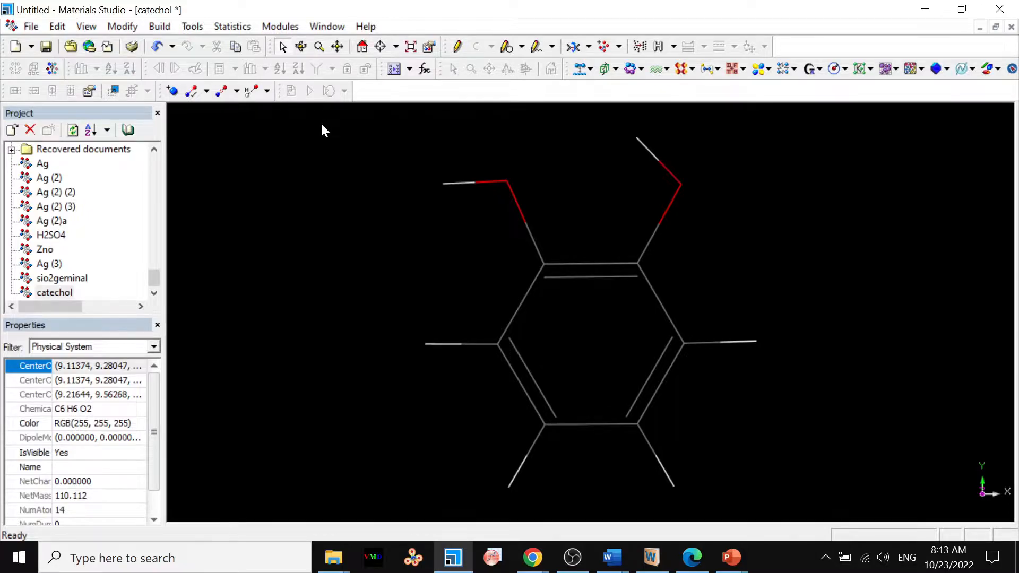
key("ctrl+a")
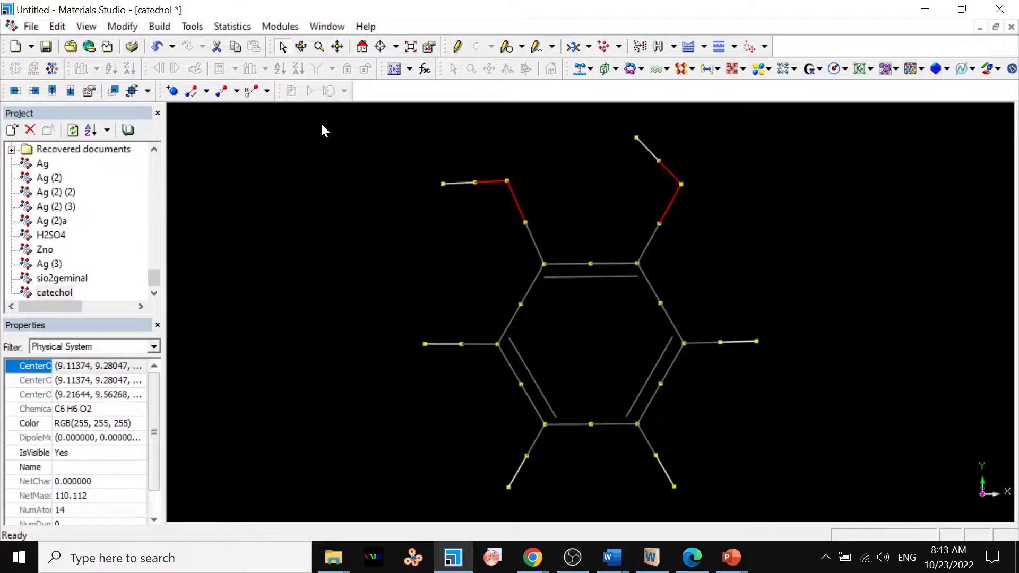
left_click(89, 92)
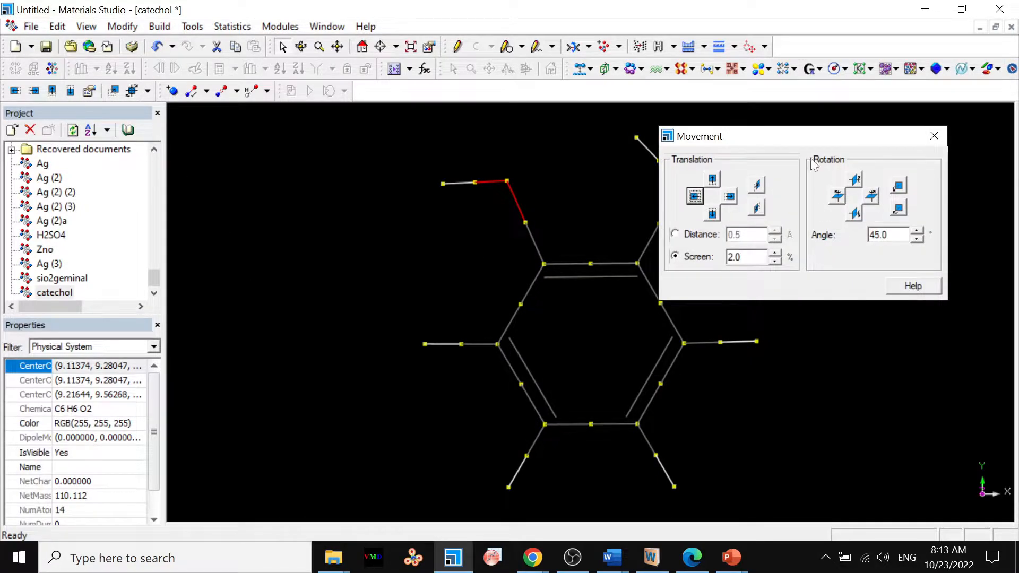
left_click_drag(822, 142, 258, 198)
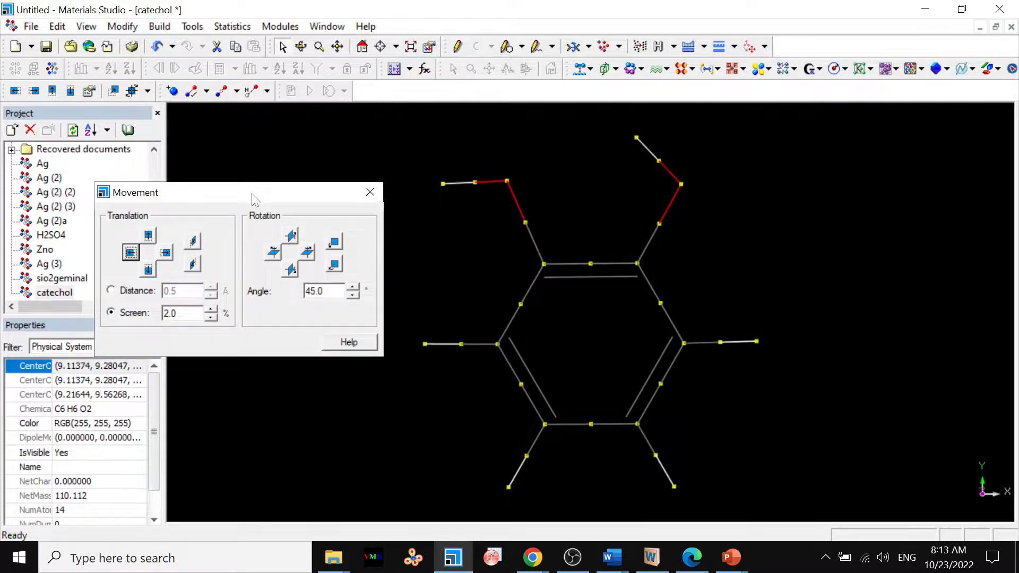
left_click(291, 235)
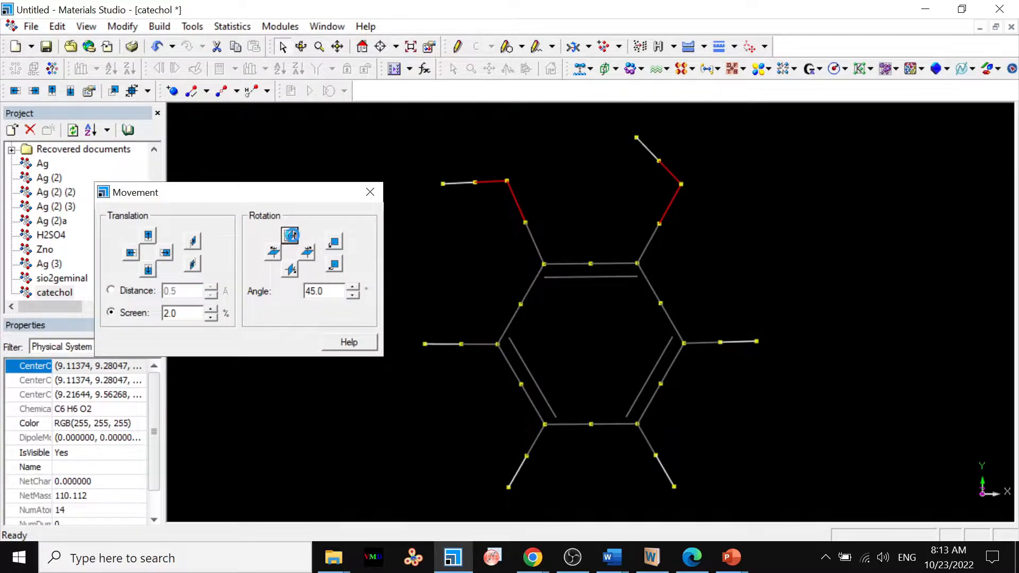
left_click(291, 235)
left_click(291, 235)
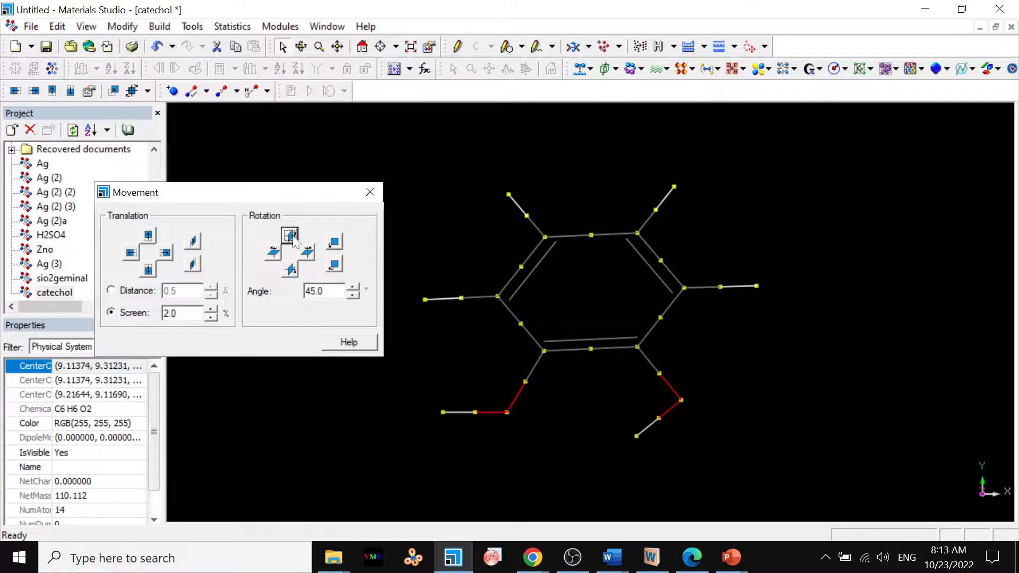
left_click(291, 235)
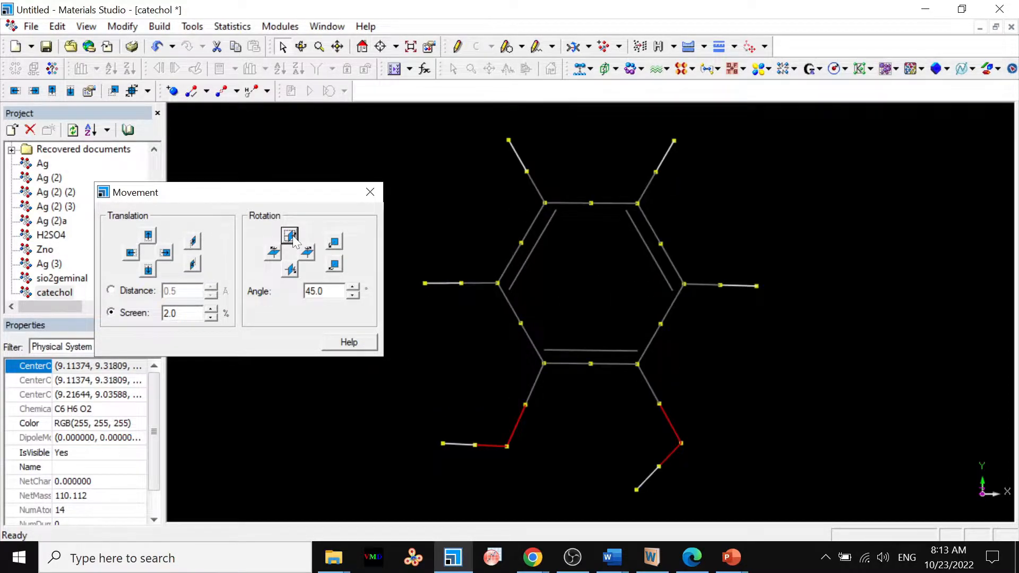
left_click(290, 235)
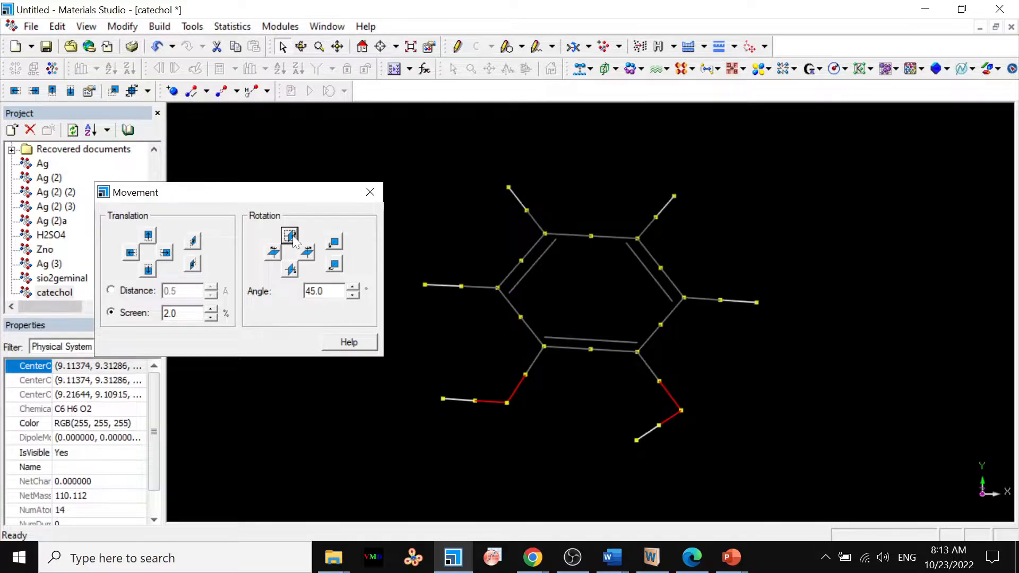
left_click(291, 272)
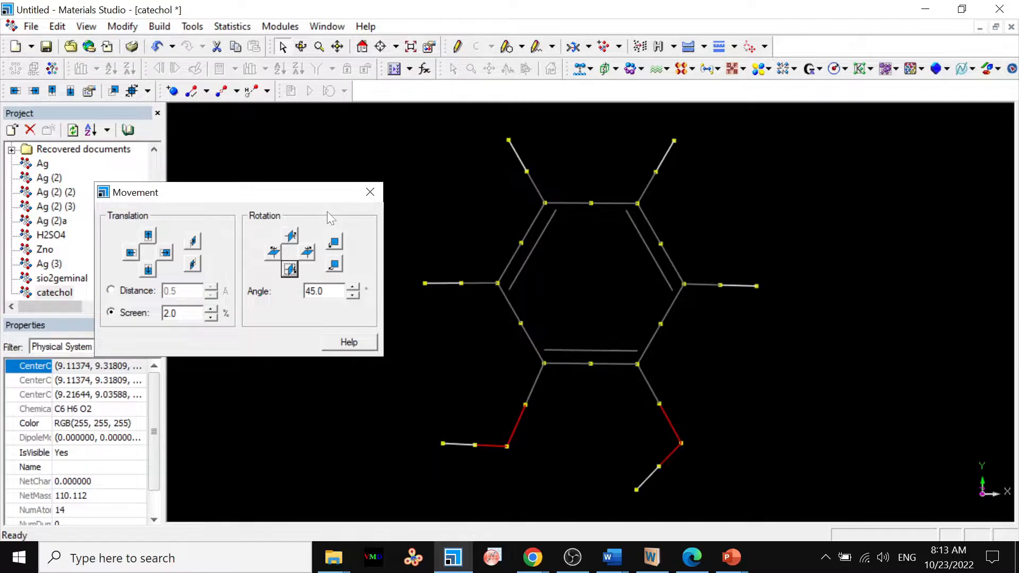
left_click(371, 193)
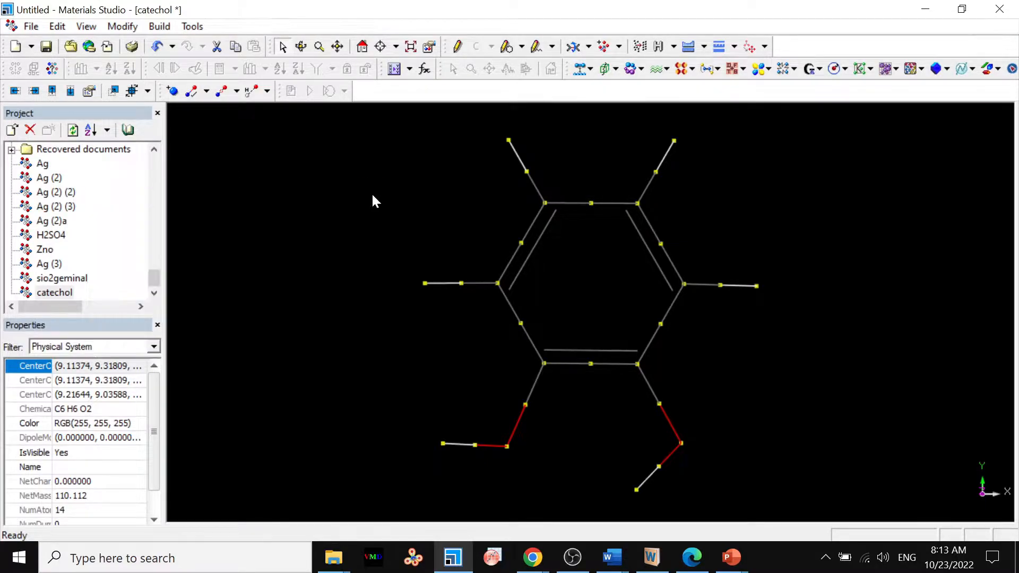
Copy the catechol molecule into the sio2geminal document, with that document maximized.
right_click(342, 229)
left_click(375, 250)
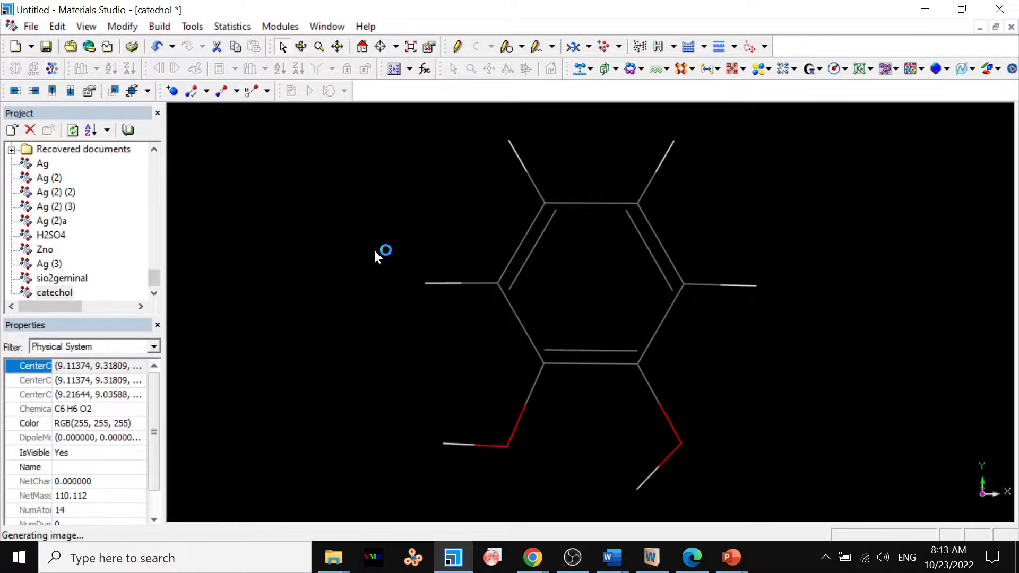
left_click(996, 27)
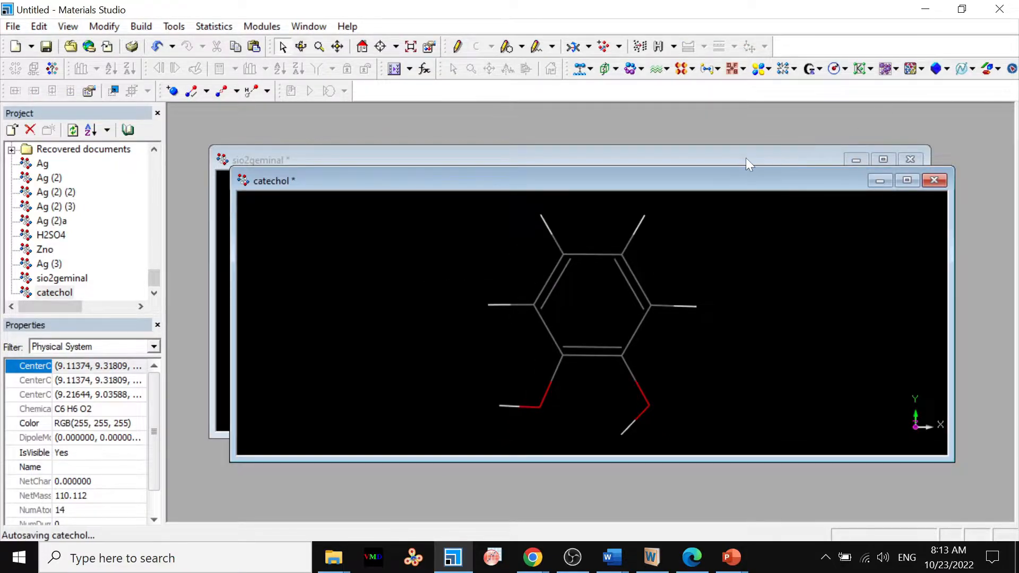
left_click(746, 158)
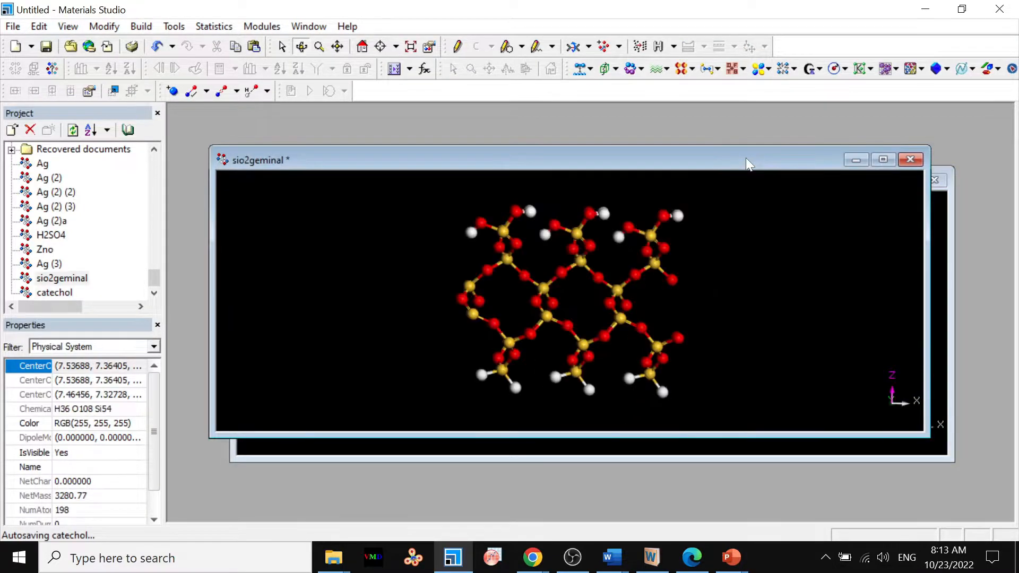
double_click(578, 167)
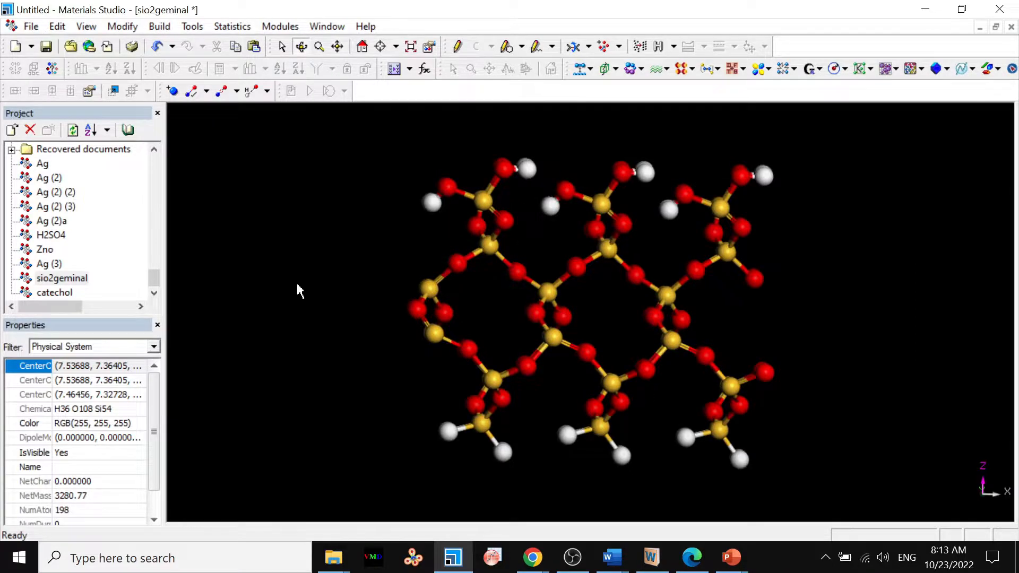
right_click(297, 285)
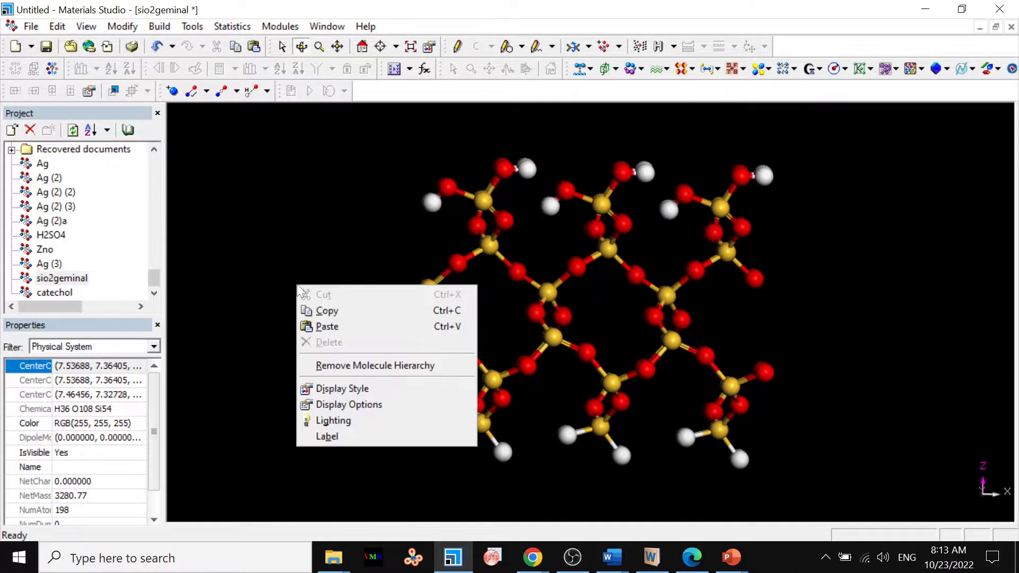
left_click(327, 327)
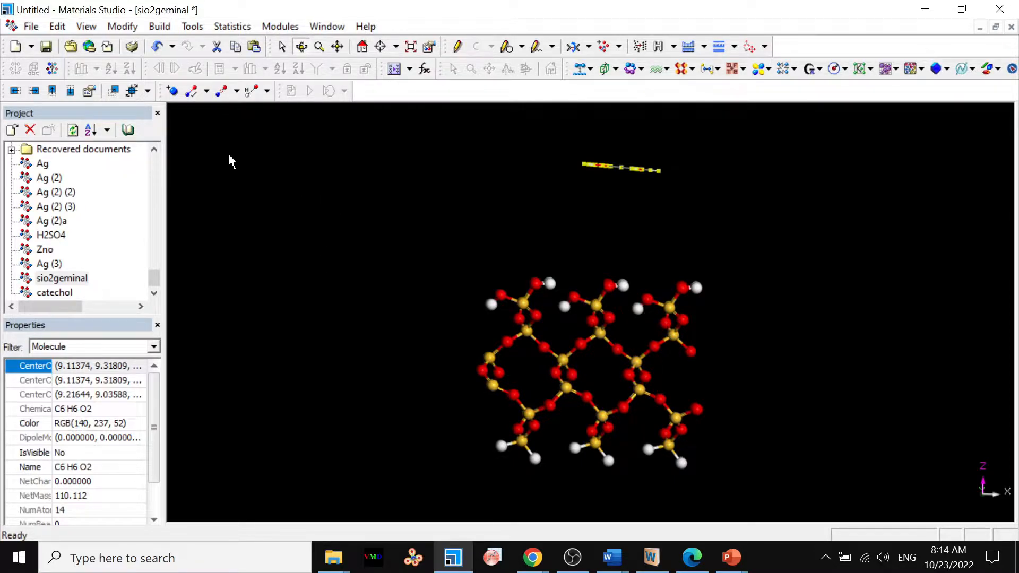
Rotate the pasted catechol in 45° increments until the ring stands upright with its hydroxyl groups facing the SiO2 surface.
left_click(89, 92)
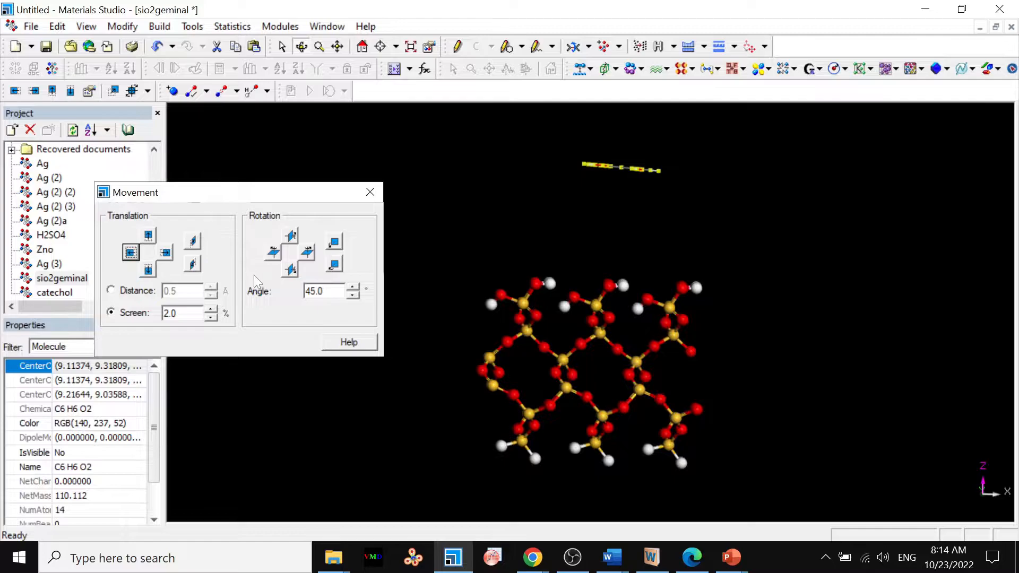
left_click(289, 270)
left_click(288, 271)
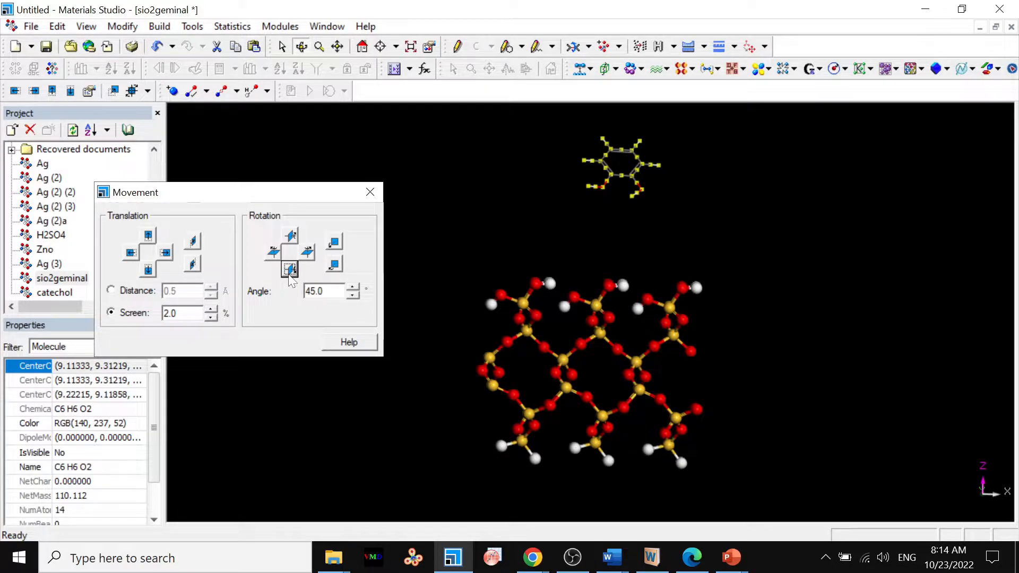
left_click(290, 271)
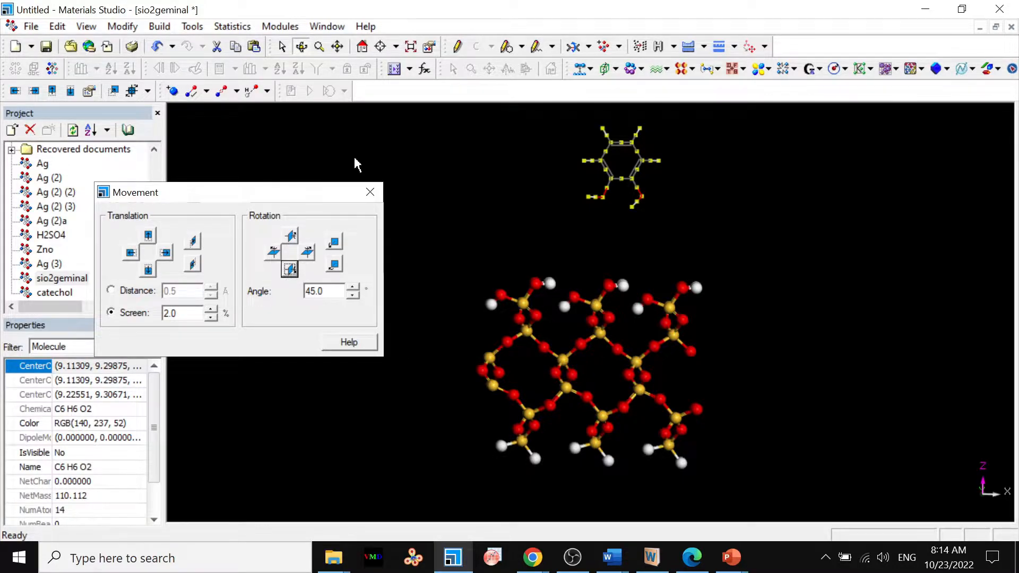
left_click(370, 192)
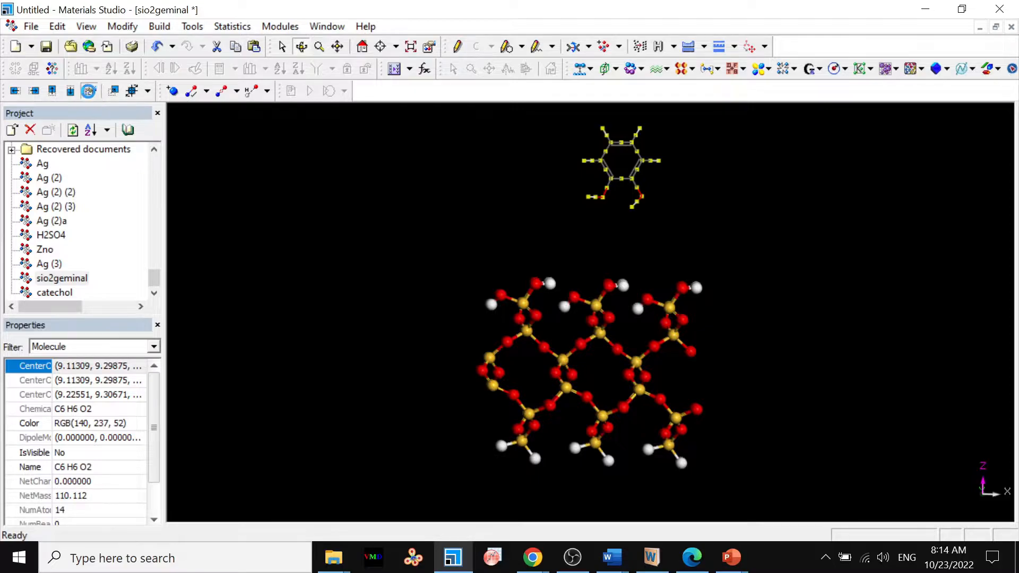
Set the translation distance to 0.1 Å and shift the catechol about 1.6 Å along negative X.
left_click(89, 91)
left_click(136, 292)
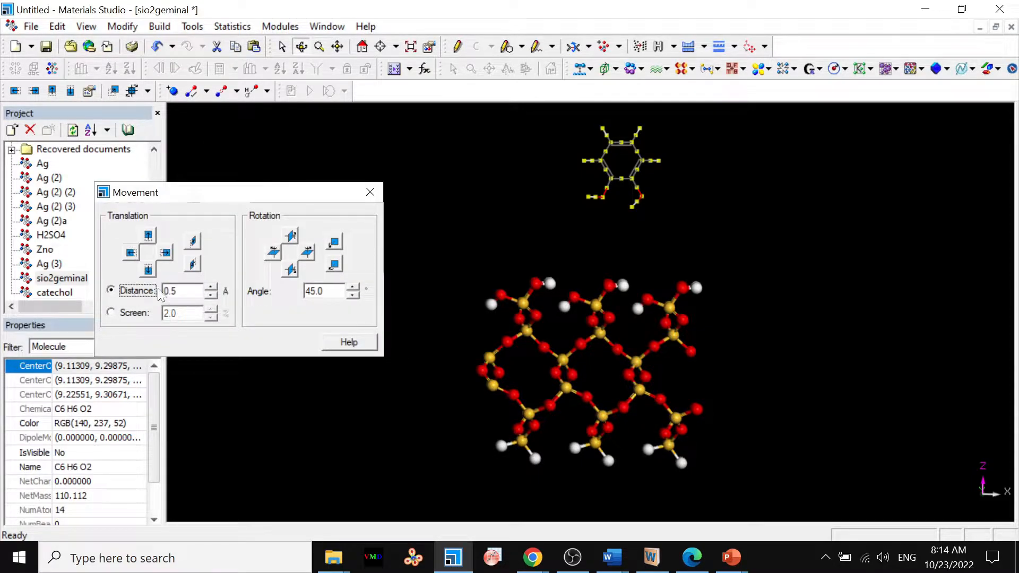
left_click(211, 295)
left_click(133, 255)
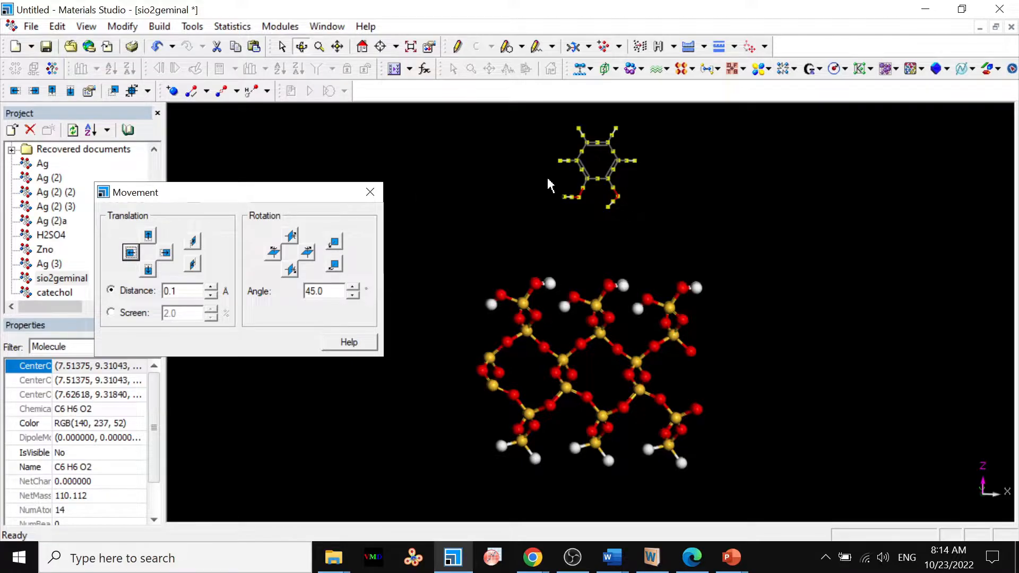
Move the catechol about 3.3 Å along negative Y in 0.1 Å increments, bringing it over the middle of the surface.
left_click_drag(759, 334, 607, 336)
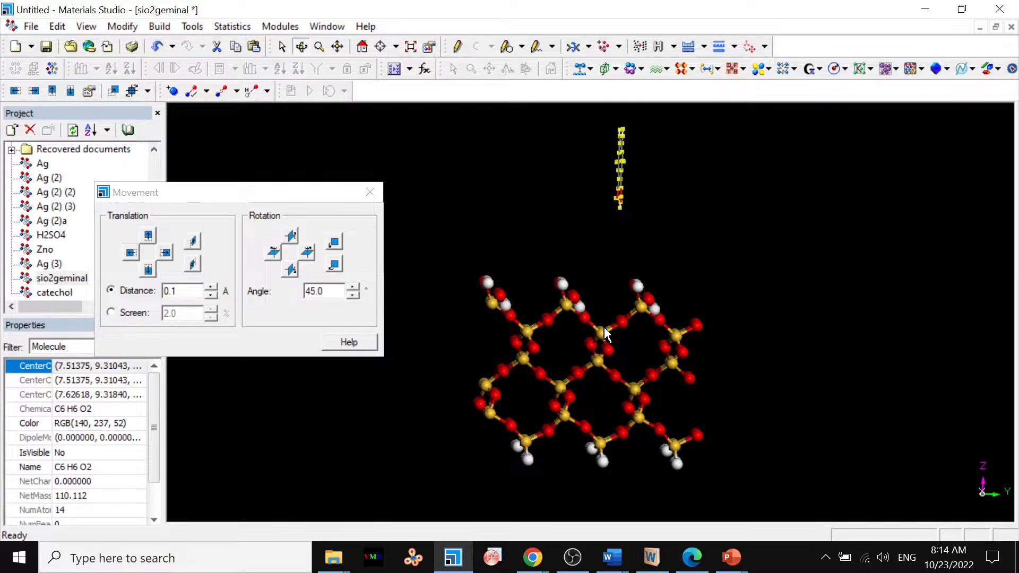
left_click(131, 252)
left_click(132, 250)
left_click(132, 250)
left_click(132, 250)
left_click(133, 250)
left_click(133, 250)
left_click(133, 250)
left_click(133, 250)
left_click(133, 250)
left_click(133, 251)
left_click(132, 252)
left_click(132, 252)
left_click(132, 252)
left_click(132, 251)
left_click(132, 252)
left_click(132, 251)
left_click(132, 252)
left_click(131, 251)
left_click(132, 252)
left_click(131, 252)
left_click(132, 251)
left_click(132, 252)
left_click(134, 254)
left_click(133, 255)
left_click(133, 255)
left_click(133, 255)
left_click(133, 255)
left_click(133, 255)
left_click(133, 255)
left_click(133, 255)
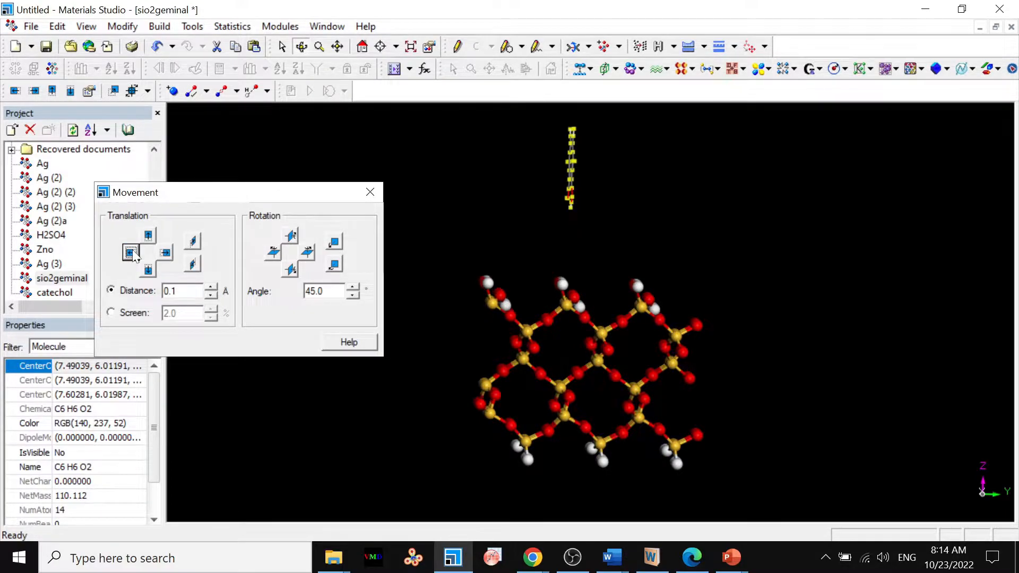
Lower the catechol toward the surface hydroxyl groups in 0.1 Å increments, leaving a gap above the surface.
left_click_drag(409, 434, 604, 375)
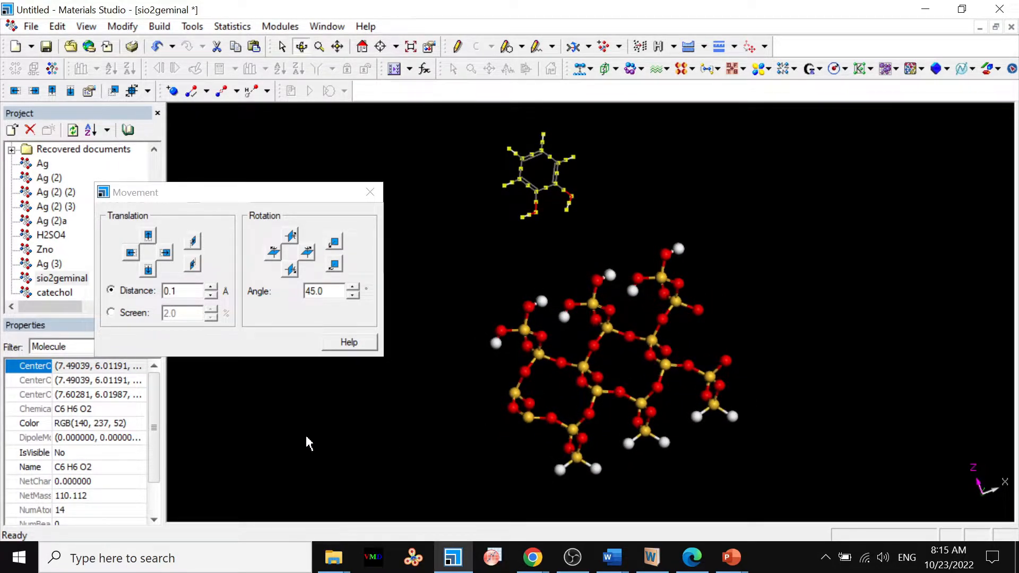
left_click_drag(233, 441, 232, 405)
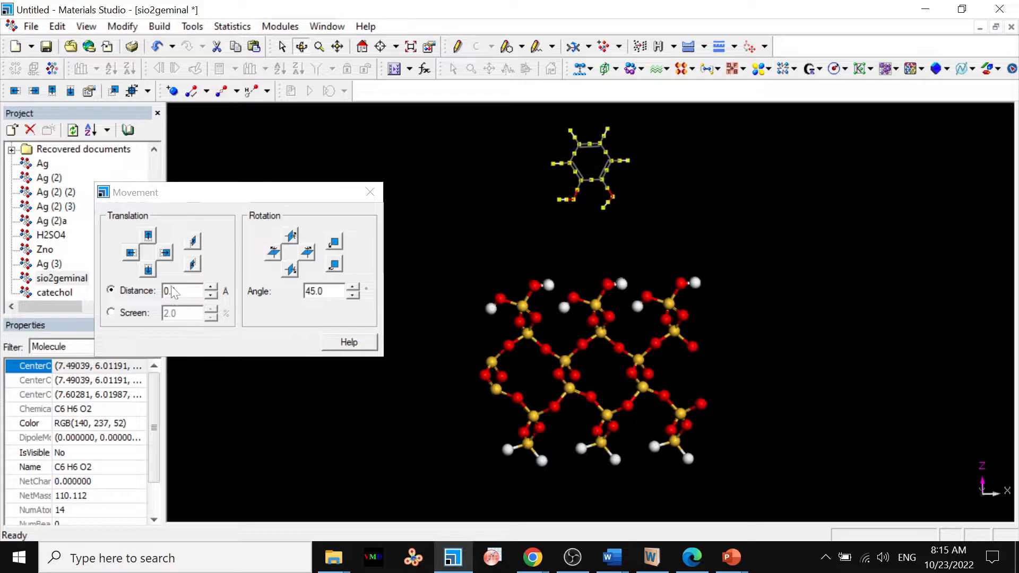
left_click(148, 270)
left_click(148, 270)
left_click(148, 270)
left_click(148, 271)
left_click(148, 271)
left_click(148, 271)
left_click(148, 271)
left_click(148, 271)
left_click(148, 270)
left_click(148, 271)
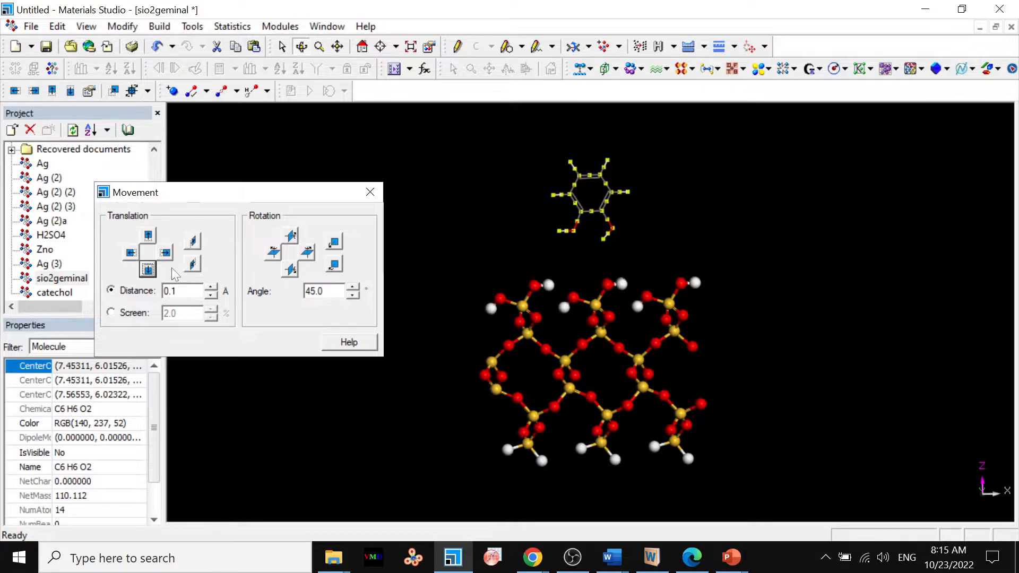
left_click(148, 270)
left_click(148, 270)
left_click(148, 270)
left_click(148, 271)
left_click(148, 270)
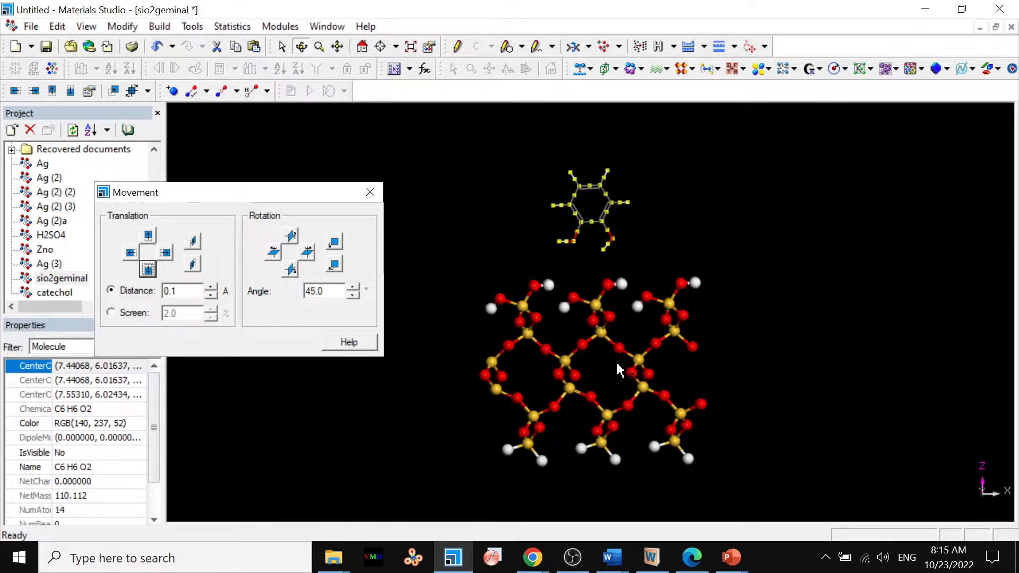
Examine from above and close up how the deselected catechol sits over the hydroxyl groups of the SiO2 surface.
left_click_drag(617, 370, 627, 480)
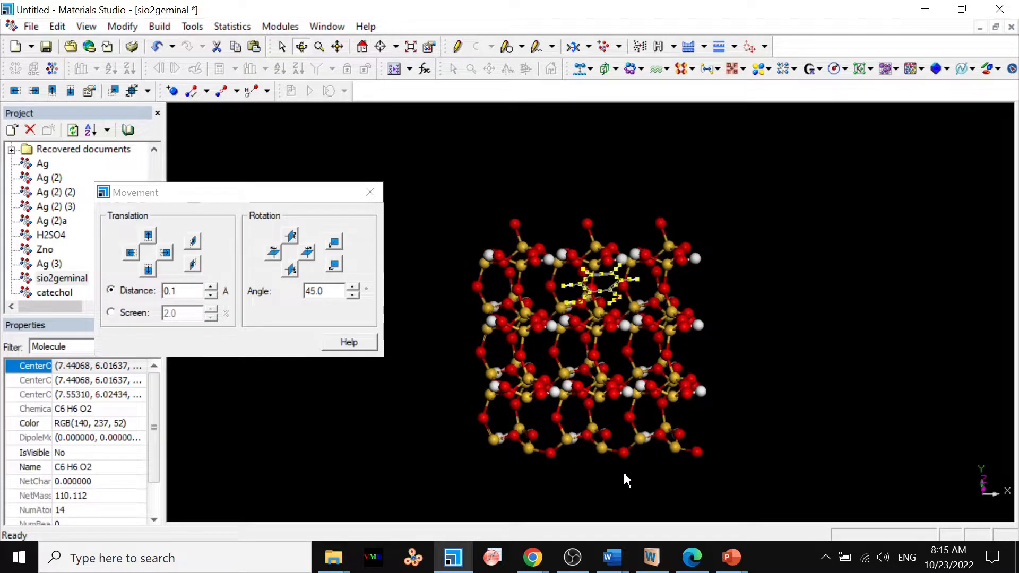
left_click(573, 413)
left_click_drag(573, 412, 579, 466)
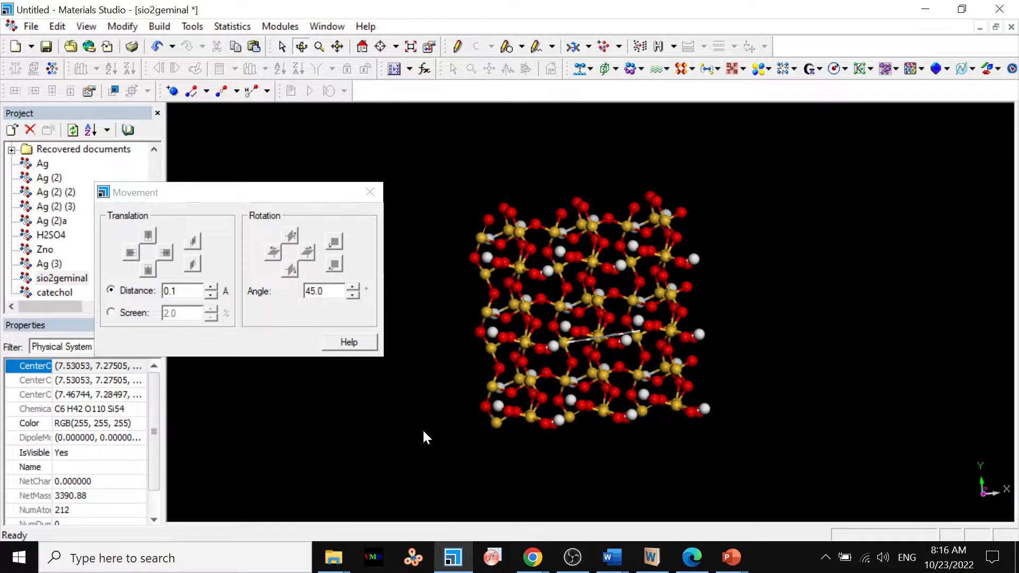
left_click_drag(424, 432, 416, 417)
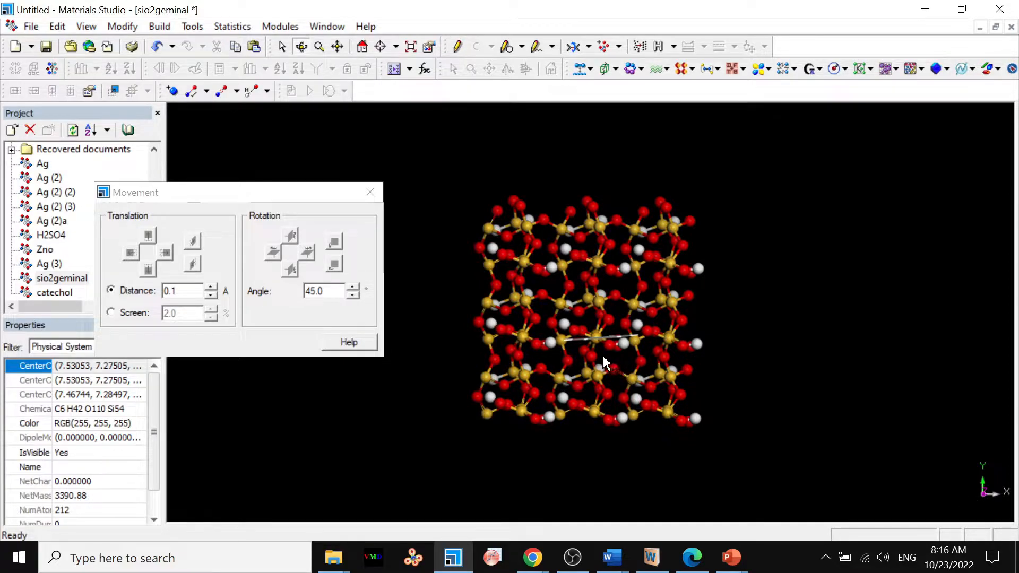
left_click_drag(603, 358, 606, 364)
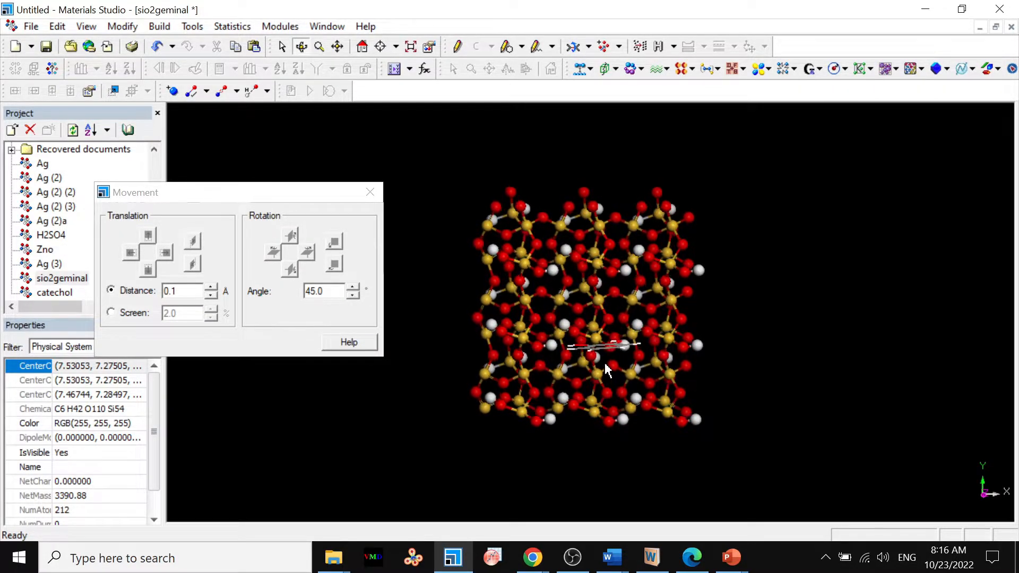
left_click_drag(605, 363, 596, 355)
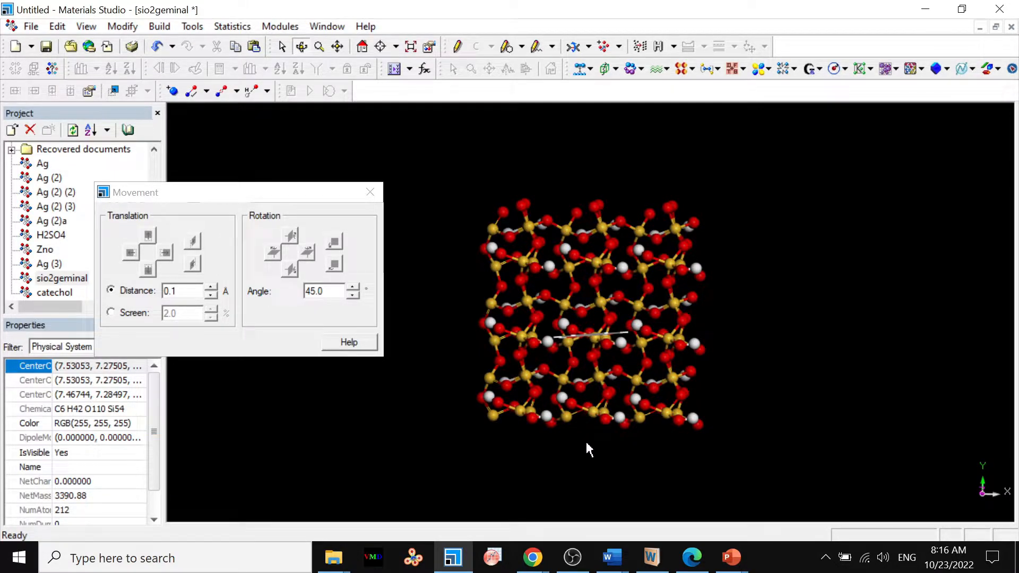
mouse_move(589, 450)
left_mouse_down()
mouse_move(586, 381)
mouse_move(589, 444)
left_mouse_up()
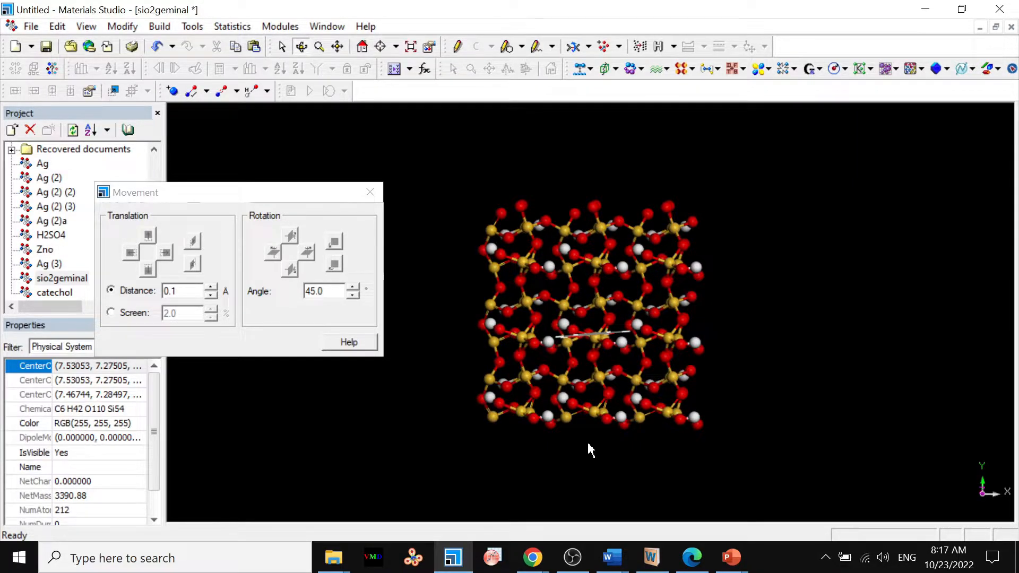
left_click(321, 48)
left_click_drag(313, 451, 360, 359)
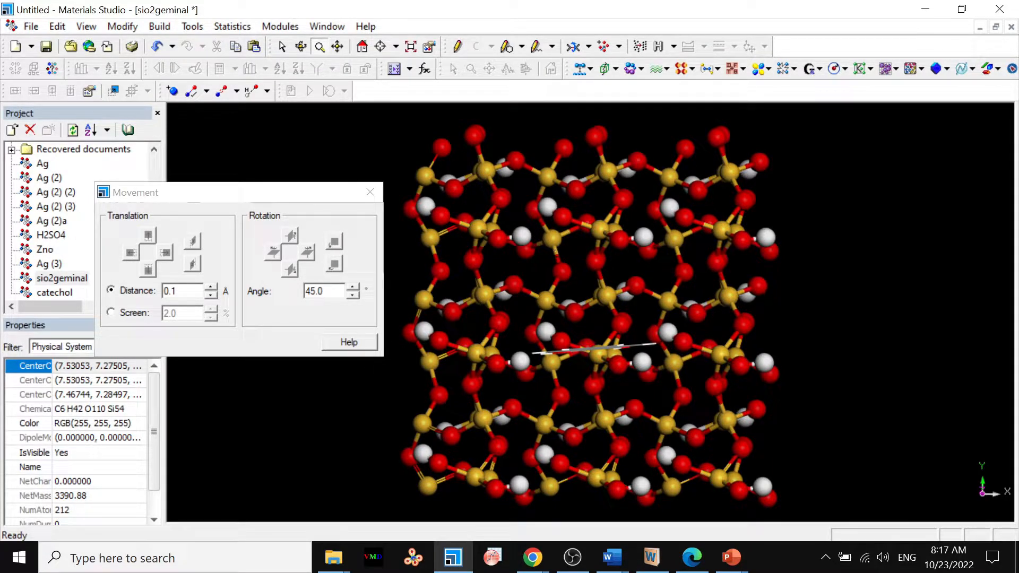
Measure the distances from the catechol to one surface oxygen on each side of it along Y.
left_click(590, 47)
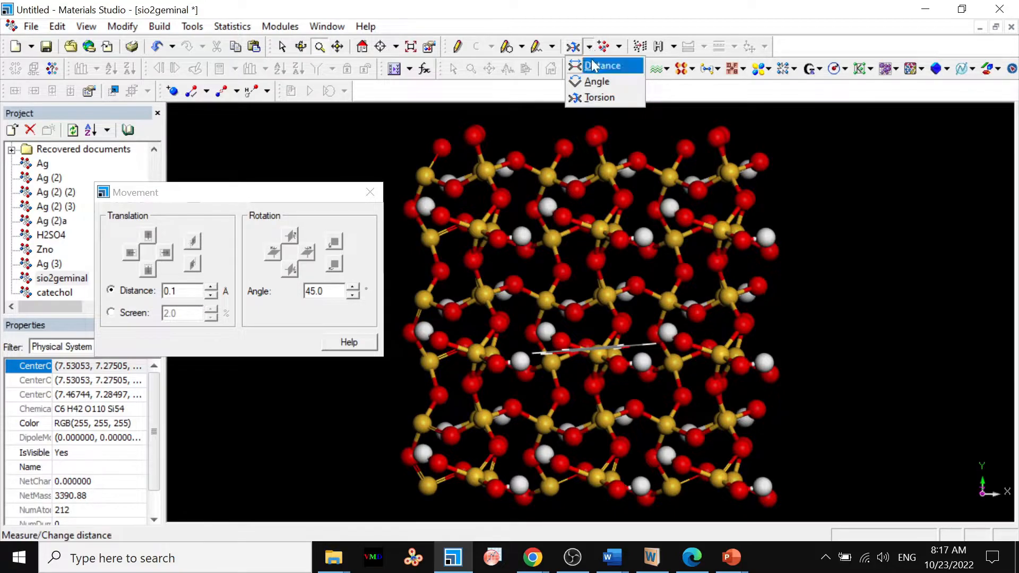
left_click(595, 64)
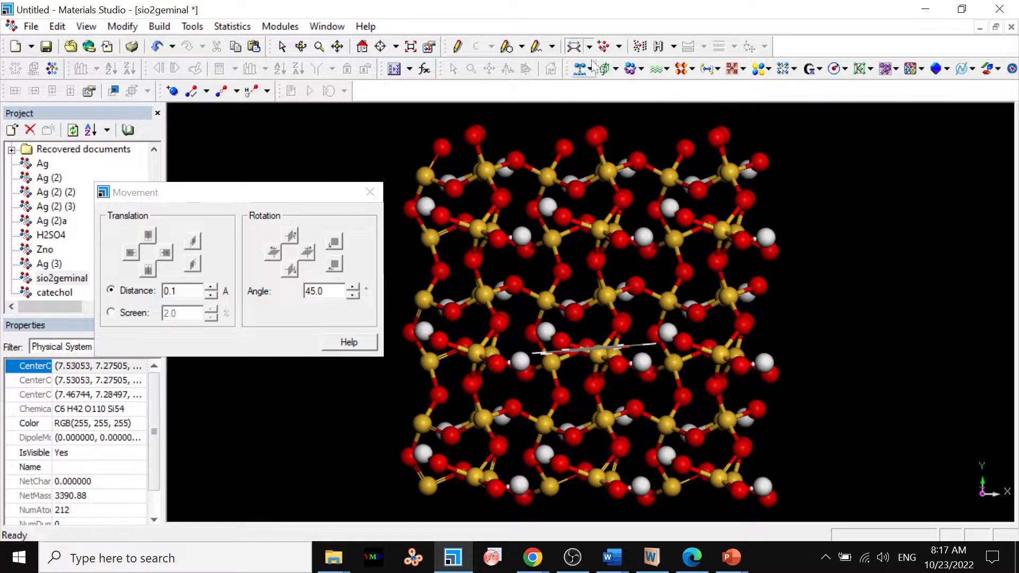
left_click(567, 355)
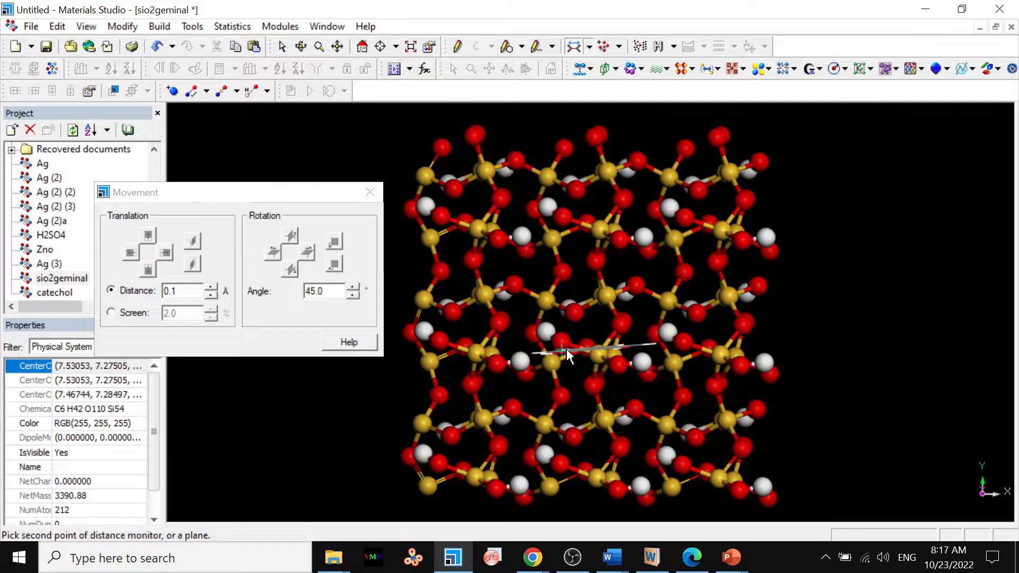
left_click(563, 216)
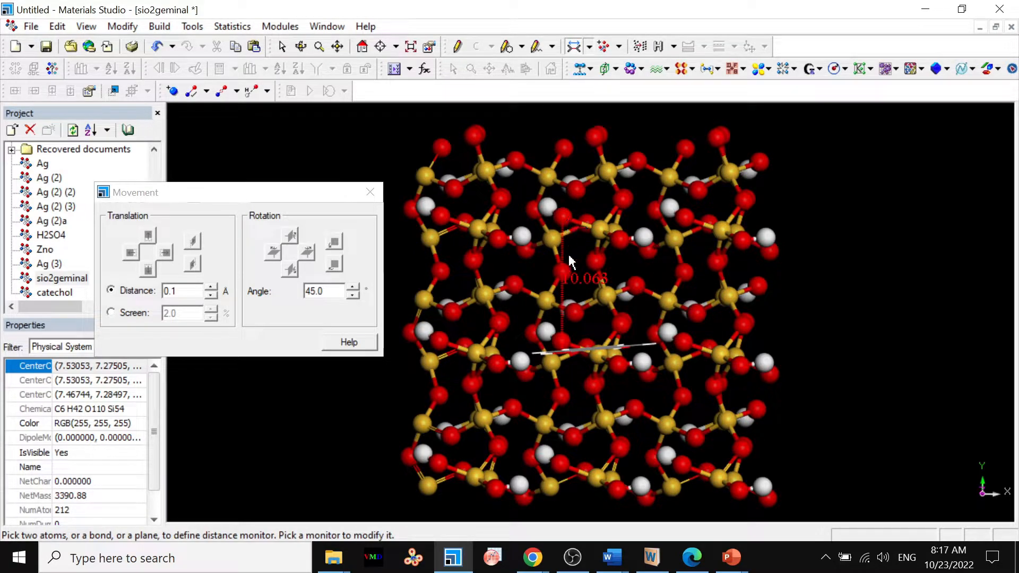
left_click(565, 353)
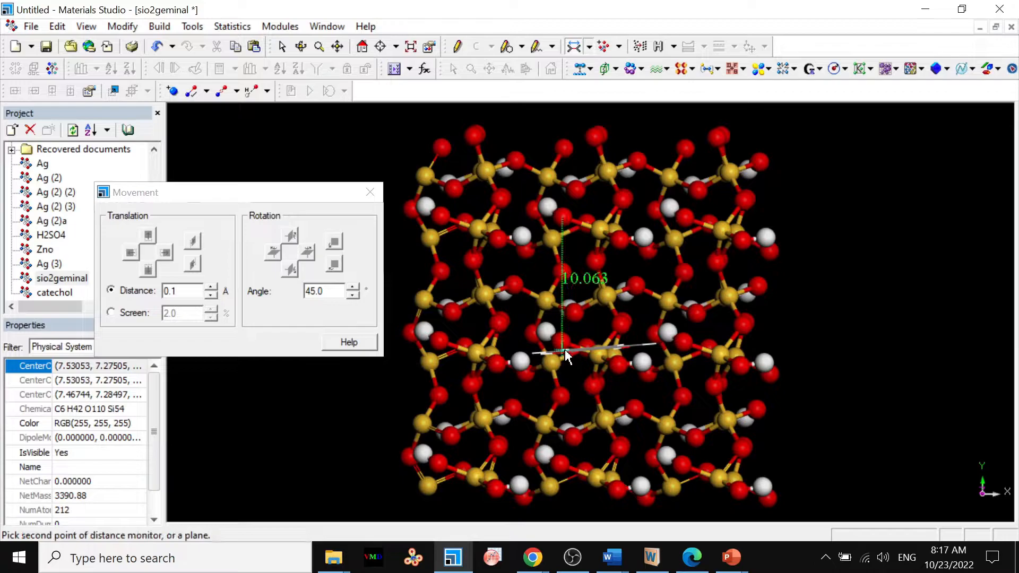
right_click(563, 469)
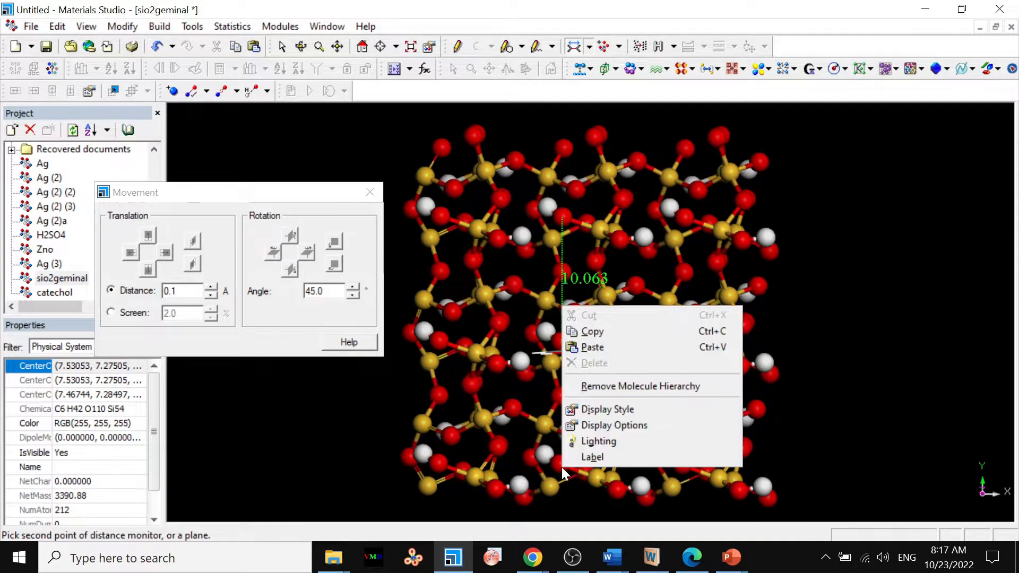
left_click(563, 469)
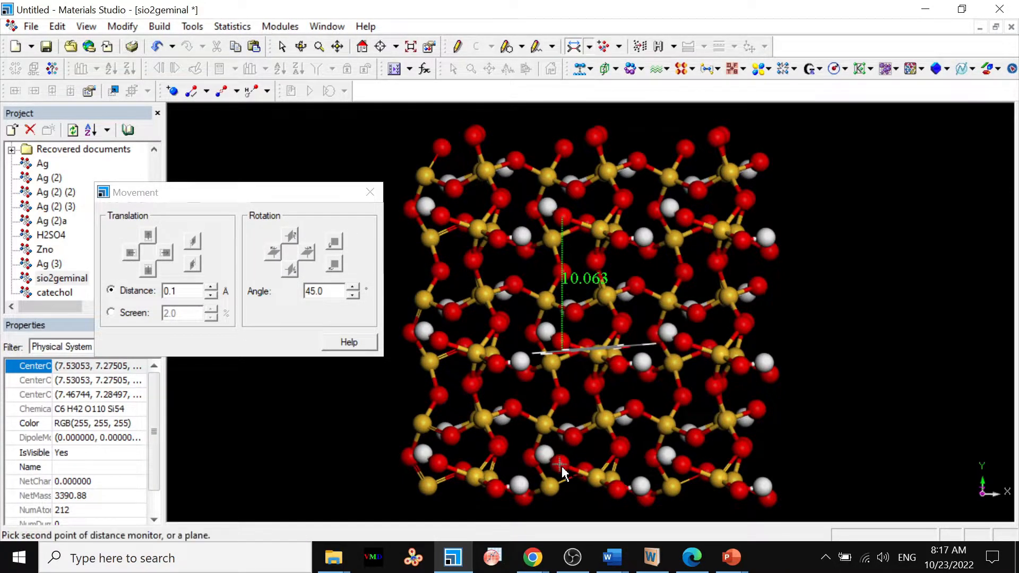
left_click(564, 354)
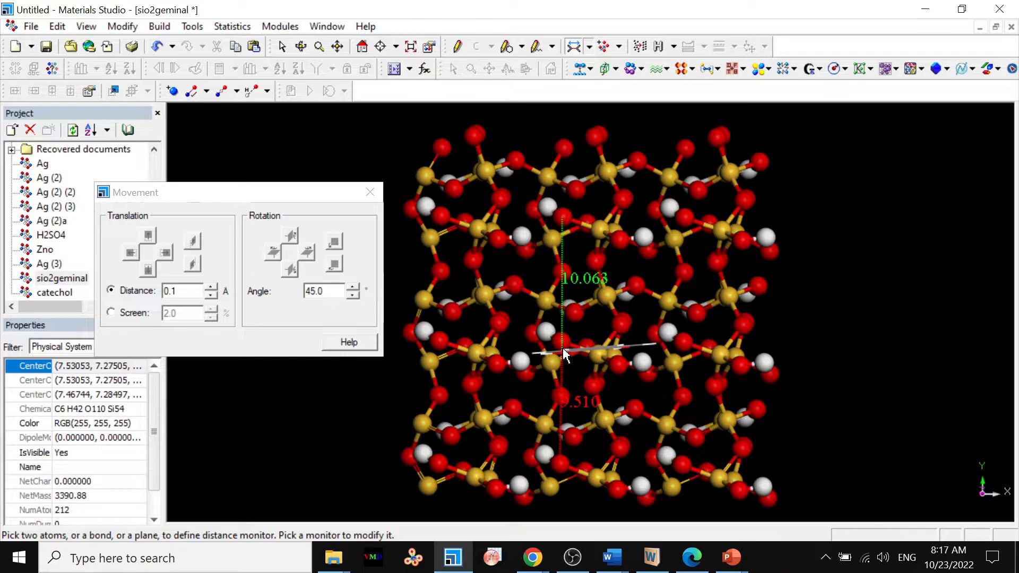
left_click(563, 355)
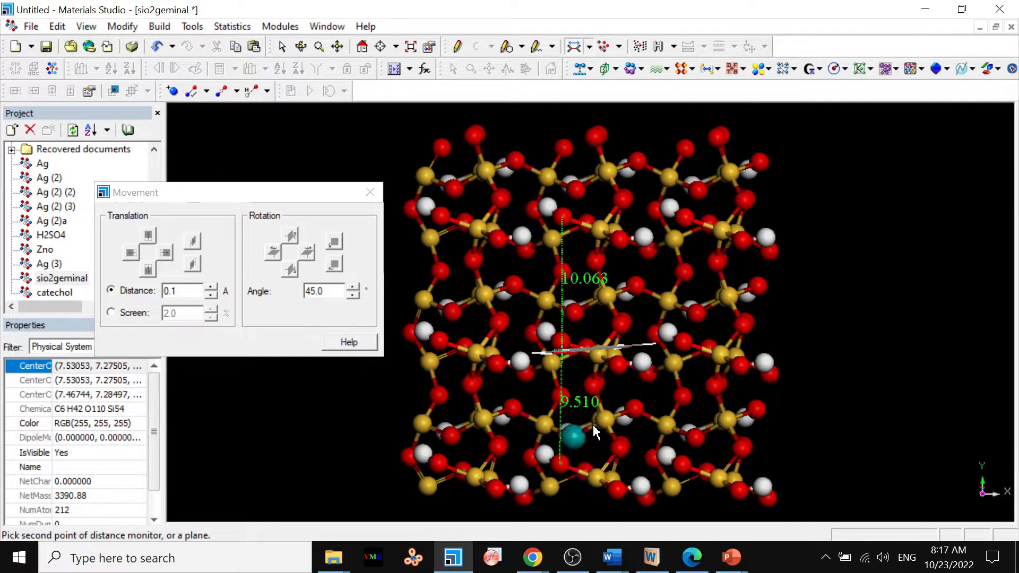
left_click(283, 52)
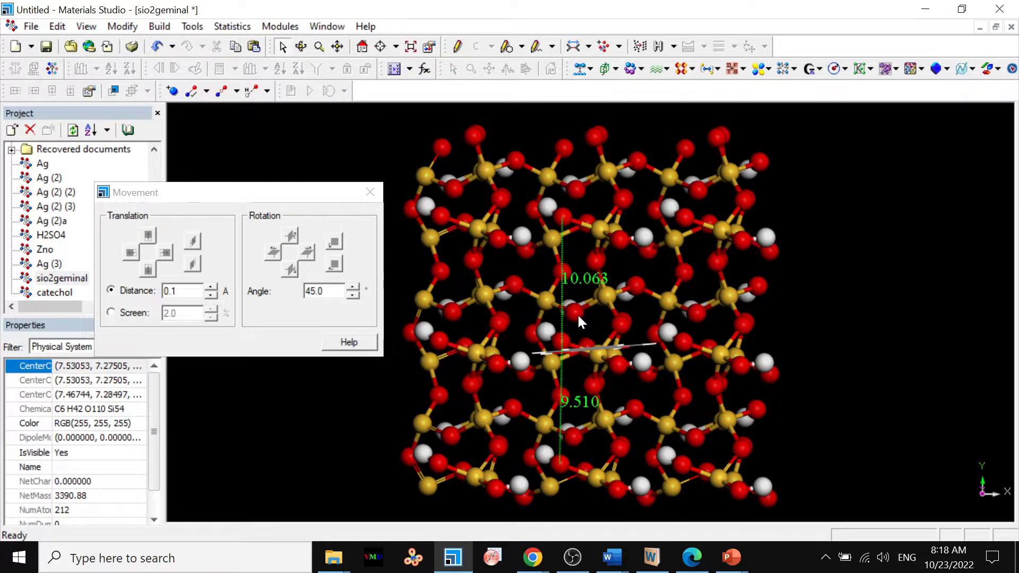
Delete both distance measurements between the catechol and the surface oxygens.
left_click(302, 47)
left_click_drag(581, 499, 584, 353)
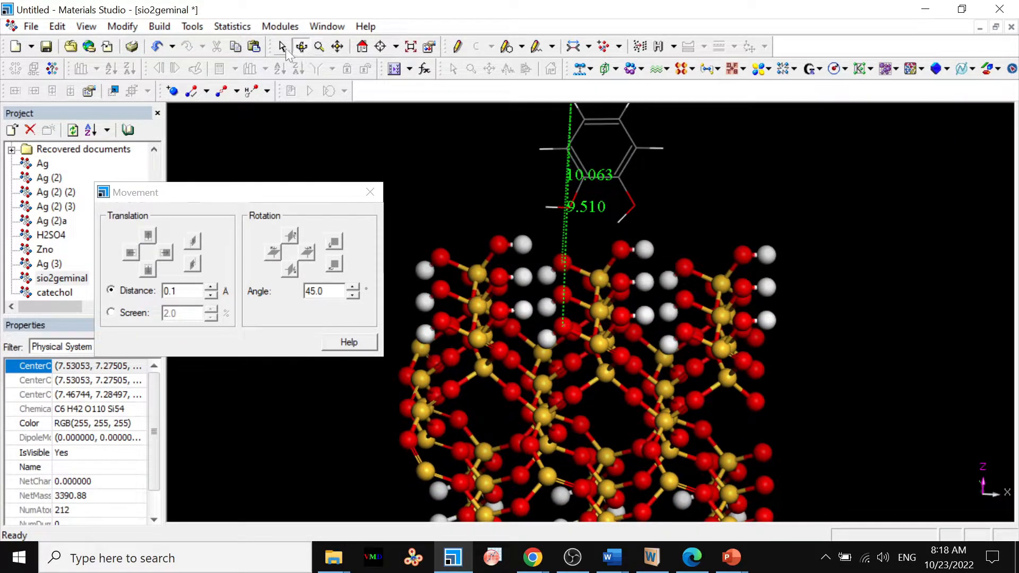
left_click(566, 225)
key("Delete")
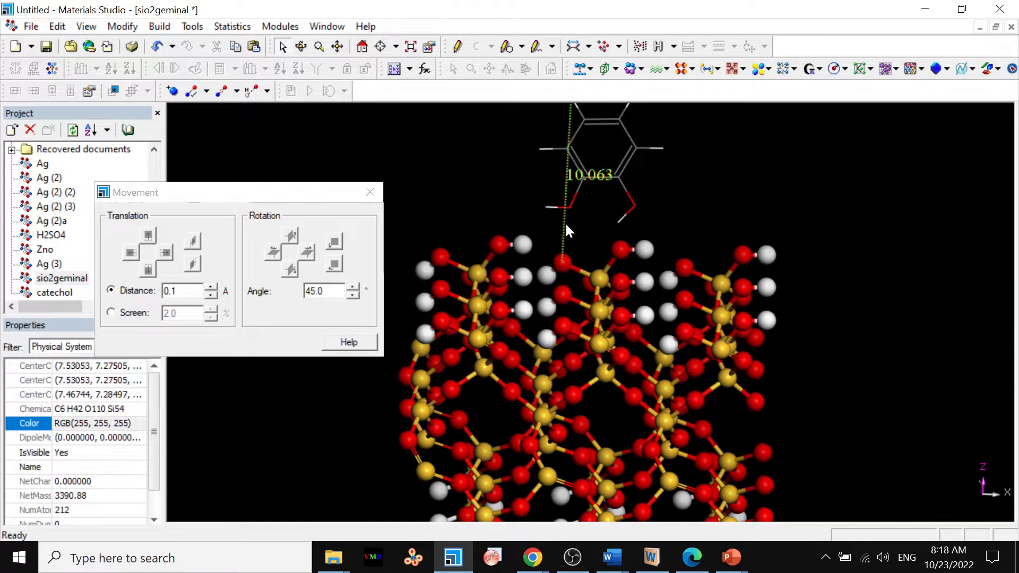
left_click(566, 225)
key("Delete")
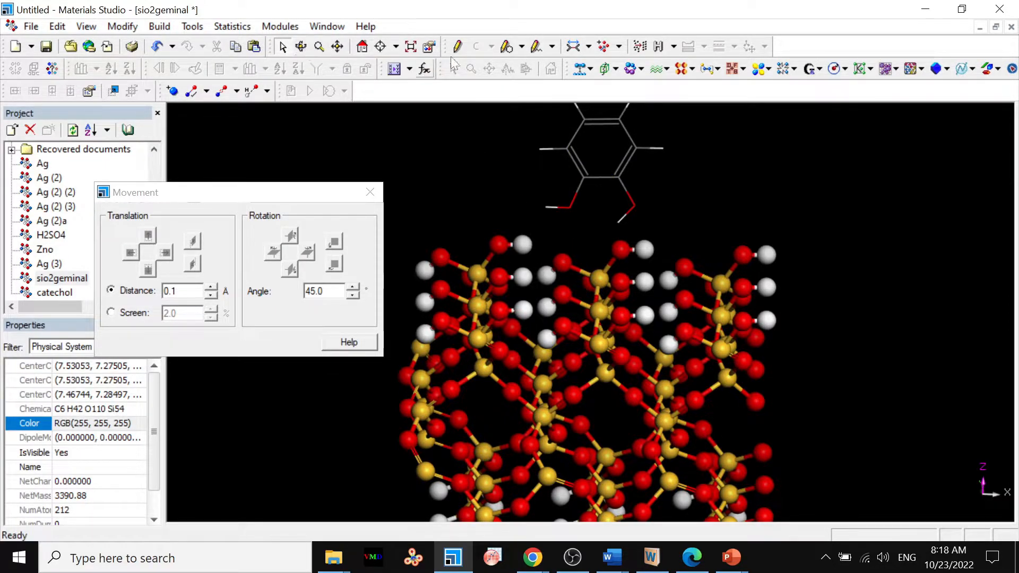
Measure the distances from the catechol's downward-pointing hydroxyl hydrogen to two oxygens in the middle column of surface hydroxyl groups.
left_click(573, 46)
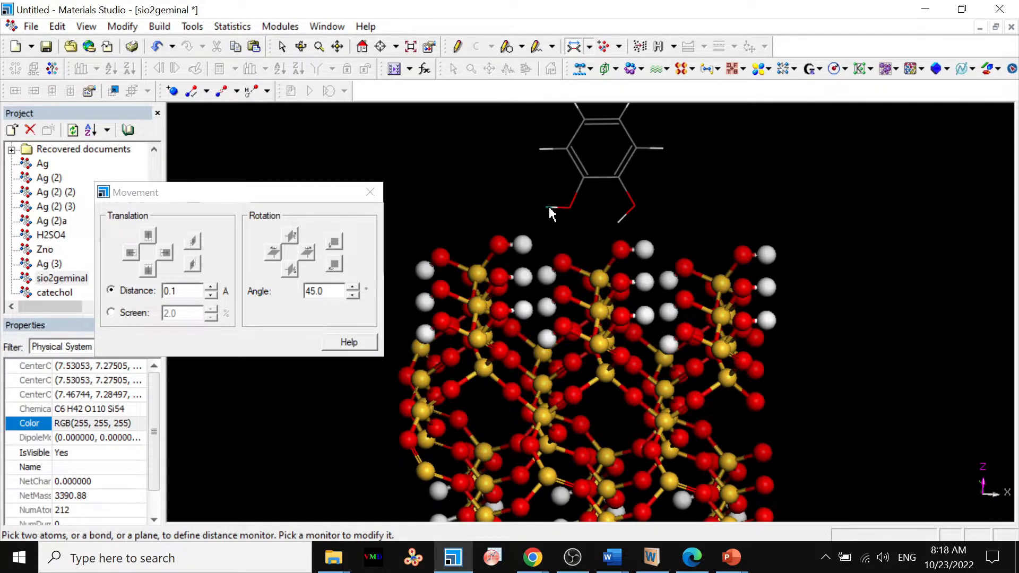
right_click(619, 229)
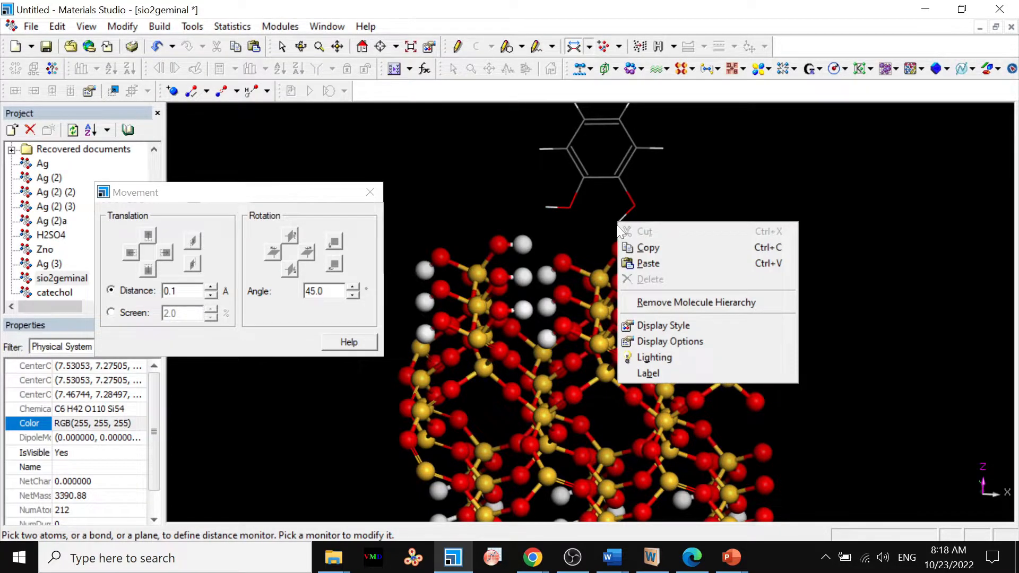
left_click(604, 226)
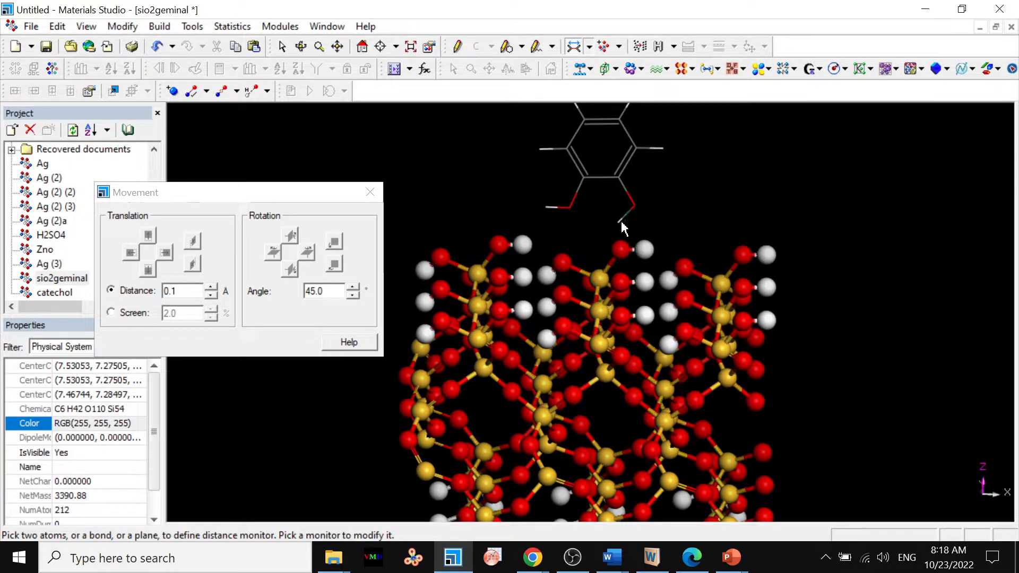
left_click(621, 222)
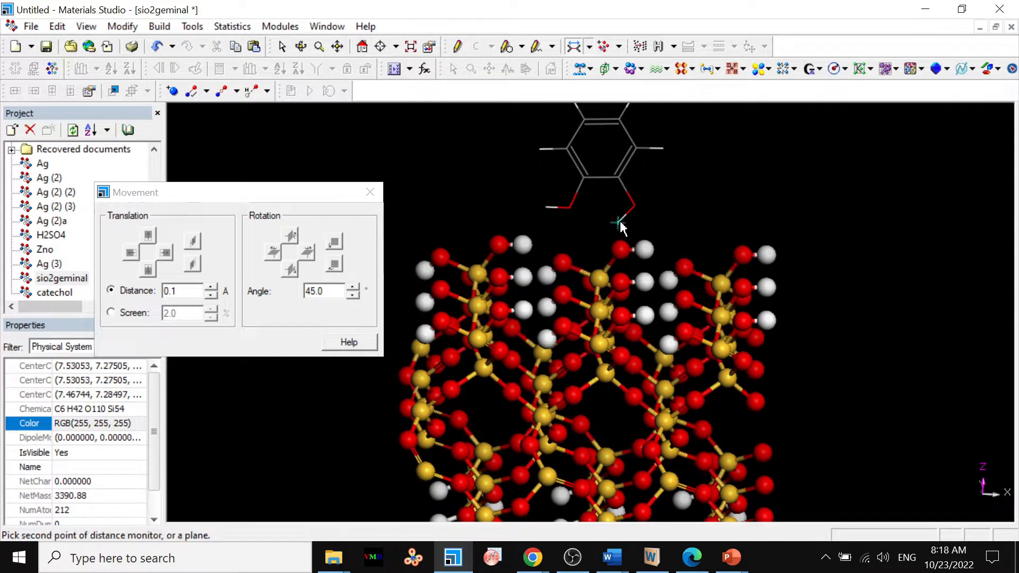
left_click(622, 316)
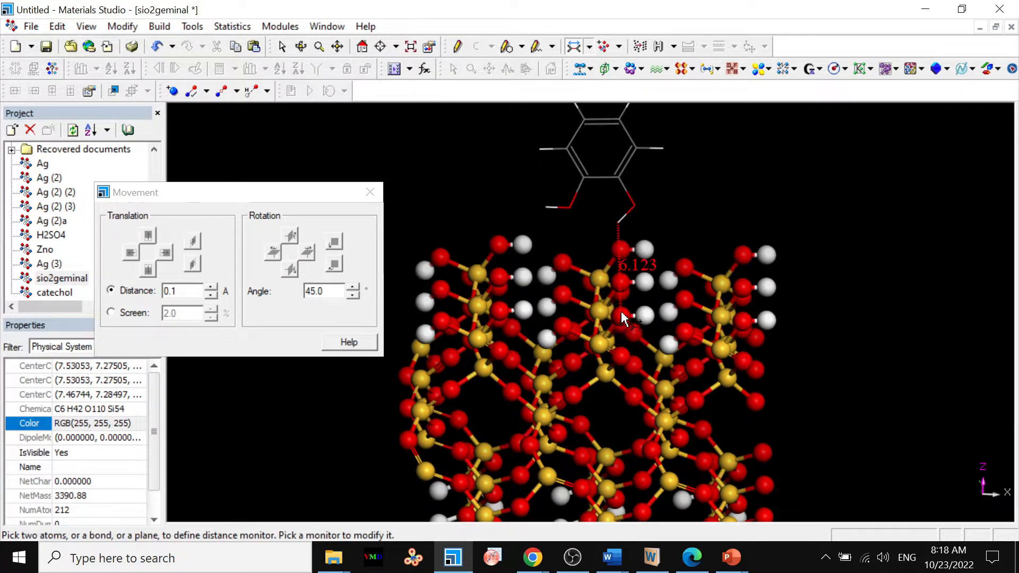
left_click(618, 224)
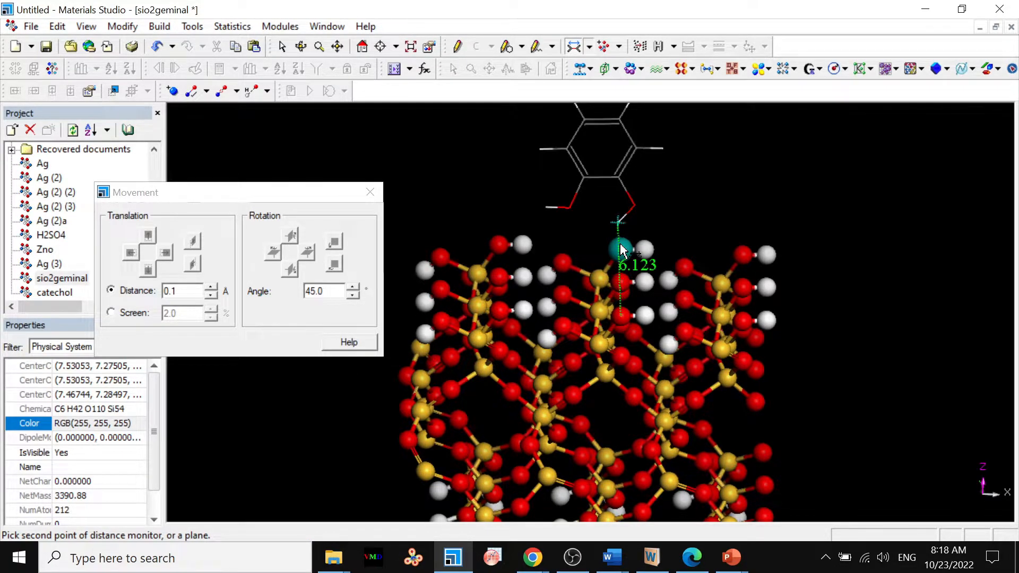
left_click(621, 249)
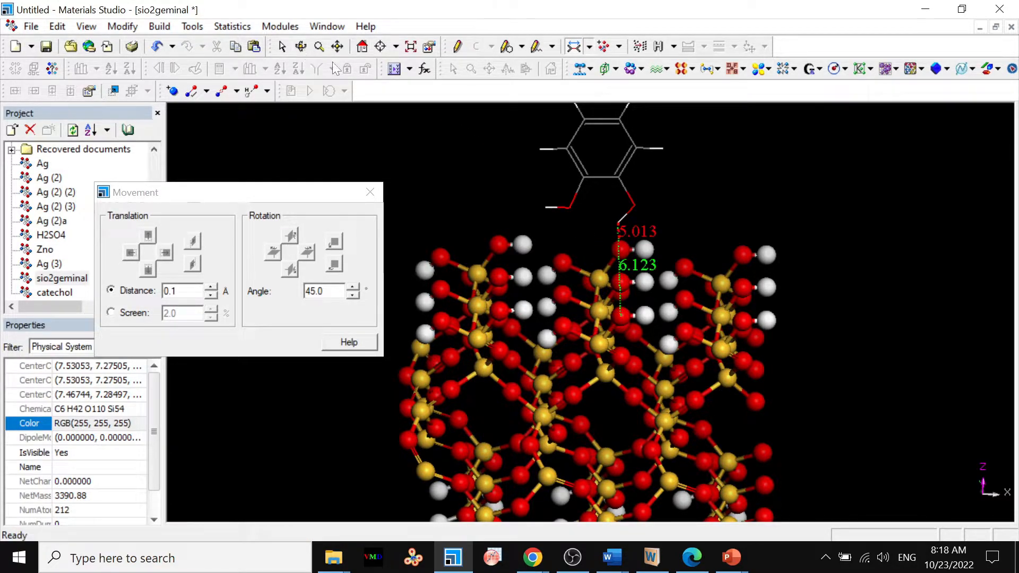
left_click(282, 47)
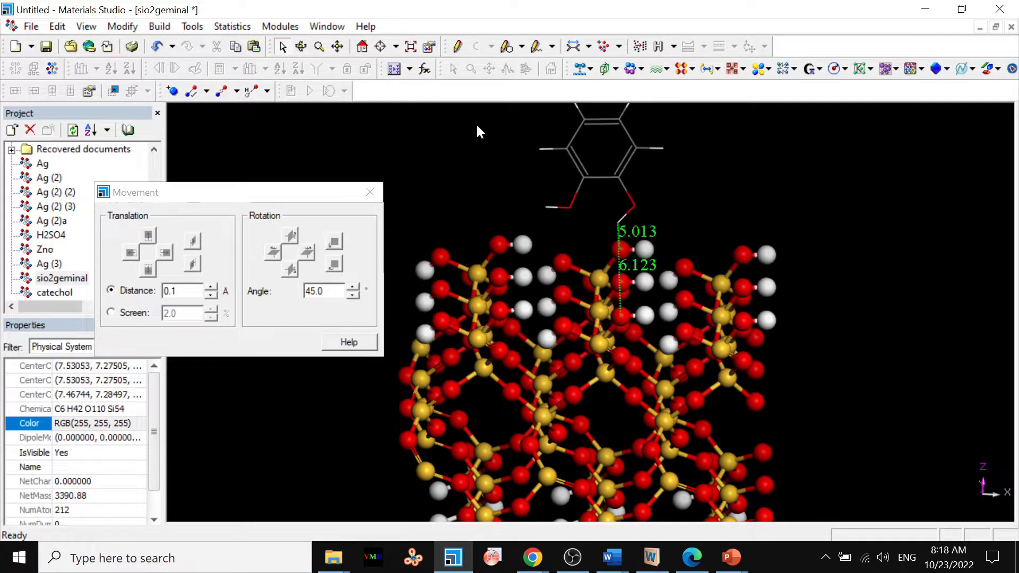
Select all SiO2 surface atoms in a side view and change their display style to Line, leaving the catechol as it is.
left_click(301, 46)
left_click_drag(478, 180, 478, 189)
mouse_move(614, 398)
left_mouse_down()
mouse_move(616, 409)
mouse_move(614, 392)
left_mouse_up()
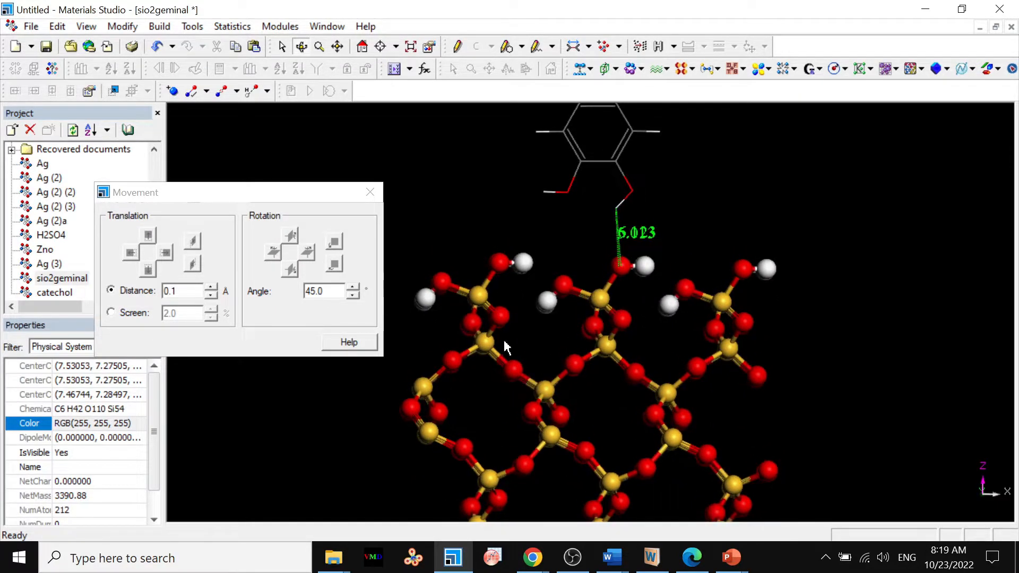
left_click(282, 46)
left_click_drag(328, 199, 250, 165)
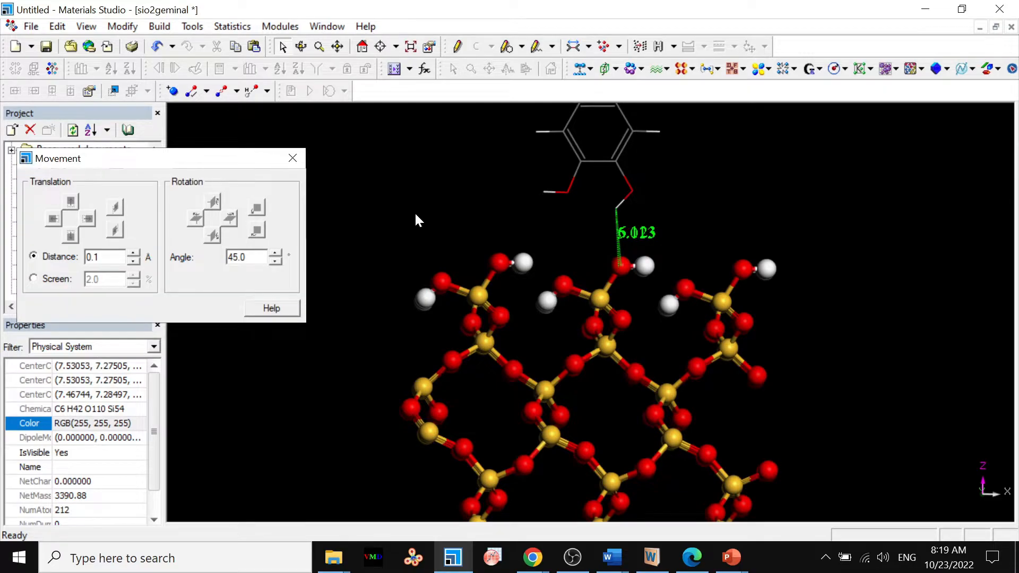
left_click(319, 46)
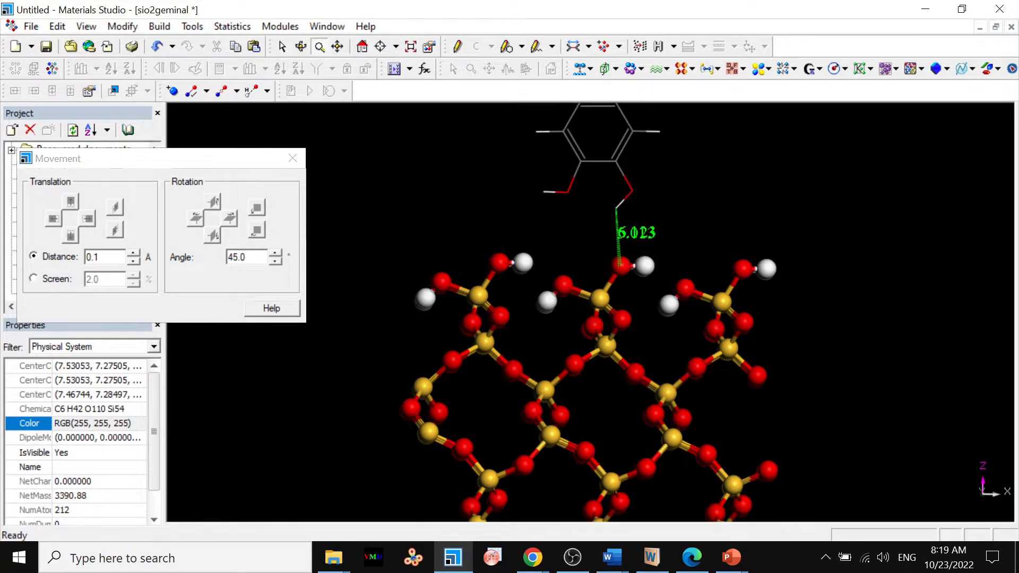
left_click_drag(404, 169, 380, 223)
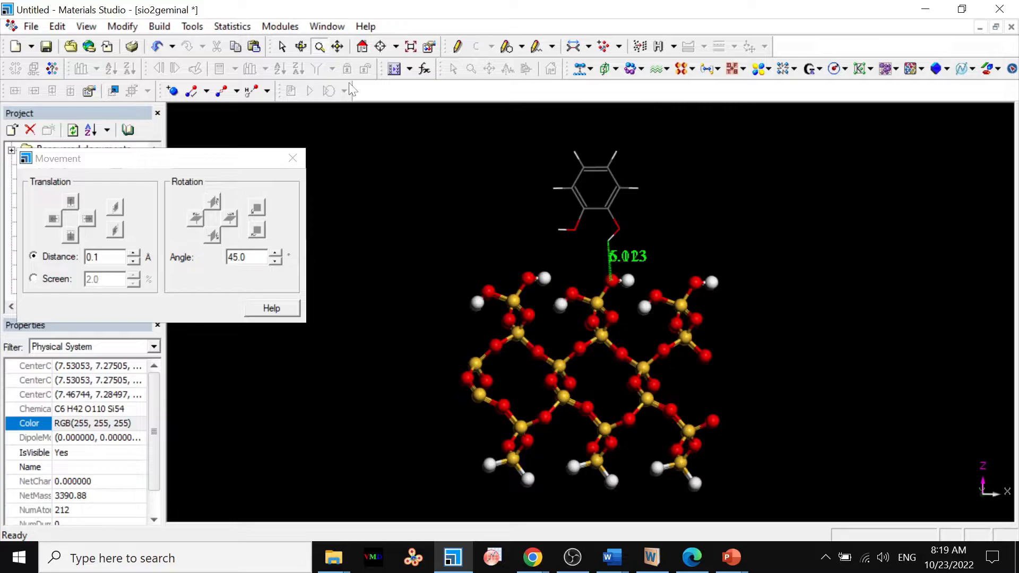
left_click(283, 48)
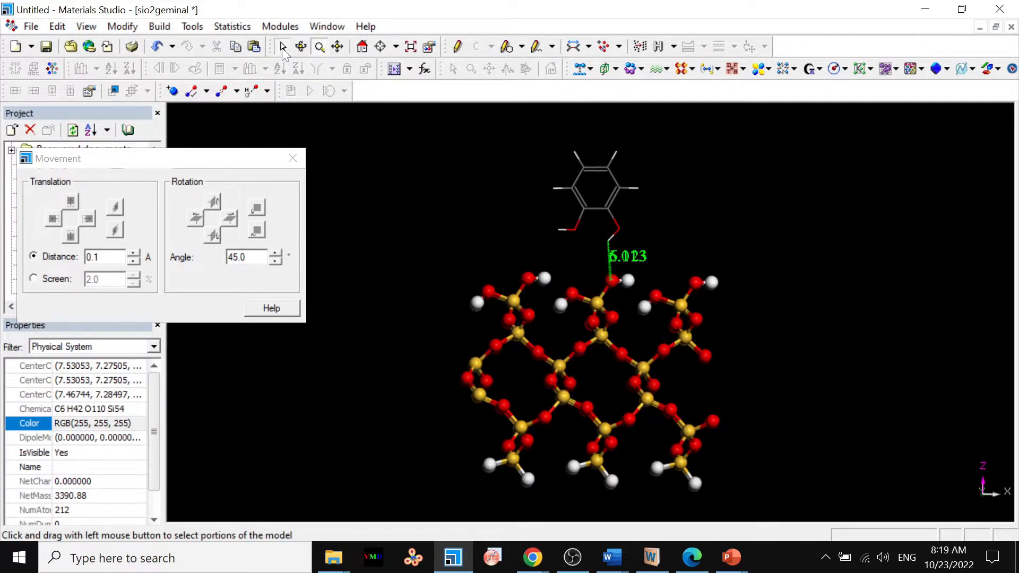
left_click_drag(434, 283, 784, 544)
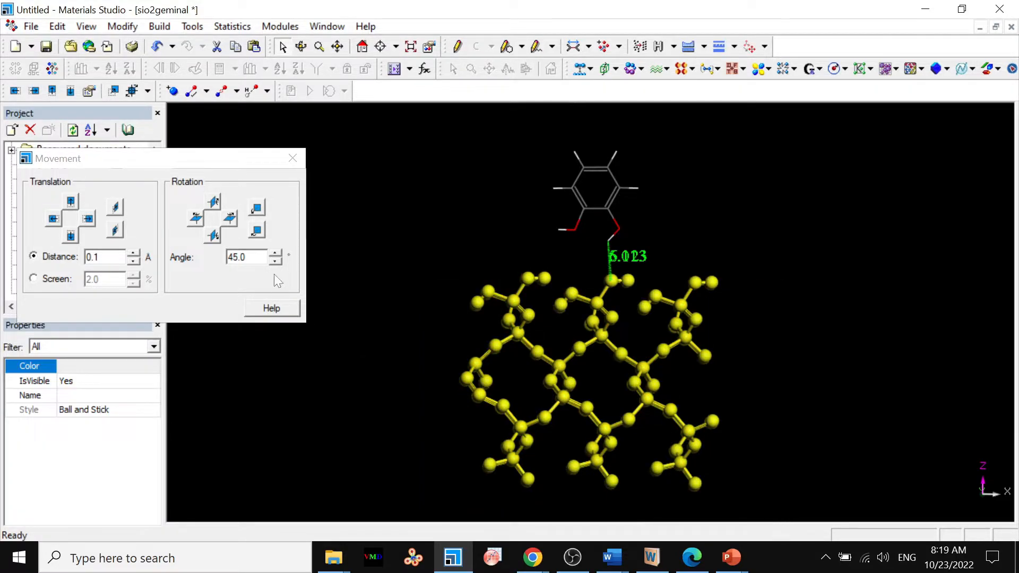
right_click(243, 338)
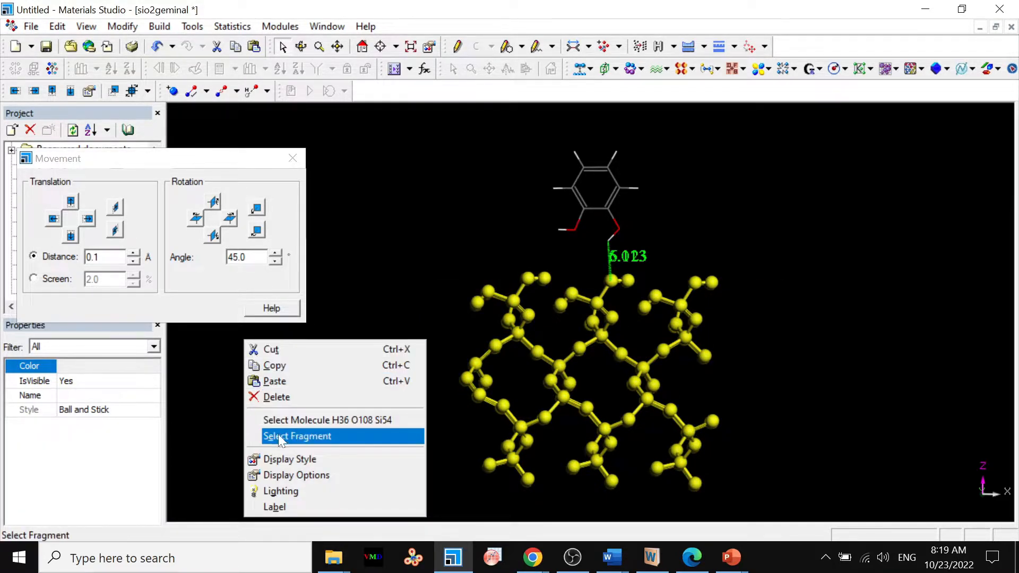
left_click(283, 458)
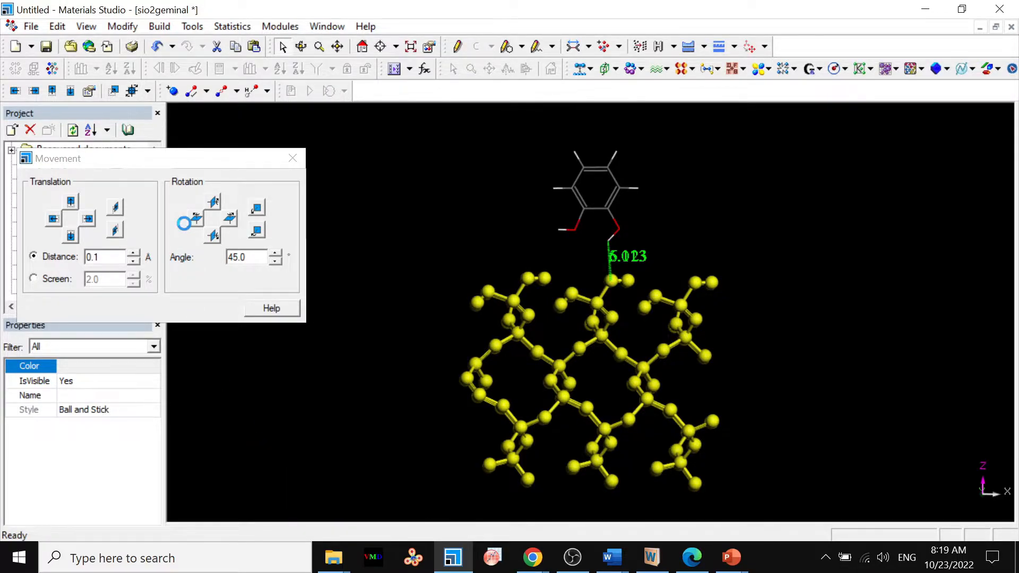
left_click(118, 206)
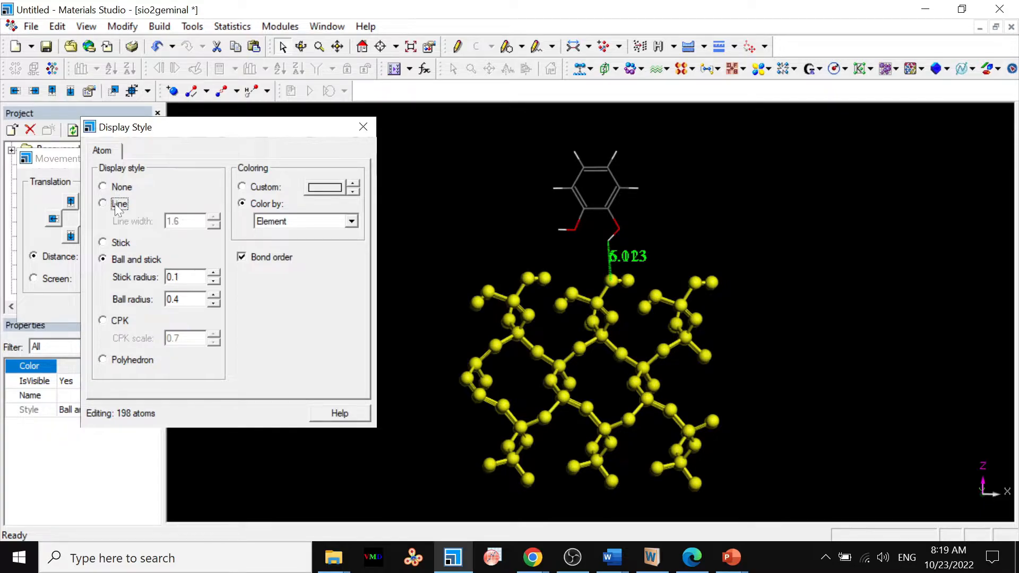
left_click(432, 255)
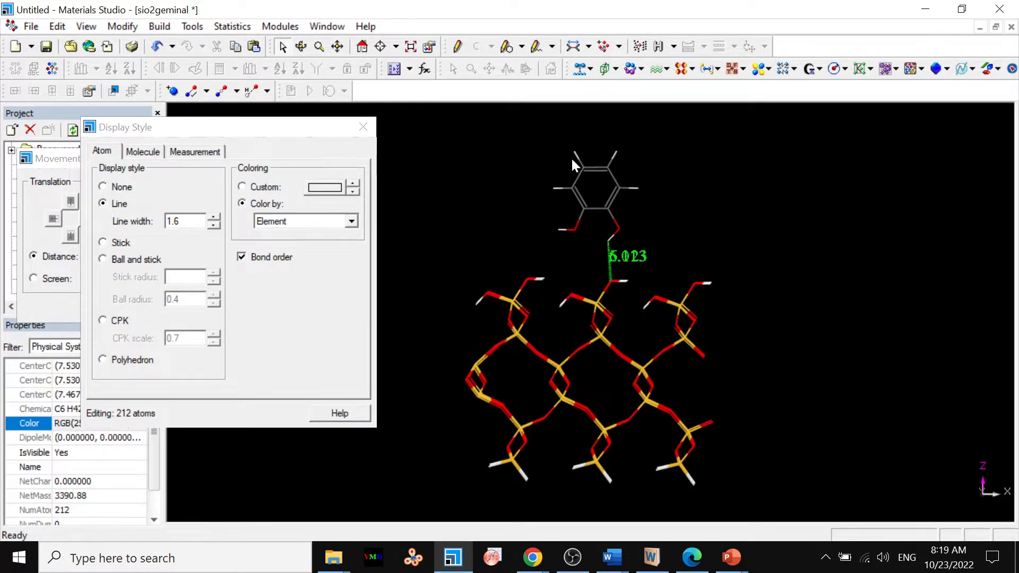
Display the catechol molecule in Ball and stick style with a stick radius of 0.1.
left_click_drag(550, 142, 661, 241)
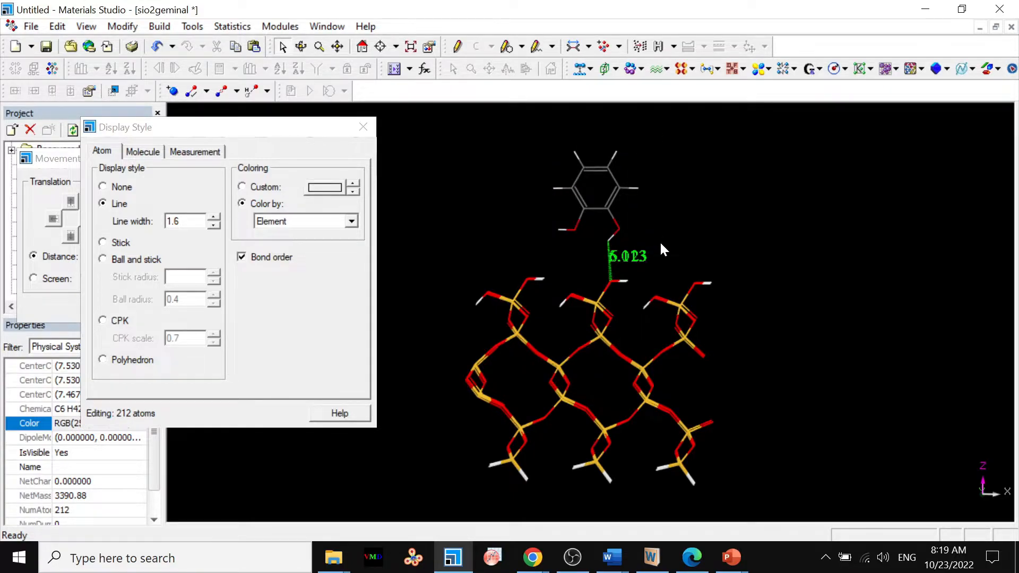
left_click(152, 261)
left_click(214, 282)
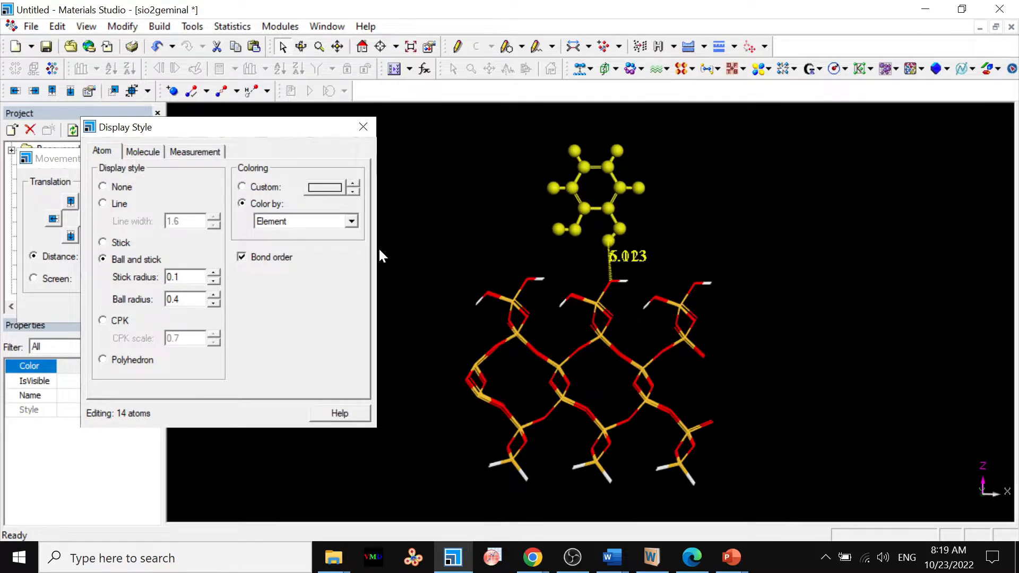
left_click(437, 242)
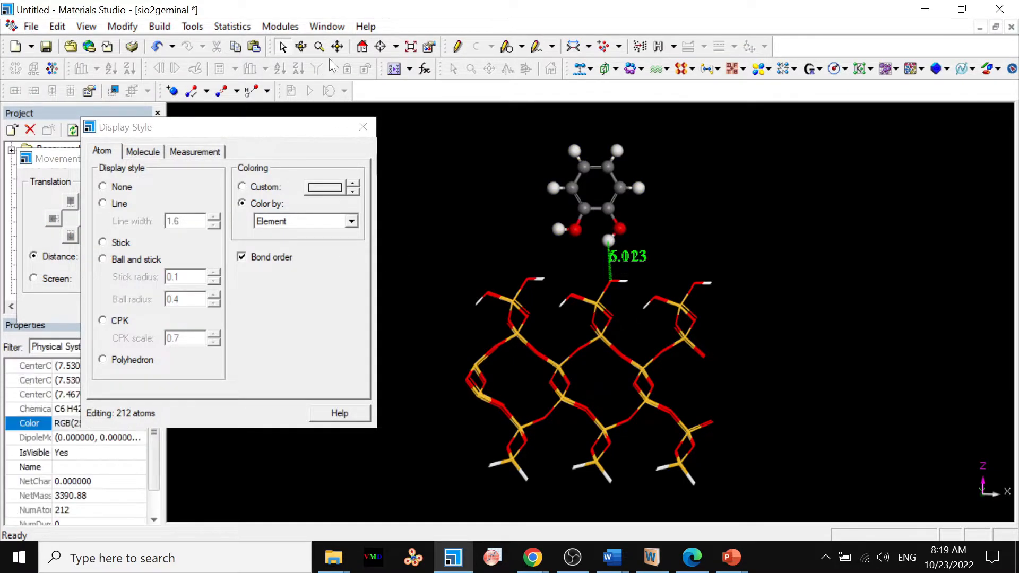
left_click(365, 126)
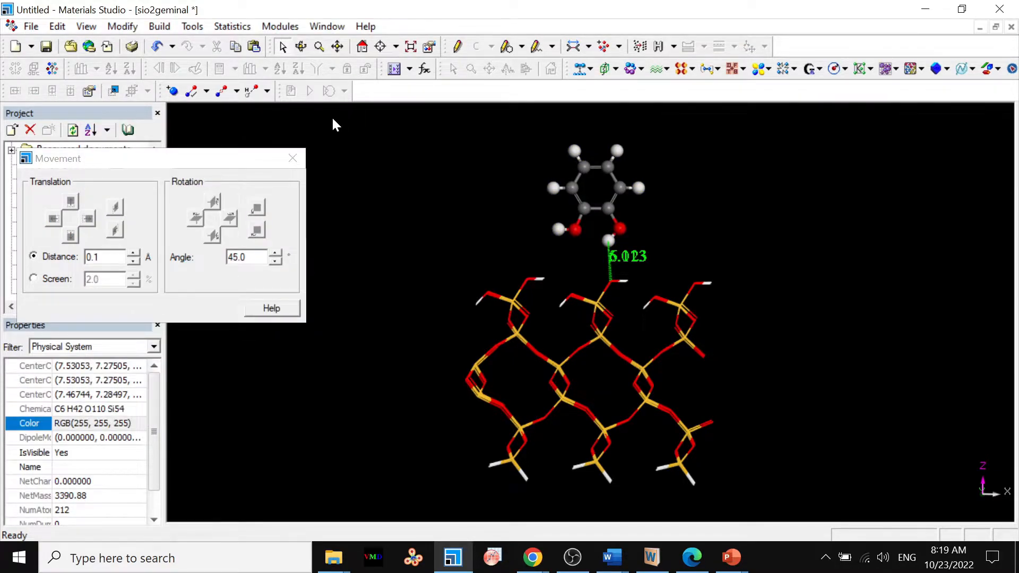
In a side view along X, select the catechol and shift it in 0.01 Å increments along -Y toward the farther measured surface oxygen.
left_click(301, 47)
left_click_drag(581, 266, 586, 403)
left_click_drag(584, 396, 581, 398)
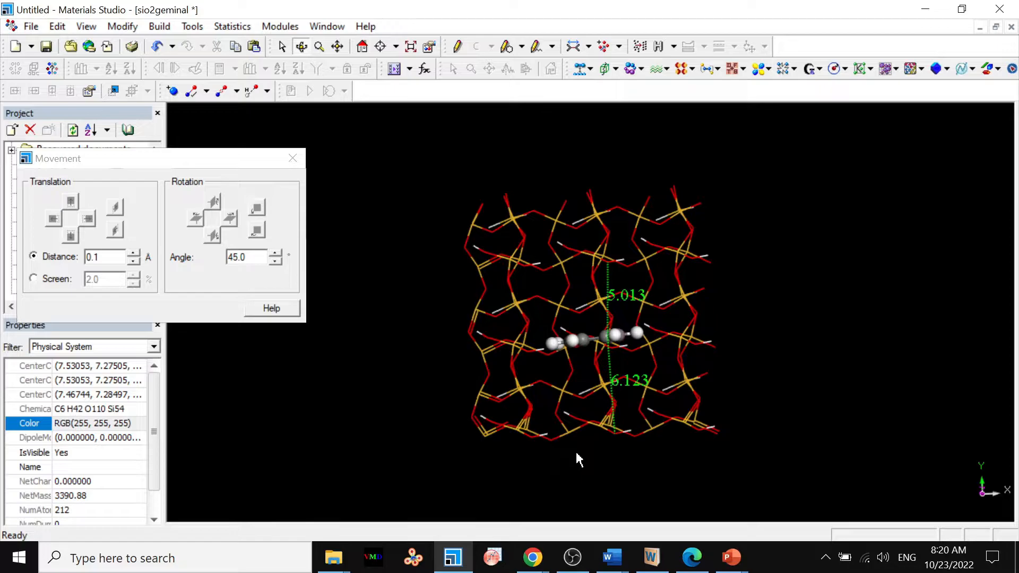
left_click_drag(328, 474, 273, 259)
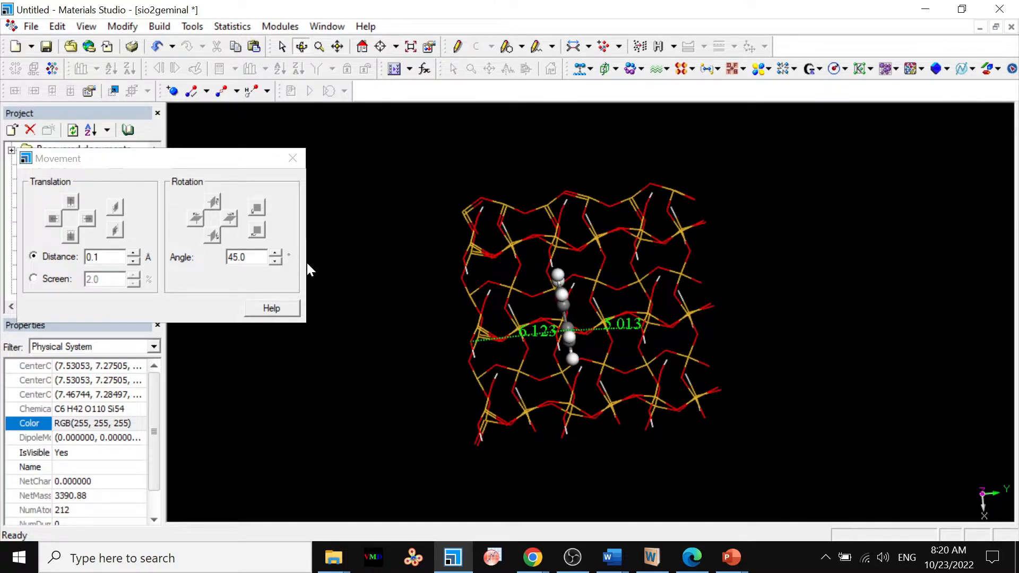
left_click_drag(304, 364, 304, 356)
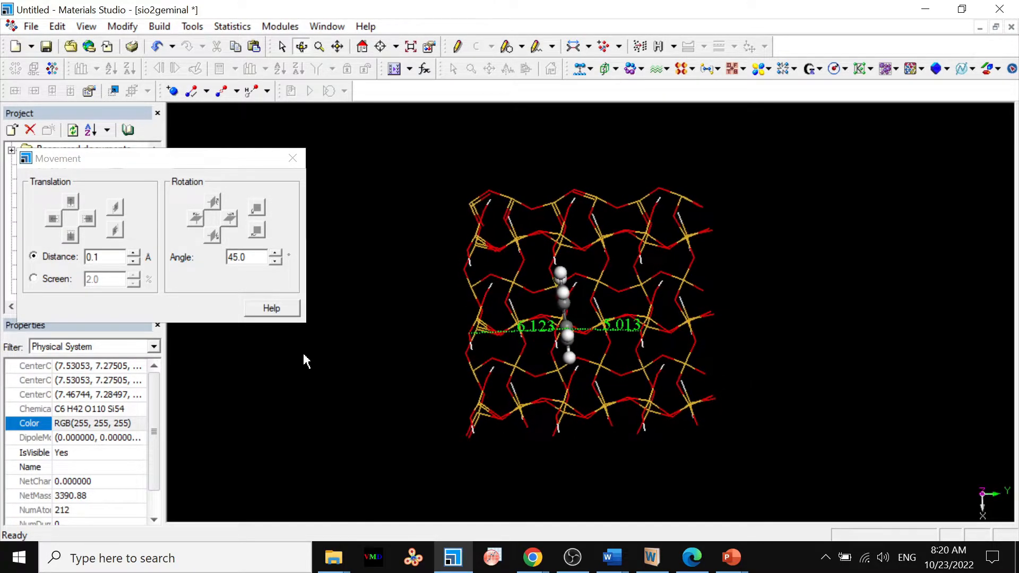
left_click_drag(587, 433, 587, 303)
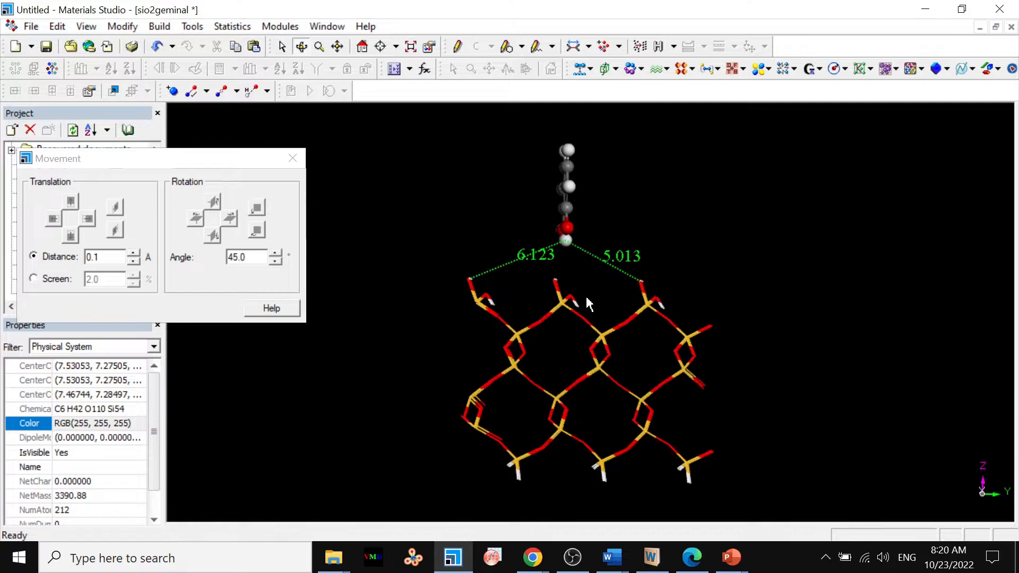
left_click(281, 48)
left_click_drag(523, 133, 590, 240)
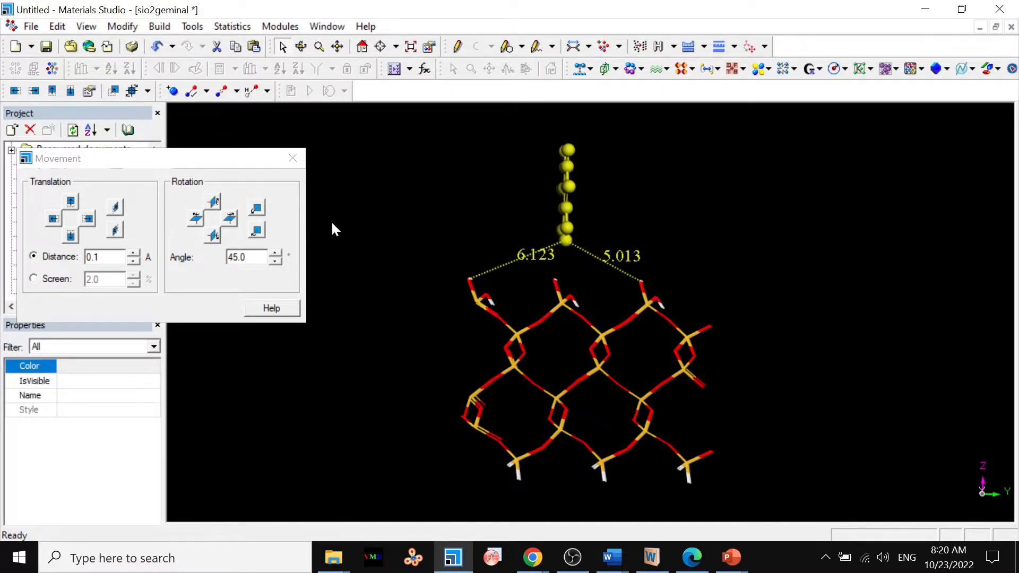
left_click(100, 257)
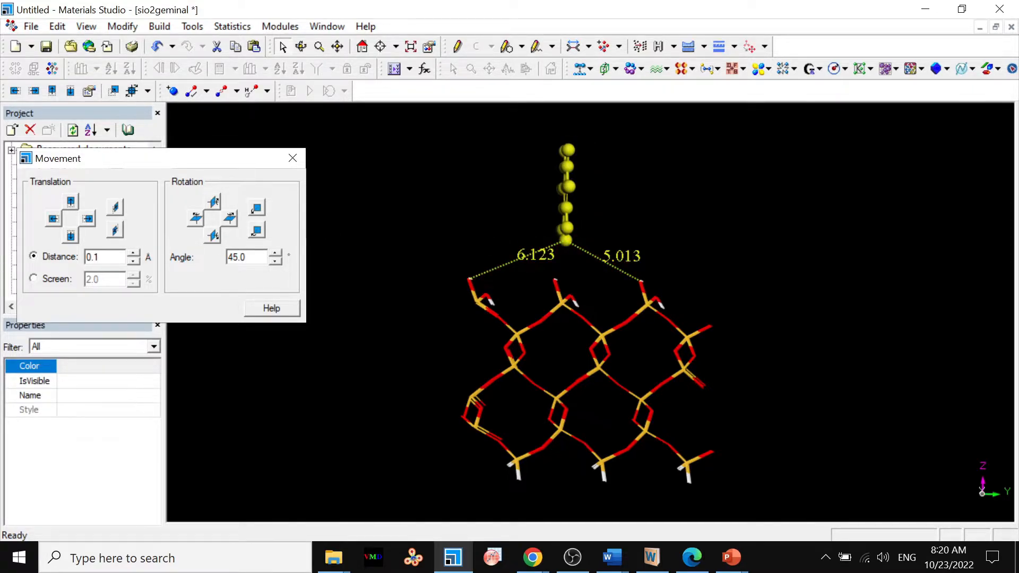
left_click(94, 258)
type("0")
left_click(53, 219)
left_click(53, 220)
left_click(53, 219)
left_click(53, 220)
left_click(53, 219)
left_click(53, 219)
left_click(53, 219)
left_click(53, 219)
left_click(53, 219)
left_click(53, 219)
left_click(53, 219)
left_click(53, 219)
left_click(53, 219)
left_click(53, 219)
left_click(53, 220)
left_click(53, 219)
left_click(53, 219)
left_click(54, 219)
left_click(53, 219)
left_click(53, 219)
left_click(53, 219)
left_click(53, 219)
left_click(53, 219)
left_click(53, 220)
left_click(53, 219)
left_click(53, 219)
left_click(54, 219)
left_click(53, 219)
left_click(53, 220)
left_click(53, 220)
left_click(53, 219)
left_click(54, 219)
left_click(53, 219)
left_click(53, 219)
left_click(53, 219)
left_click(53, 219)
left_click(53, 219)
left_click(53, 220)
left_click(53, 220)
left_click(53, 220)
left_click(53, 220)
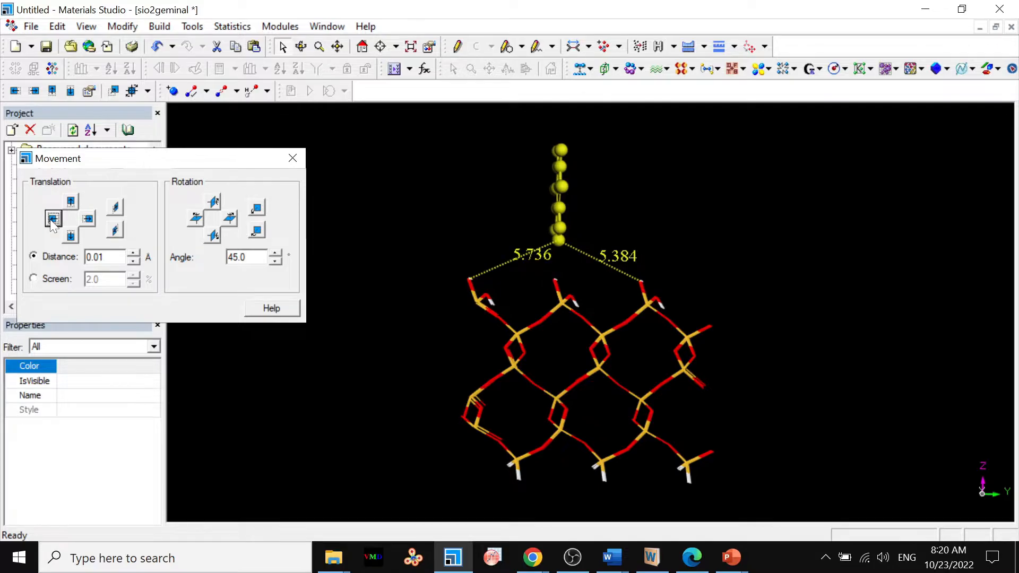
left_click(53, 219)
left_click(53, 219)
left_click(54, 219)
left_click(53, 219)
left_click(53, 220)
left_click(53, 219)
left_click(53, 220)
left_click(53, 219)
left_click(53, 219)
left_click(53, 219)
left_click(53, 219)
left_click(53, 219)
left_click(53, 220)
left_click(53, 219)
left_click(53, 219)
left_click(54, 219)
left_click(53, 219)
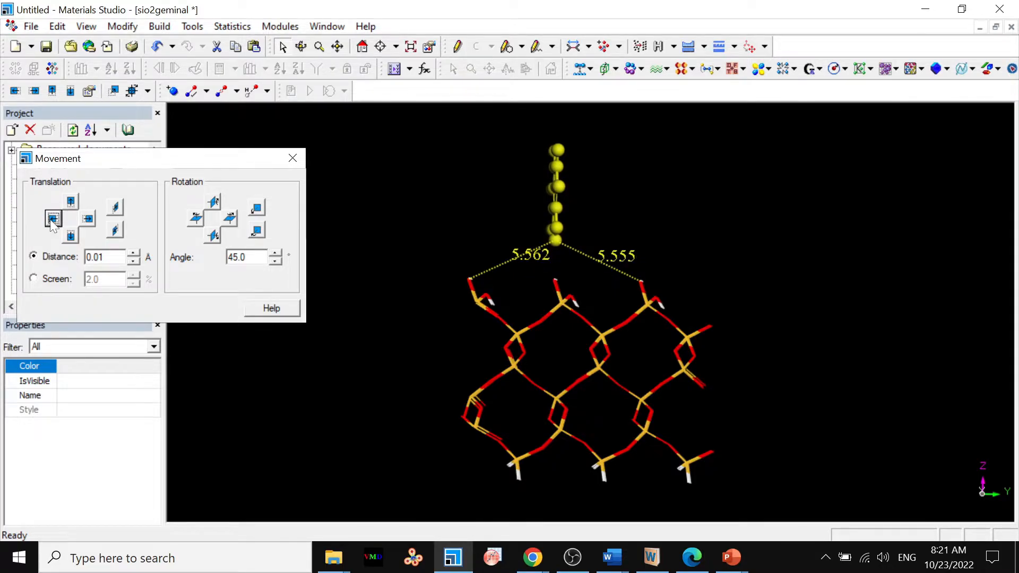
left_click(53, 219)
Nudge the catechol back along +Y in 0.001 Å increments, ending with one increment along -Y, to balance the two distances.
left_click(98, 257)
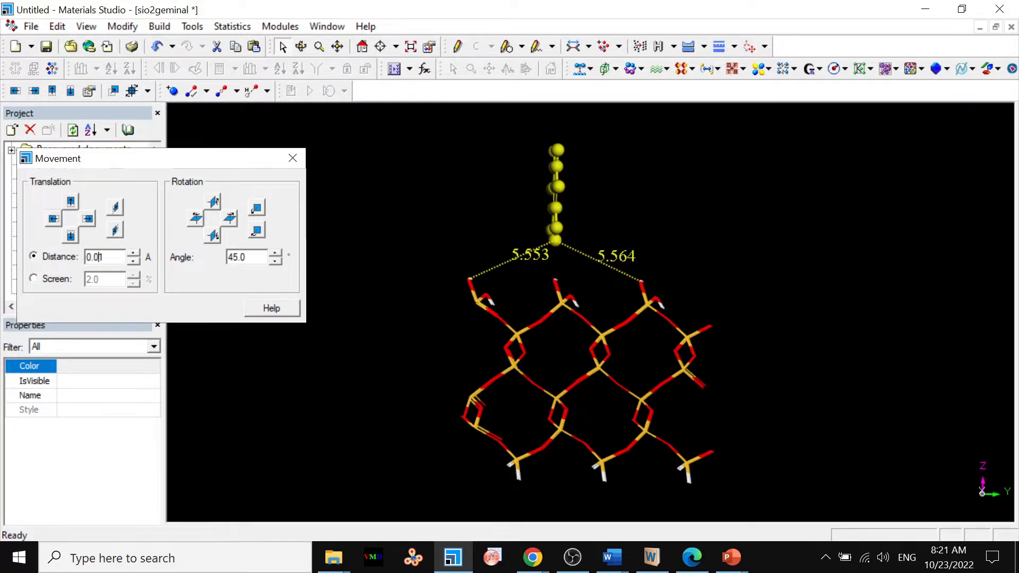
type("0")
left_click(88, 220)
left_click(88, 220)
left_click(88, 220)
left_click(88, 219)
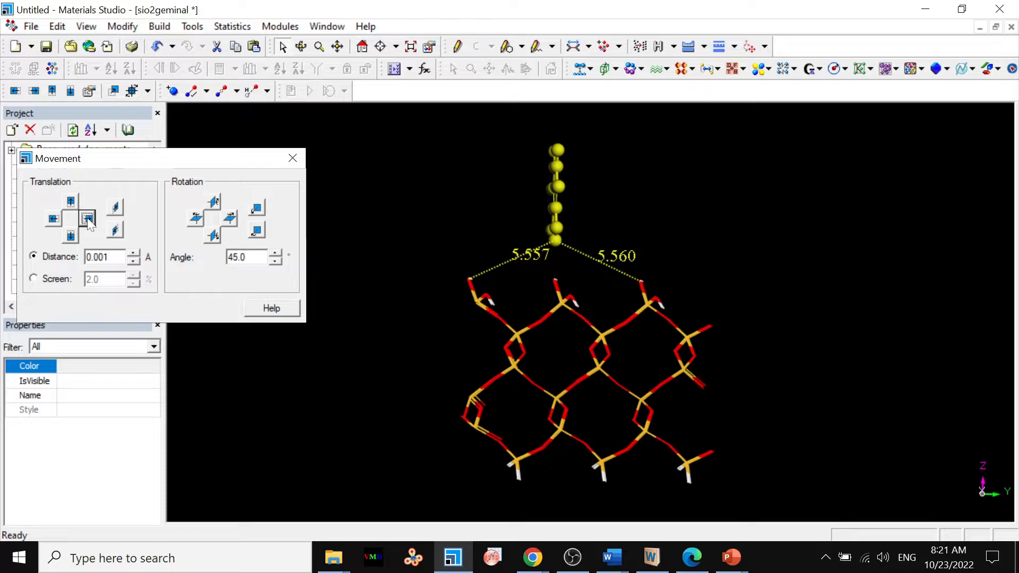
left_click(53, 219)
Reduce the translation distance to 0.0001 Å and nudge the catechol five increments along +Y.
left_click(104, 257)
type("0")
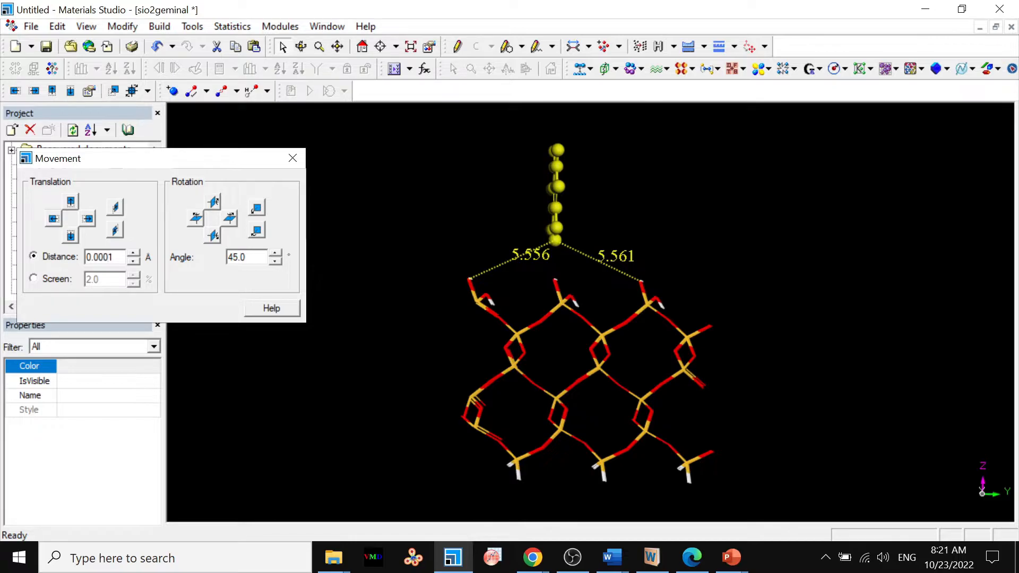
left_click(92, 223)
left_click(92, 223)
left_click(92, 223)
left_click(92, 223)
left_click(92, 222)
Try 0.01 Å increments again, moving the catechol five increments along +Y and five back along -Y.
left_click(134, 261)
left_click(101, 258)
type("1")
left_click(89, 218)
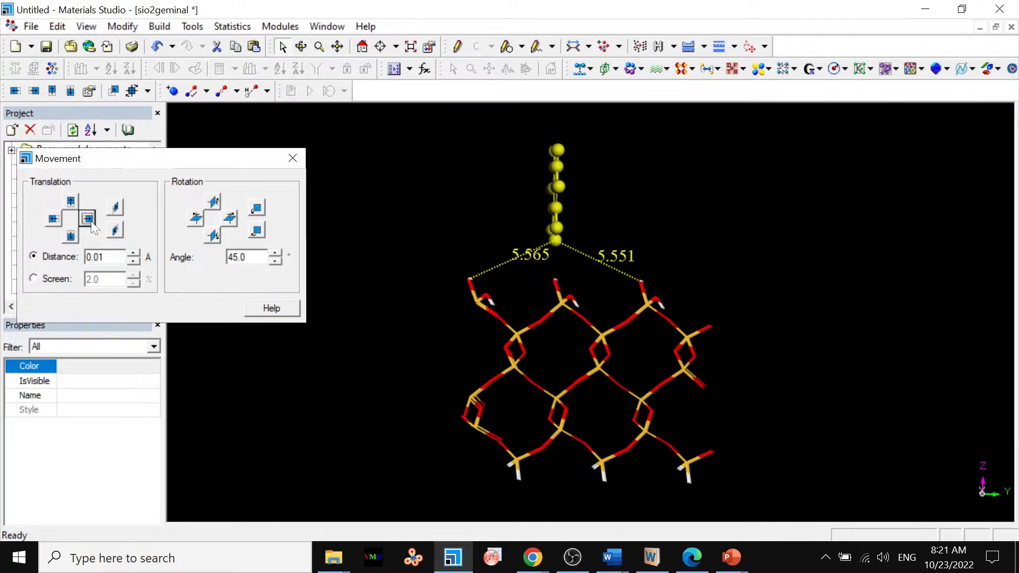
left_click(88, 219)
left_click(88, 218)
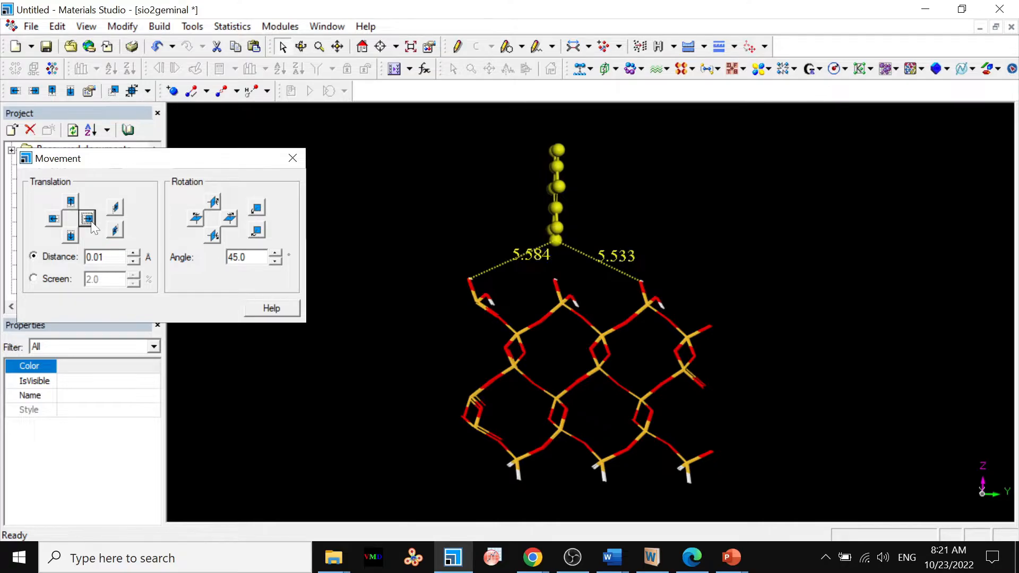
left_click(88, 219)
left_click(88, 219)
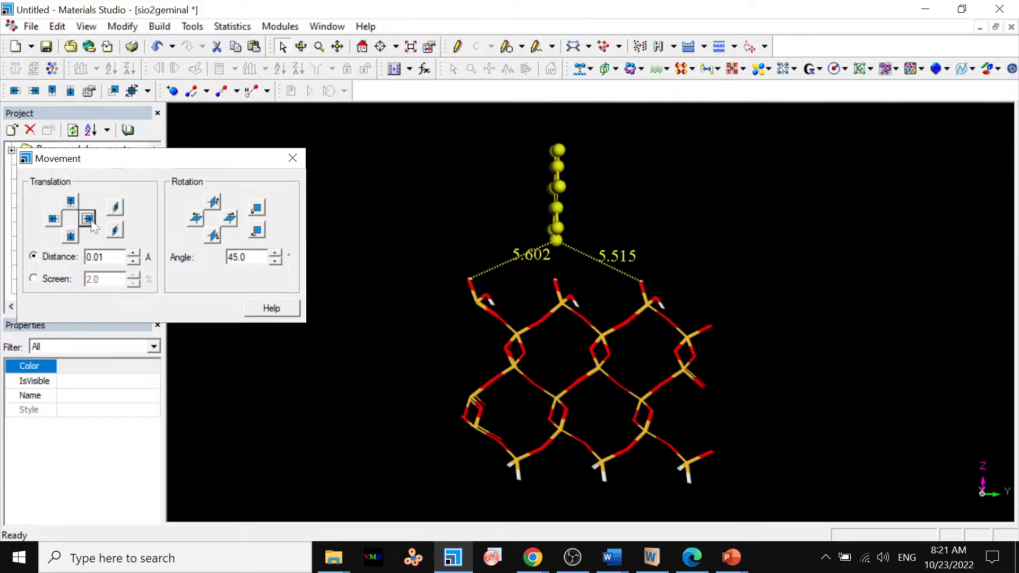
left_click(55, 221)
left_click(55, 220)
left_click(53, 219)
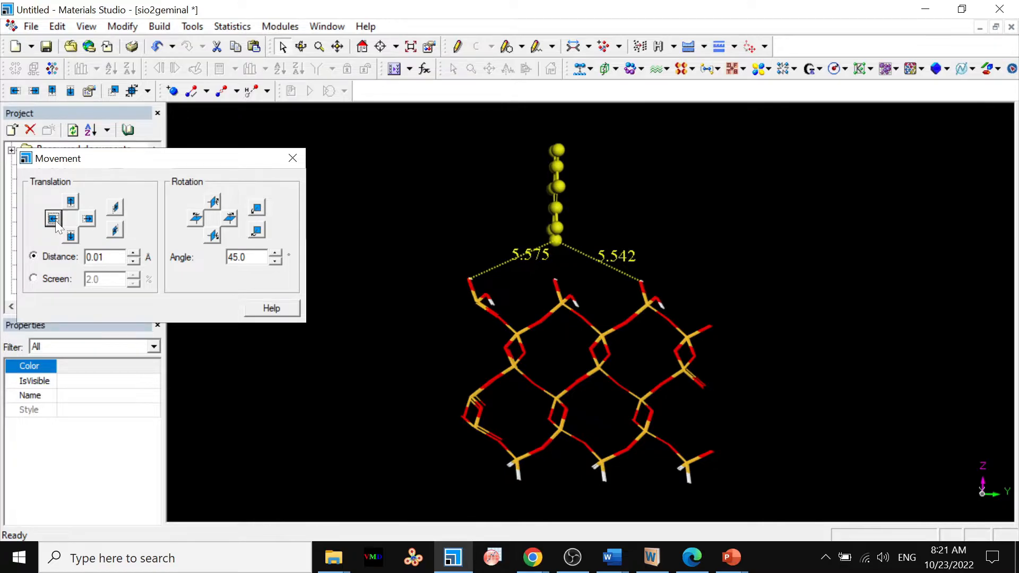
left_click(53, 219)
left_click(53, 219)
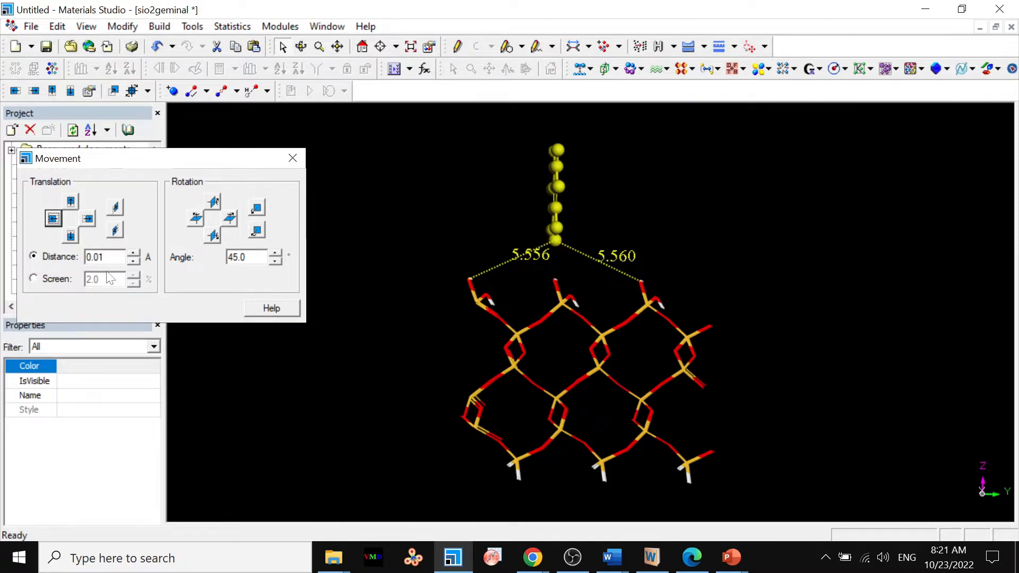
Equalize both distances by moving the catechol along +Y in 0.001 Å increments and back along -Y in 0.0001 Å increments.
left_click(98, 257)
type("0")
left_click(90, 221)
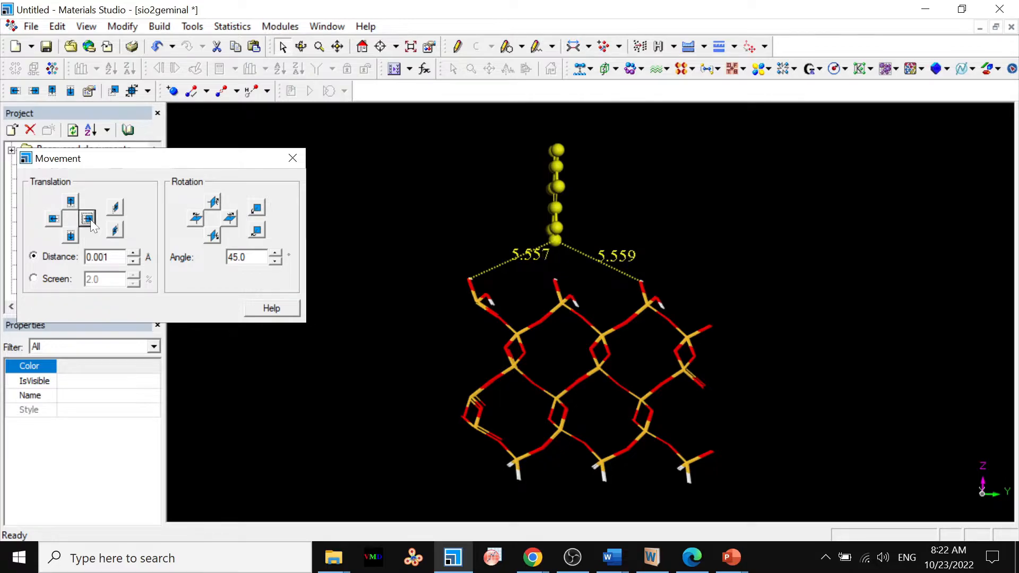
left_click(90, 221)
left_click(90, 221)
left_click(102, 257)
type("0")
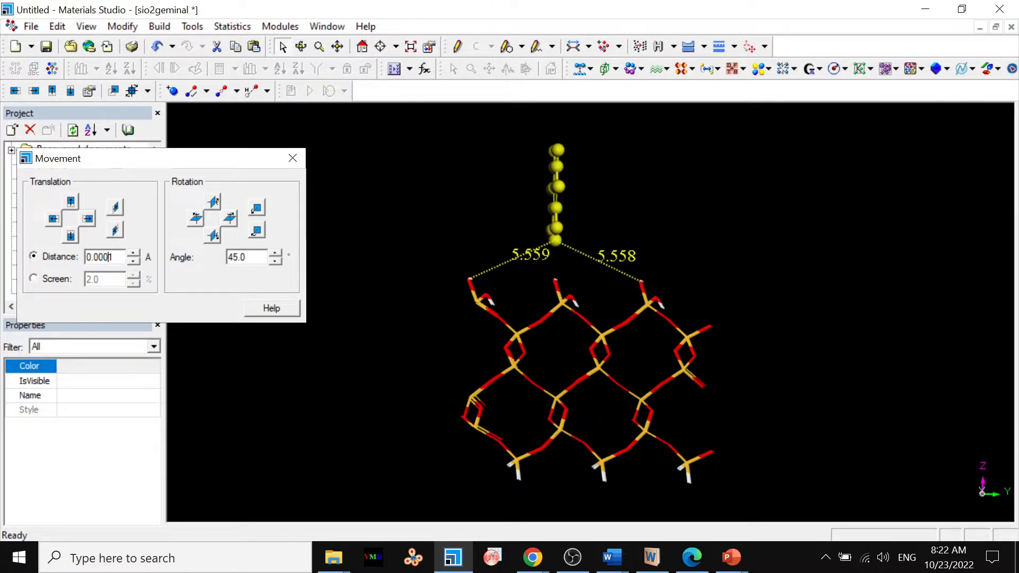
left_click(54, 220)
left_click(53, 221)
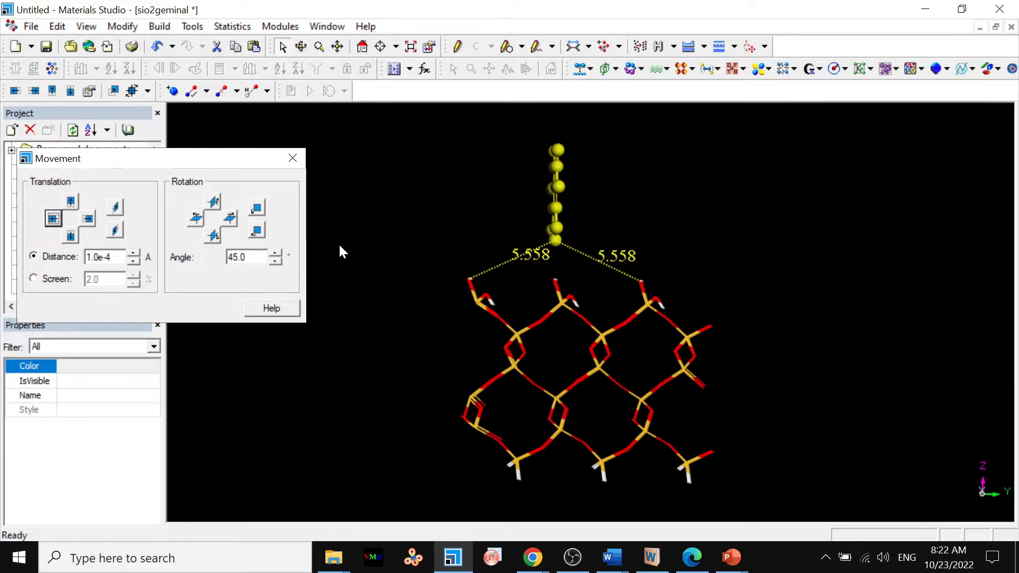
Deselect the catechol, turn the model to show its ring face-on above the surface, and close the Movement dialog.
left_click(302, 46)
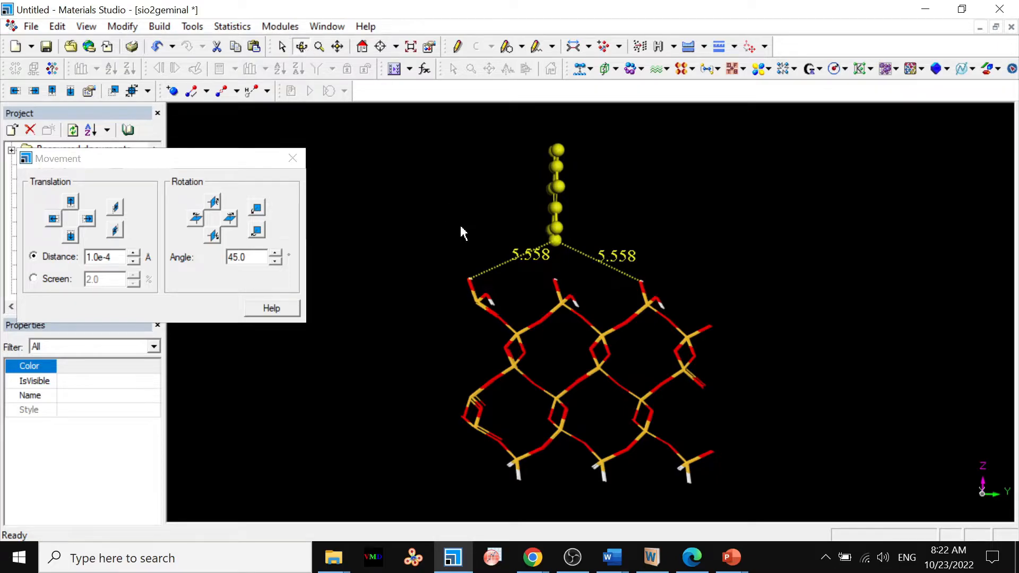
left_click(522, 301)
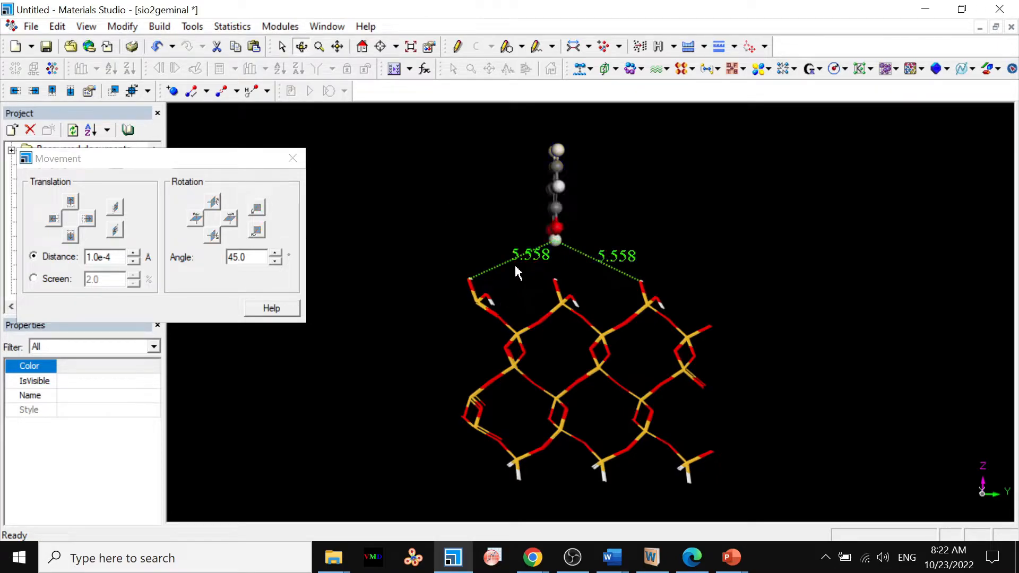
left_click_drag(543, 355, 683, 353)
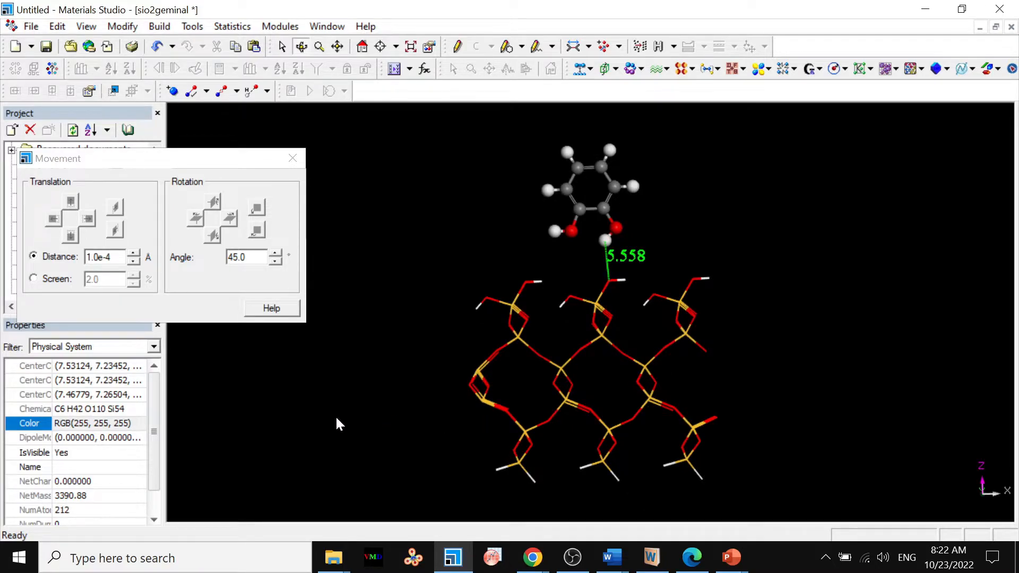
left_click_drag(336, 419, 337, 414)
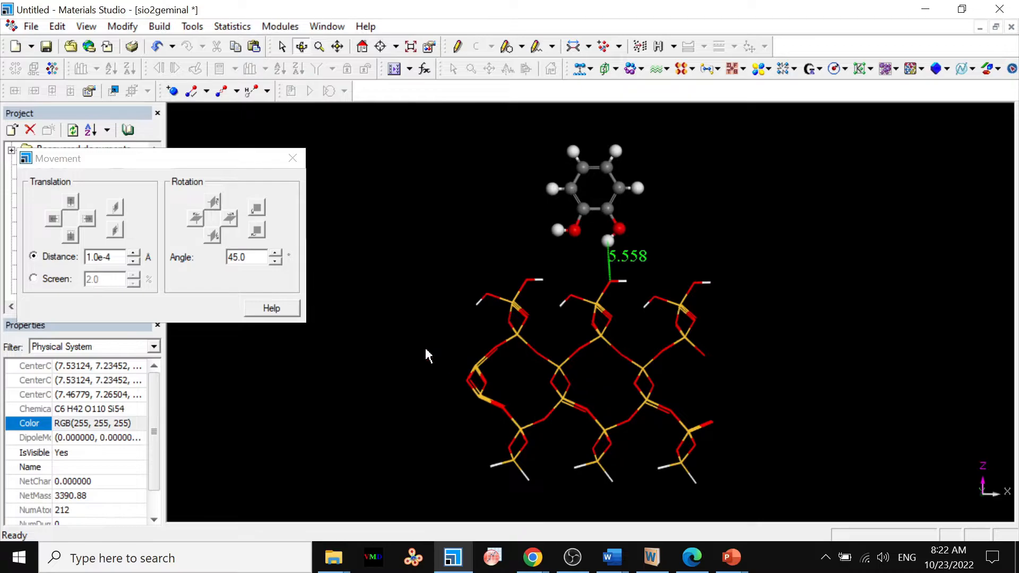
left_click(293, 159)
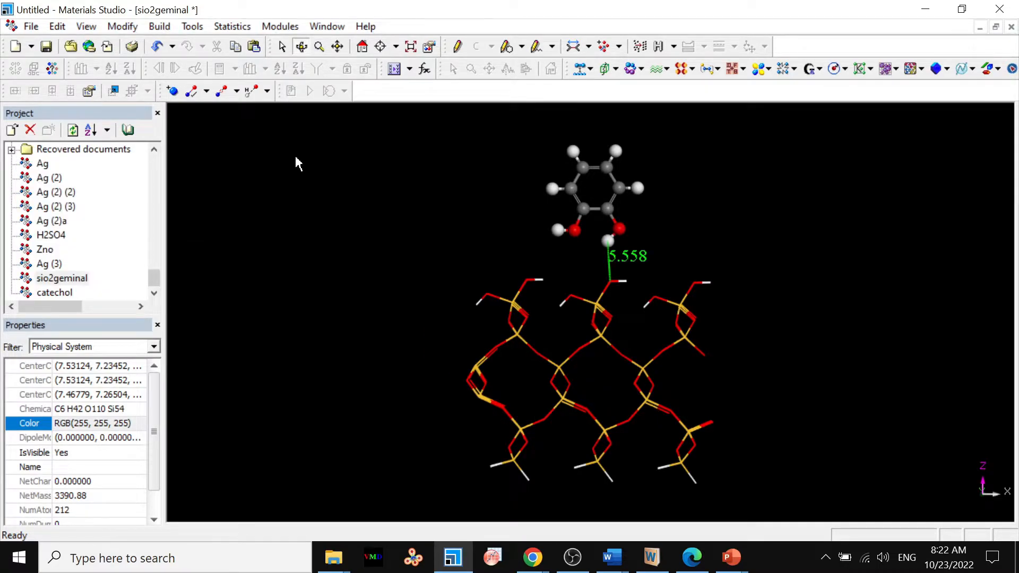
Export the structure to the Documents folder as a Protein Data Bank file named sio2geminal-23102022.
left_click(33, 27)
left_click(56, 185)
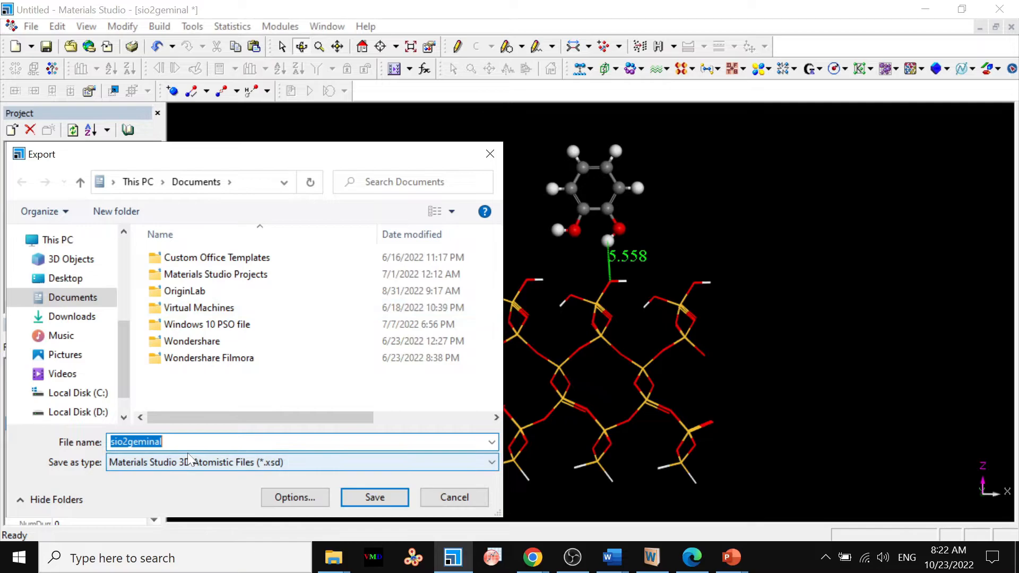
left_click(166, 442)
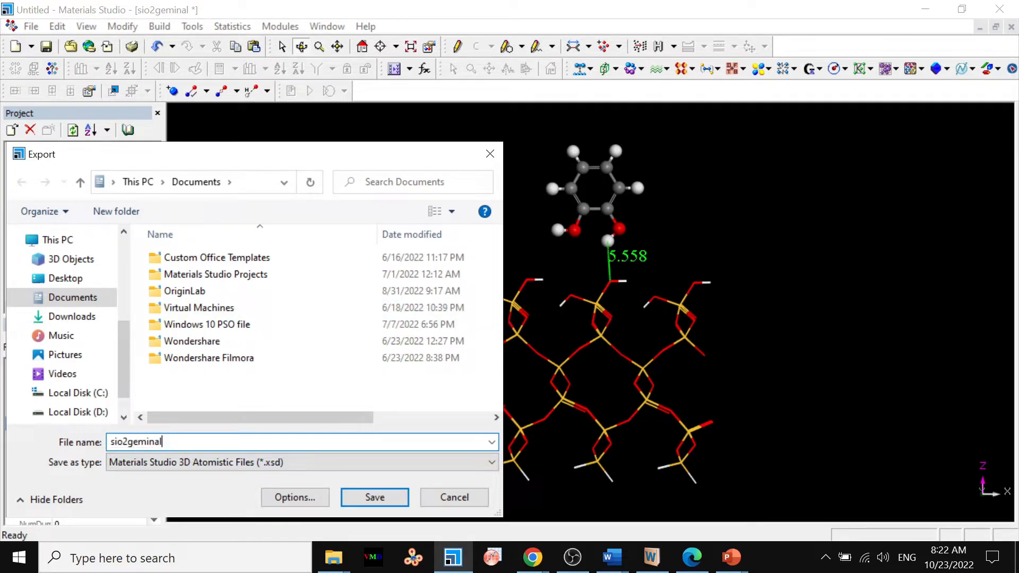
type("-23102022")
left_click(313, 464)
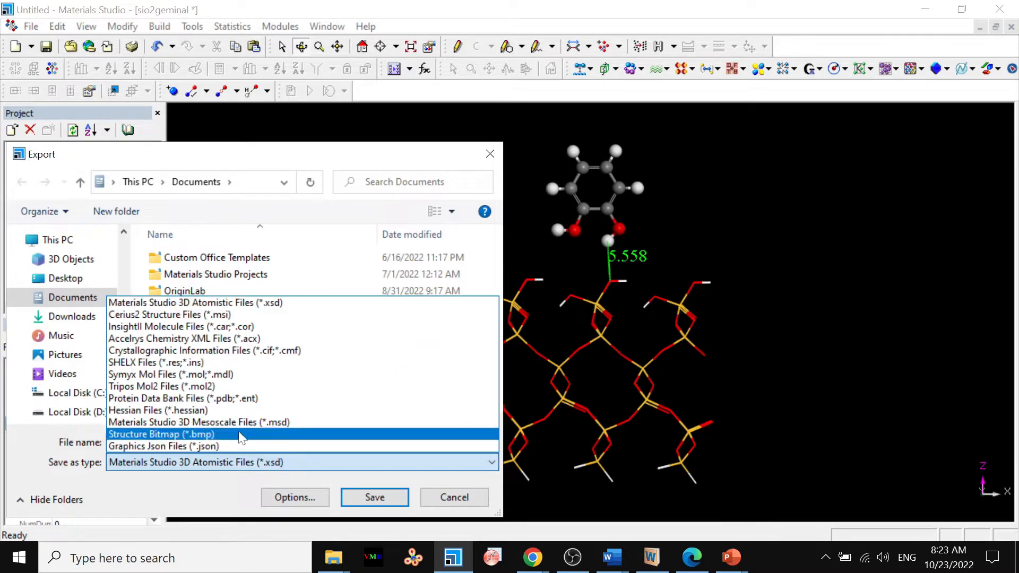
left_click(262, 401)
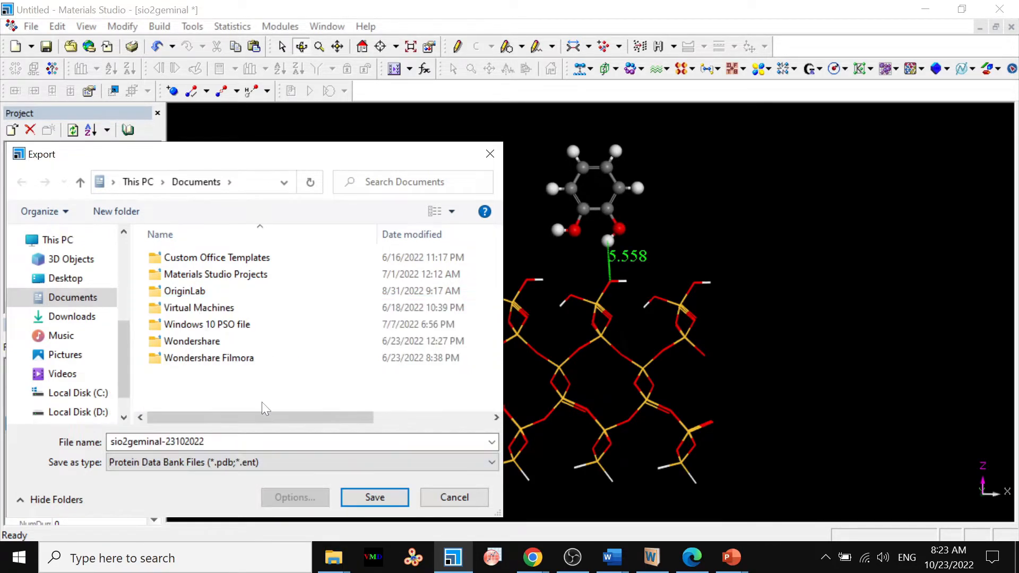
left_click(376, 498)
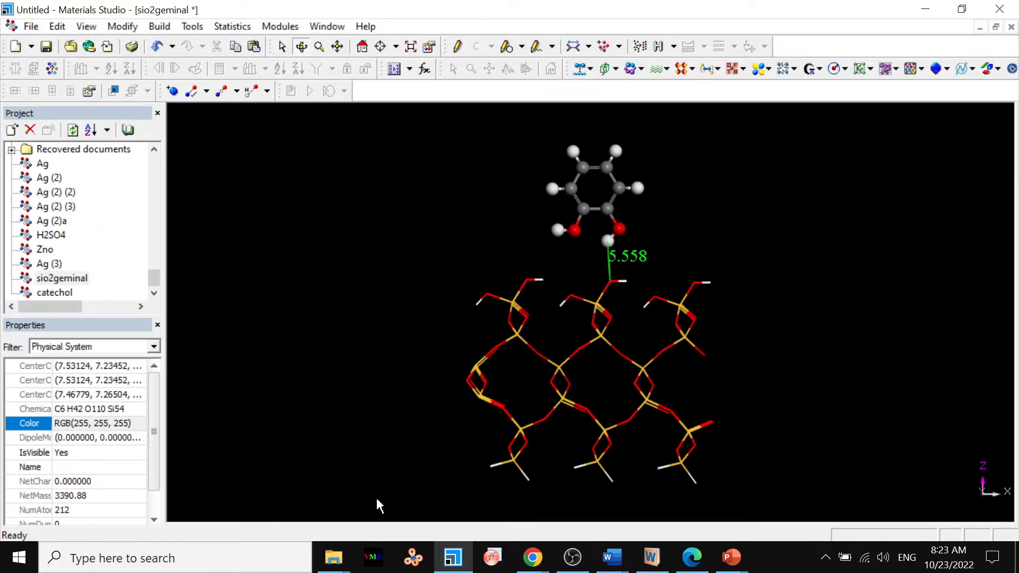
Minimize the modelling program, switch to VESTA and maximize its window.
left_click(924, 11)
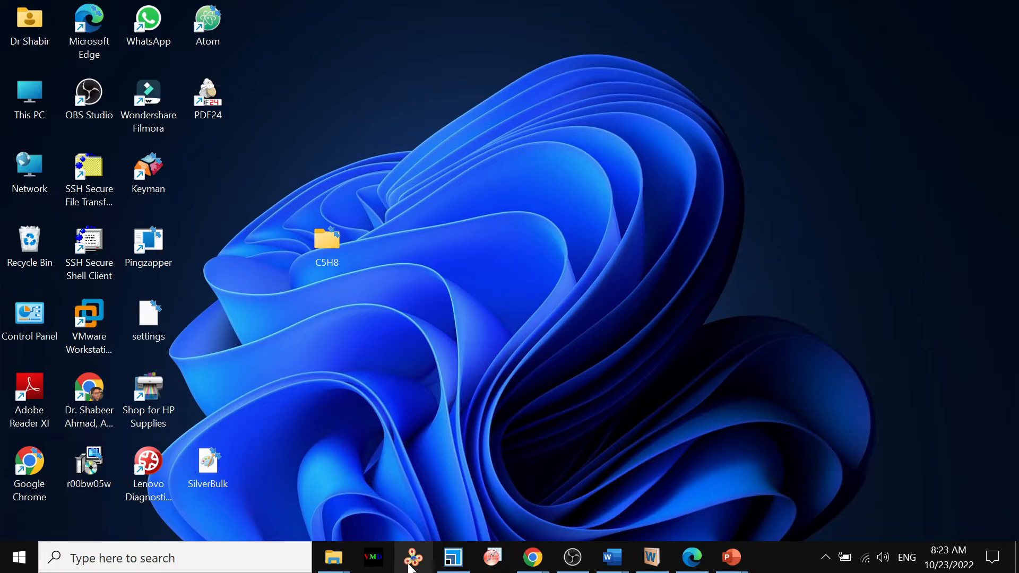
left_click(411, 567)
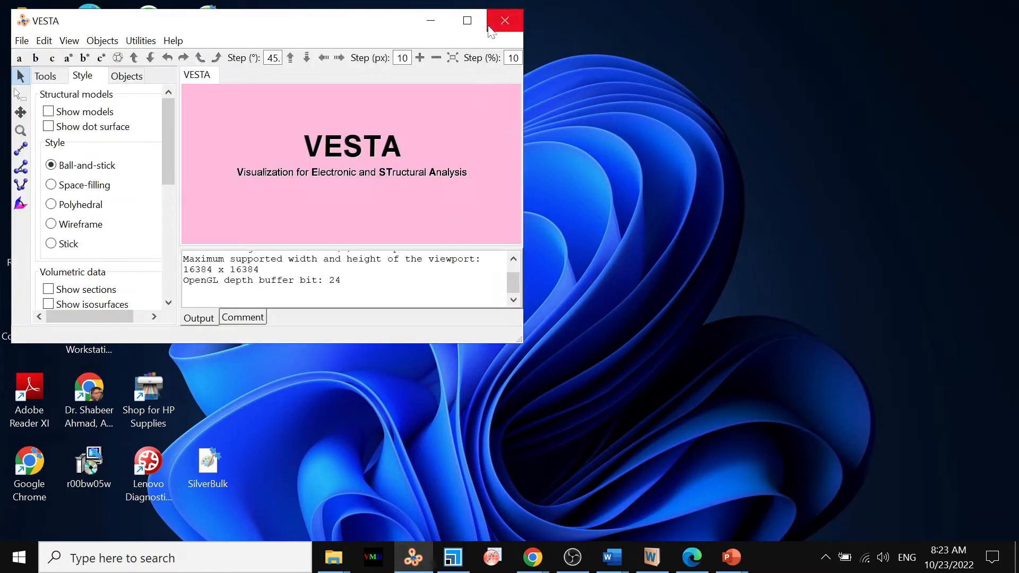
left_click(481, 25)
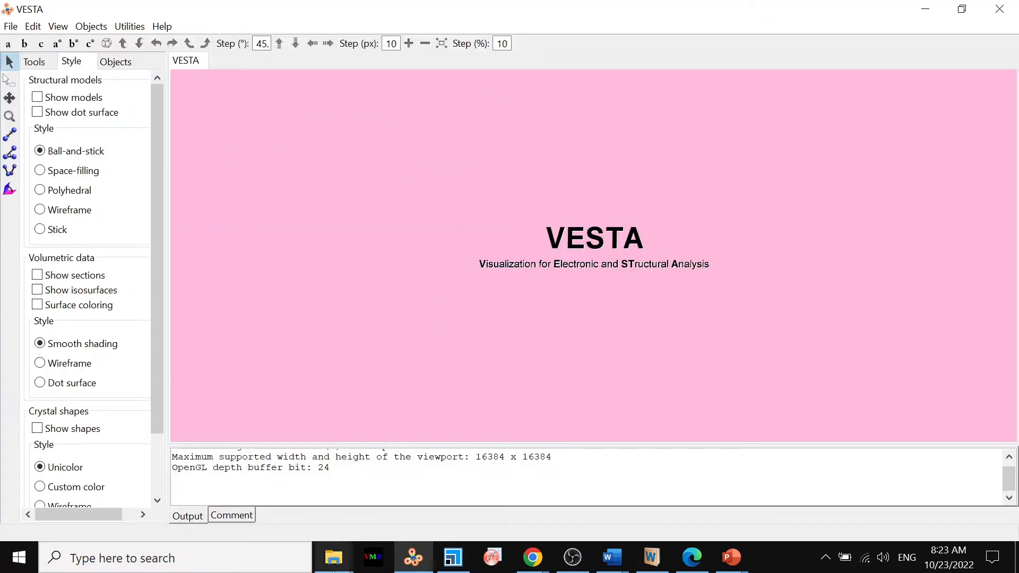
Load the exported sio2geminal-23102022 PDB file from the Documents folder into VESTA.
mouse_move(335, 563)
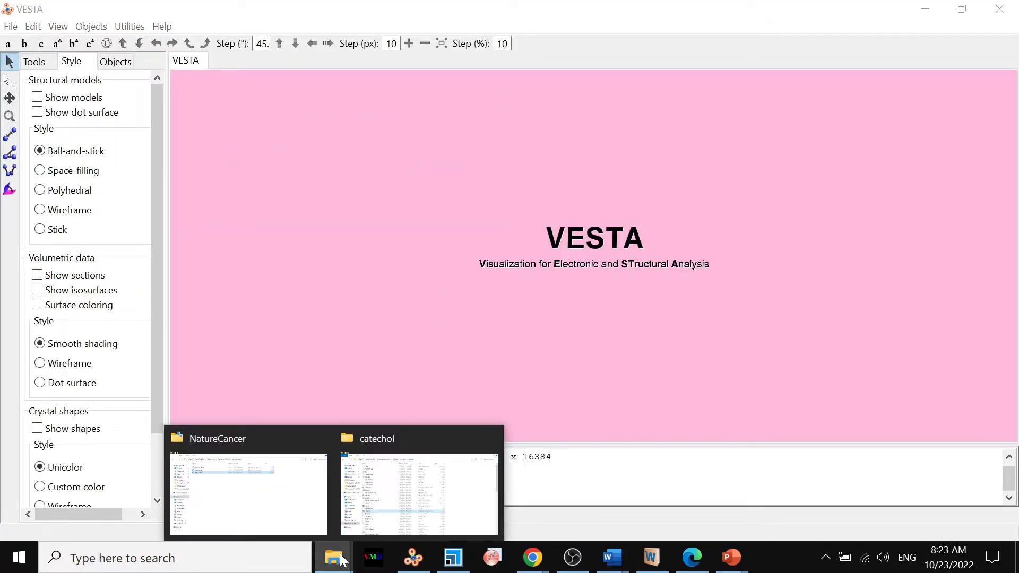
left_click(303, 517)
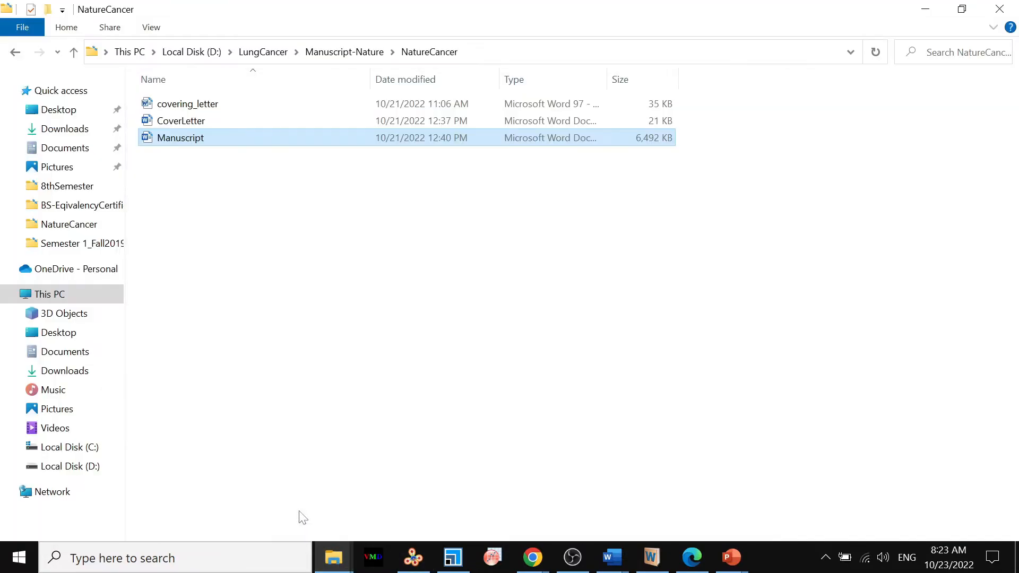
left_click(58, 150)
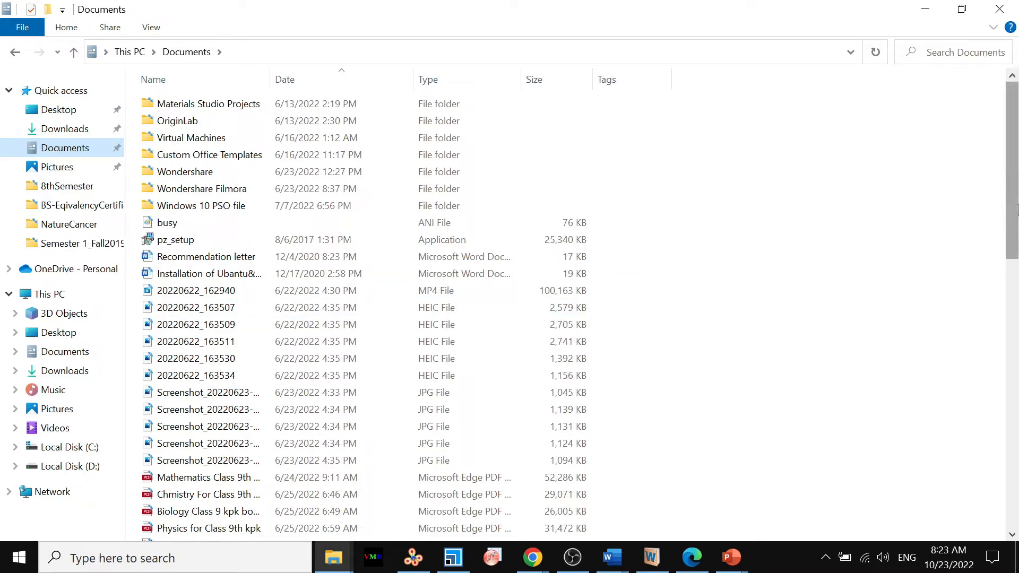
left_click_drag(1014, 212, 1006, 518)
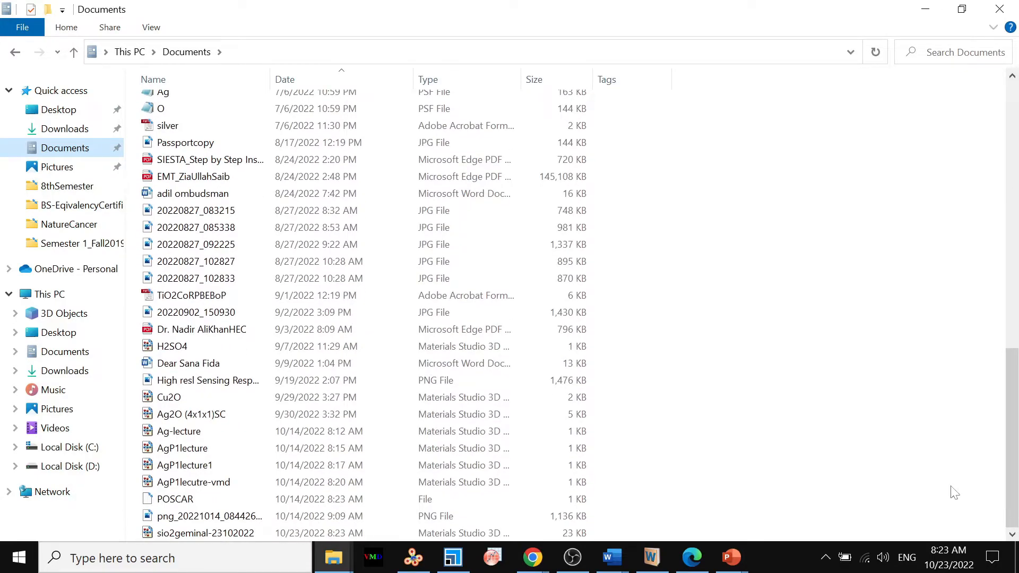
left_click(961, 12)
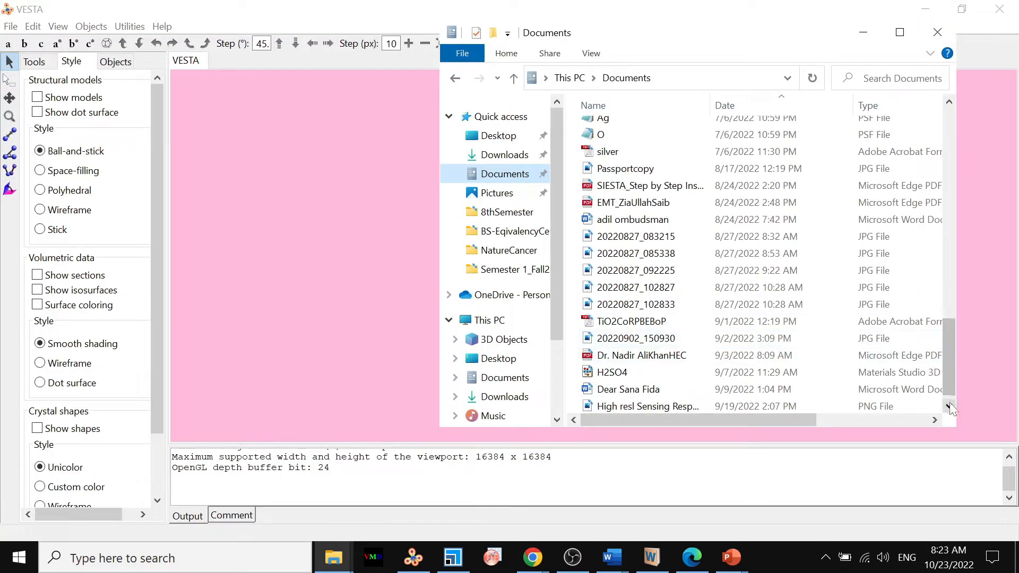
left_click(950, 405)
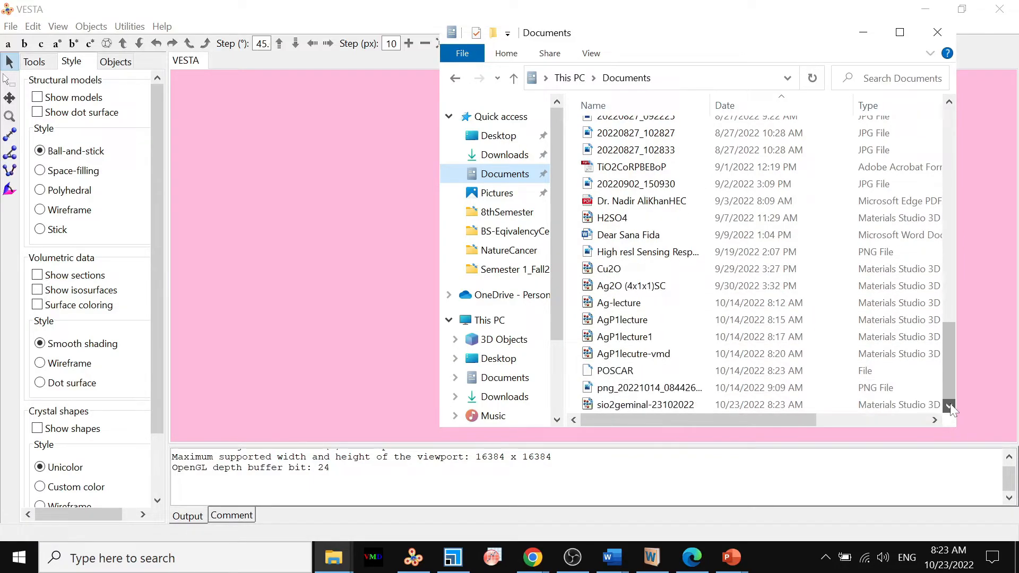
left_click_drag(660, 403, 359, 320)
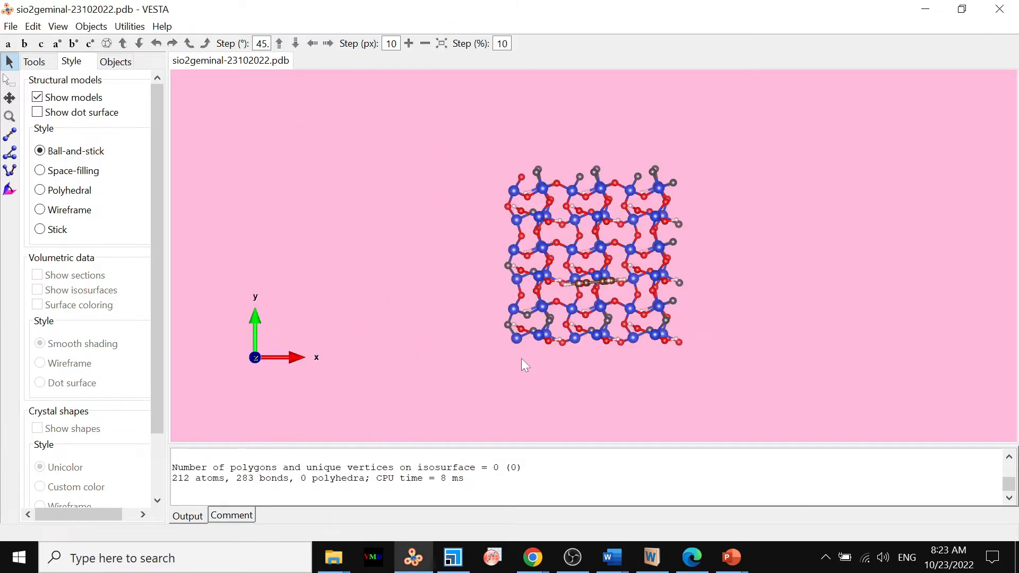
Rotate the model to view the catechol side-on above the surface, return to the top view, and enlarge it.
left_click_drag(588, 386, 590, 207)
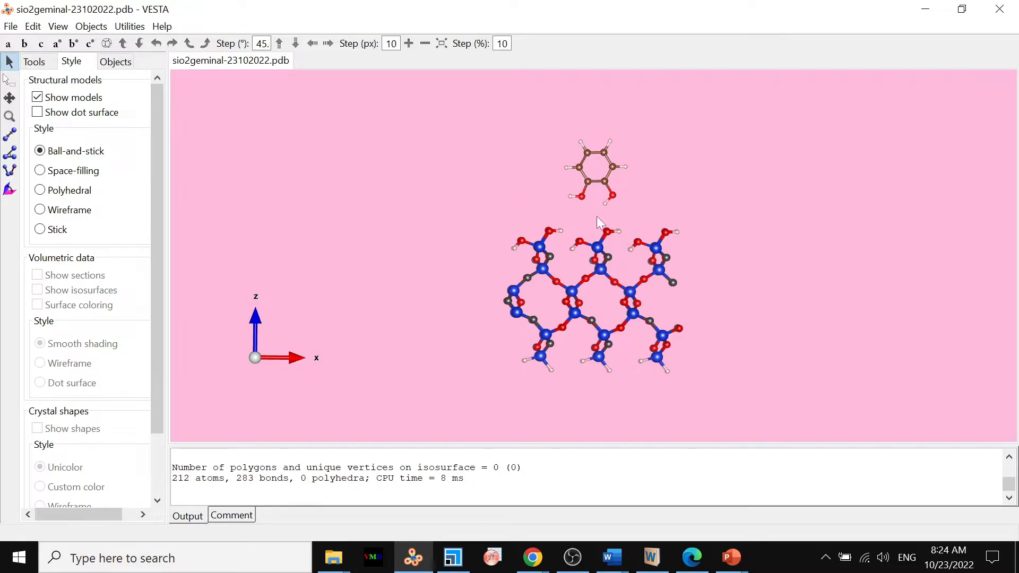
left_click_drag(590, 222, 588, 396)
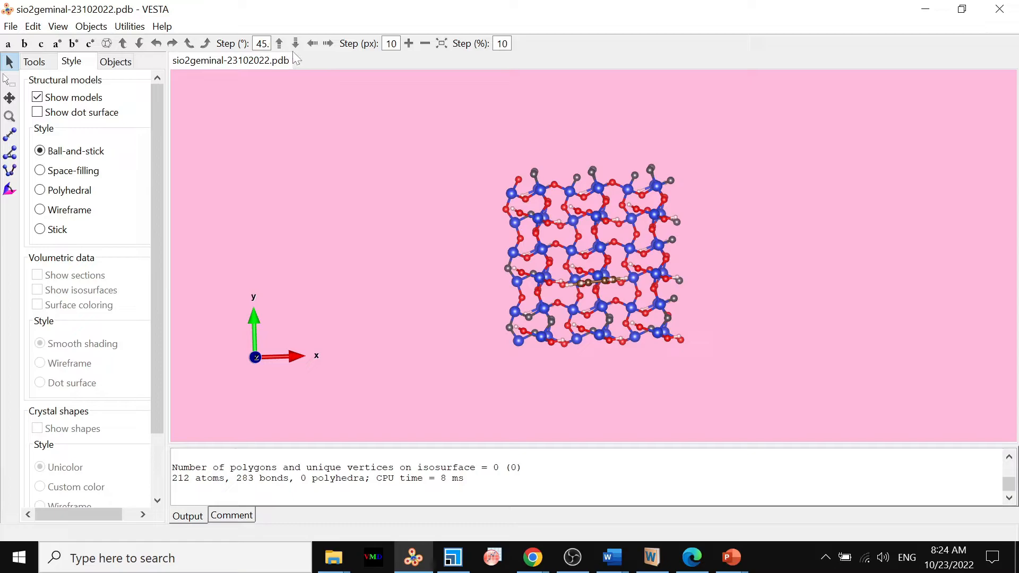
left_click(410, 47)
left_click(410, 46)
left_click(410, 47)
left_click(409, 47)
left_click(409, 46)
left_click(410, 46)
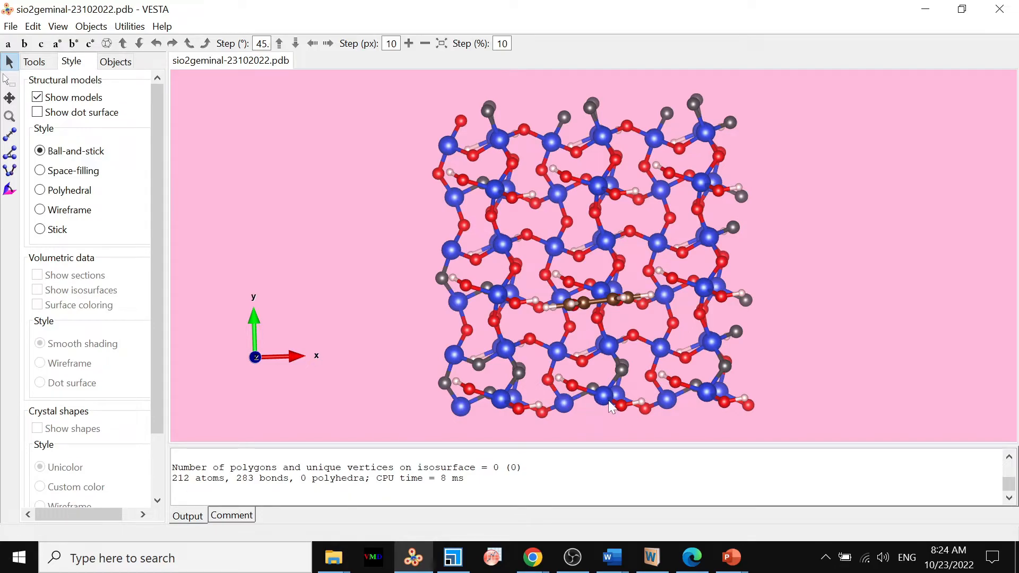
Export the structure to Documents as an XYZ file named sio2geminal-23102022, without saving hidden atoms.
left_click(15, 30)
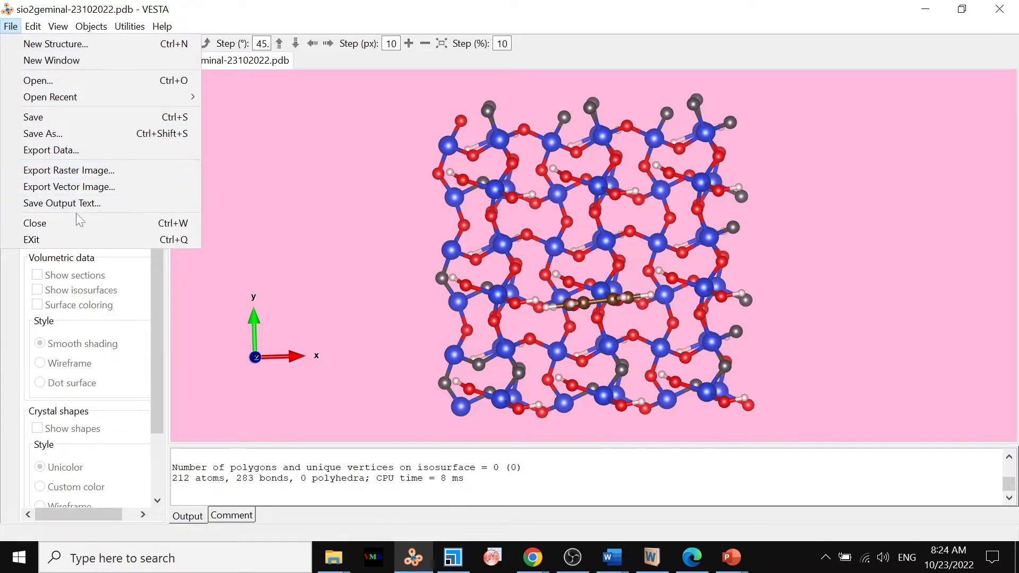
left_click(86, 150)
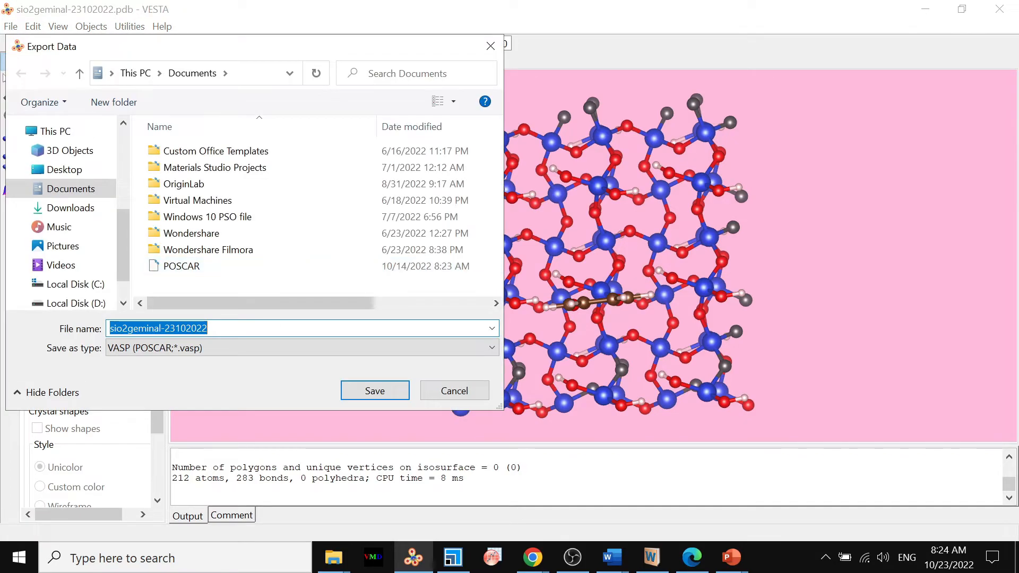
left_click(242, 348)
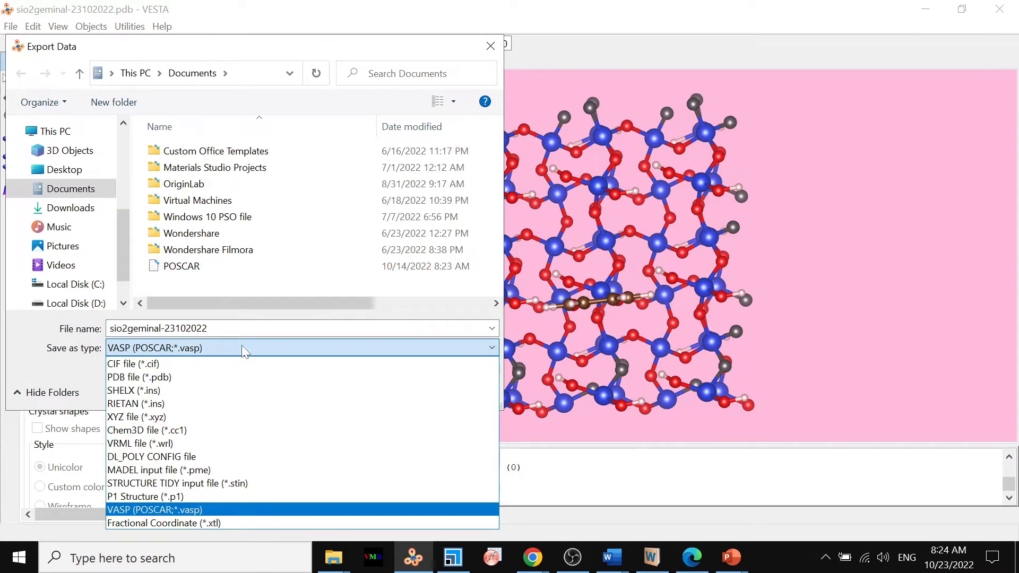
left_click(148, 417)
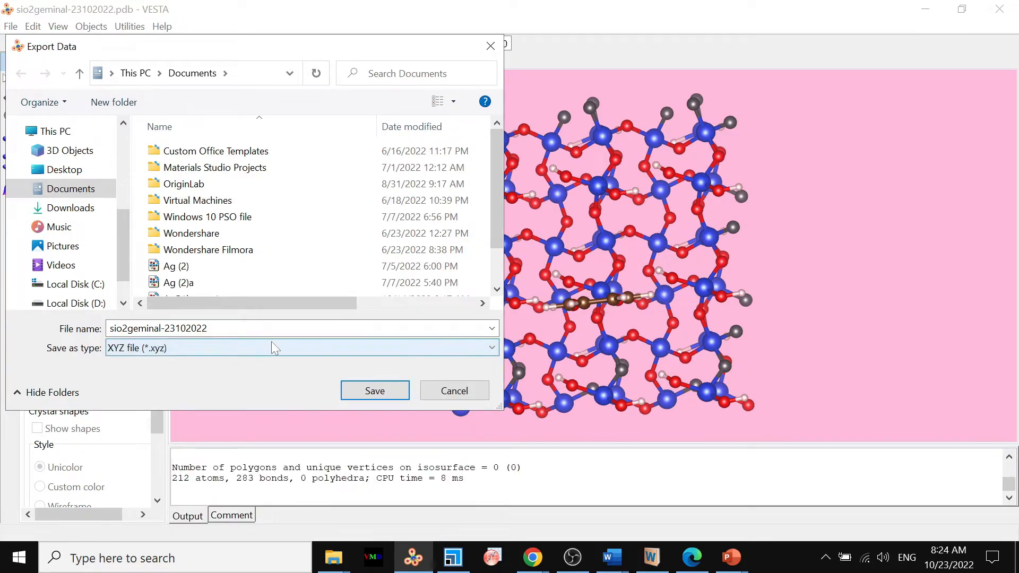
left_click(351, 388)
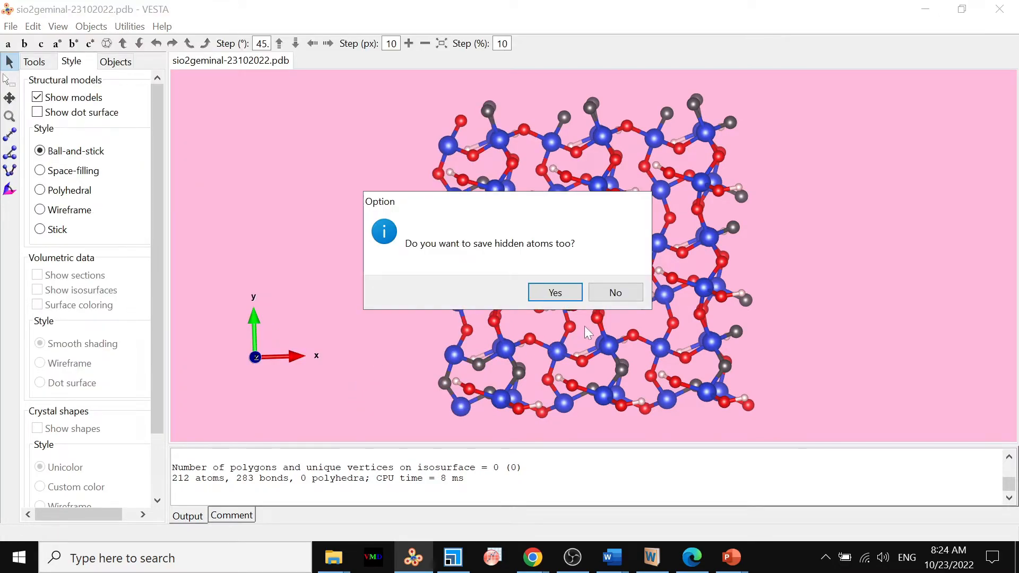
left_click(613, 297)
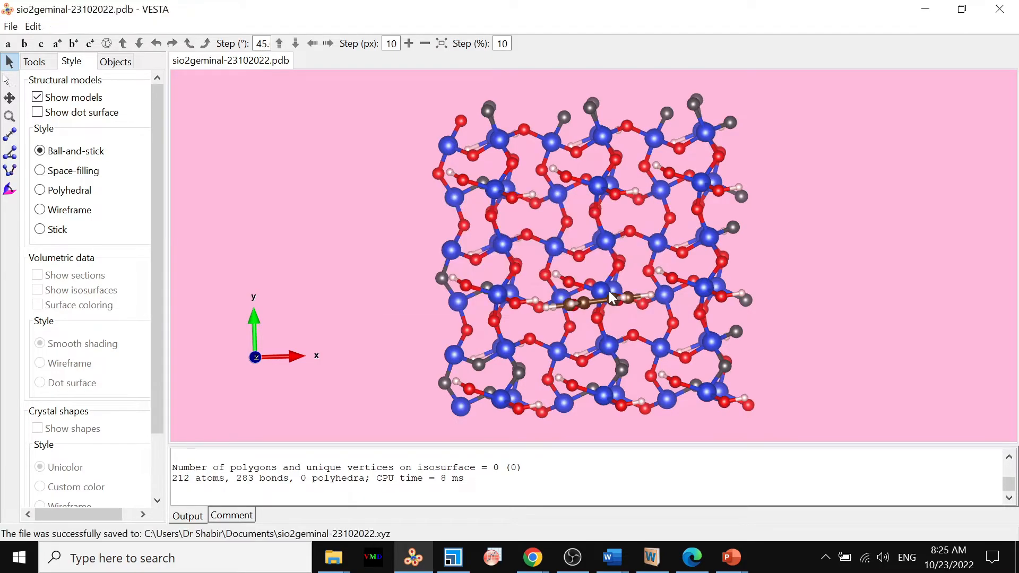
left_click(605, 293)
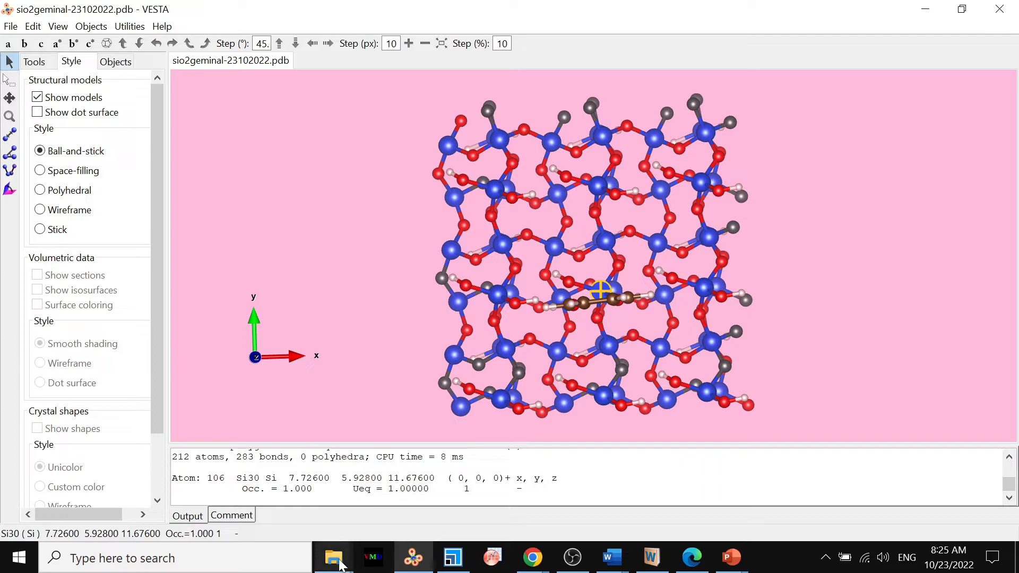
Open the exported sio2geminal-23102022 XYZ file in WordPad, examine the atomic coordinates through to the end, and switch back to VESTA.
mouse_move(340, 562)
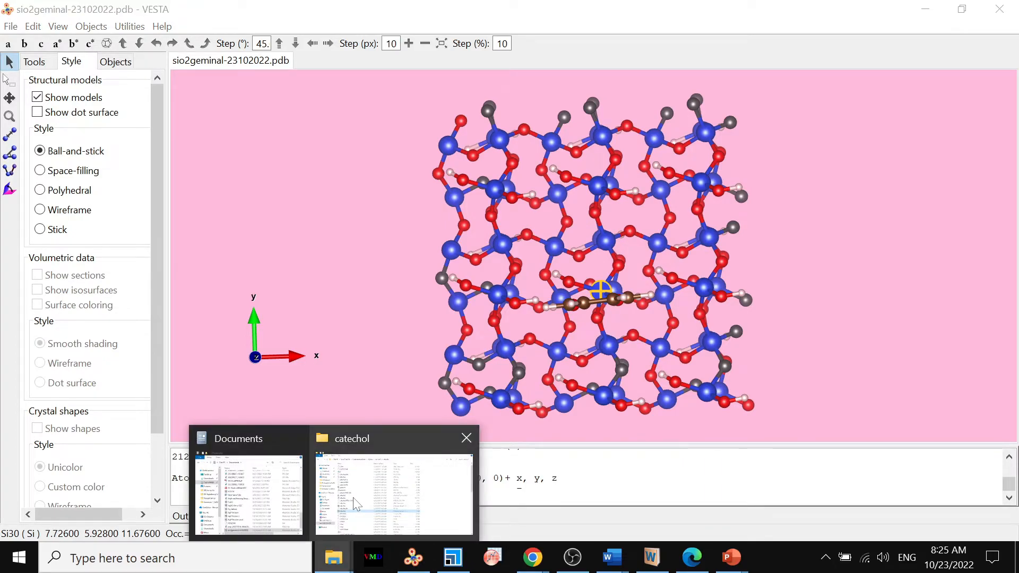
left_click(268, 515)
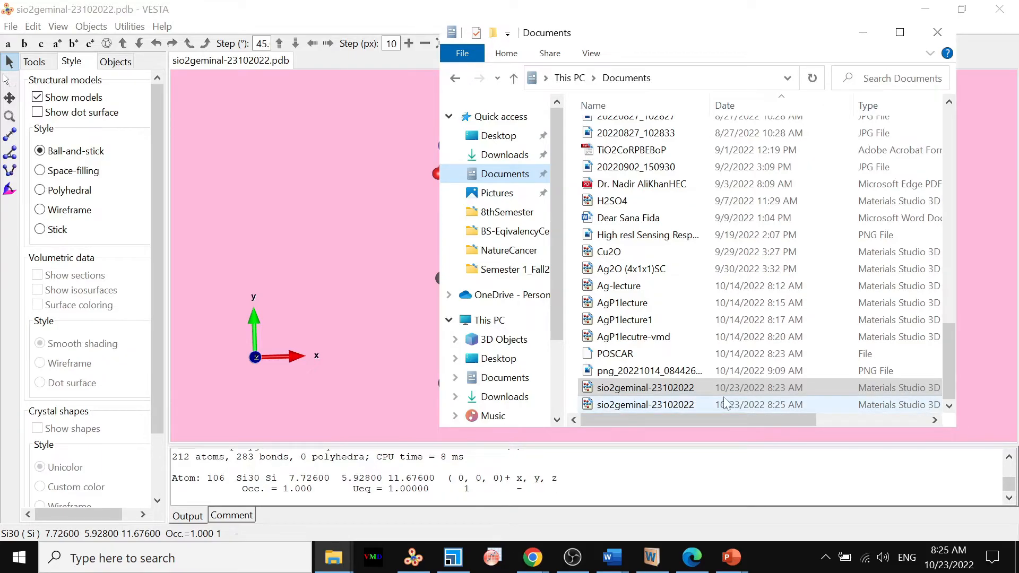
double_click(652, 405)
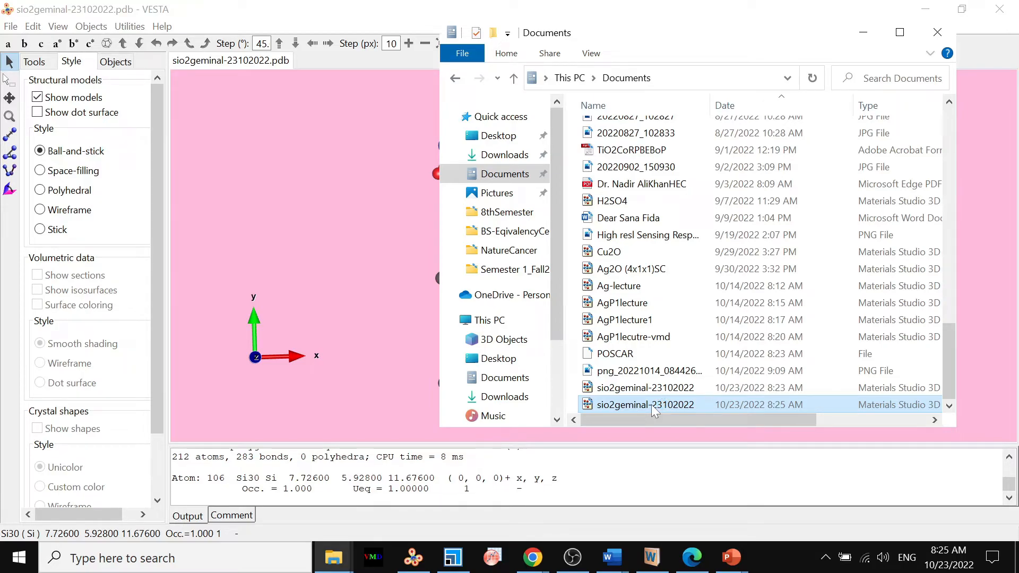
right_click(651, 404)
mouse_move(534, 141)
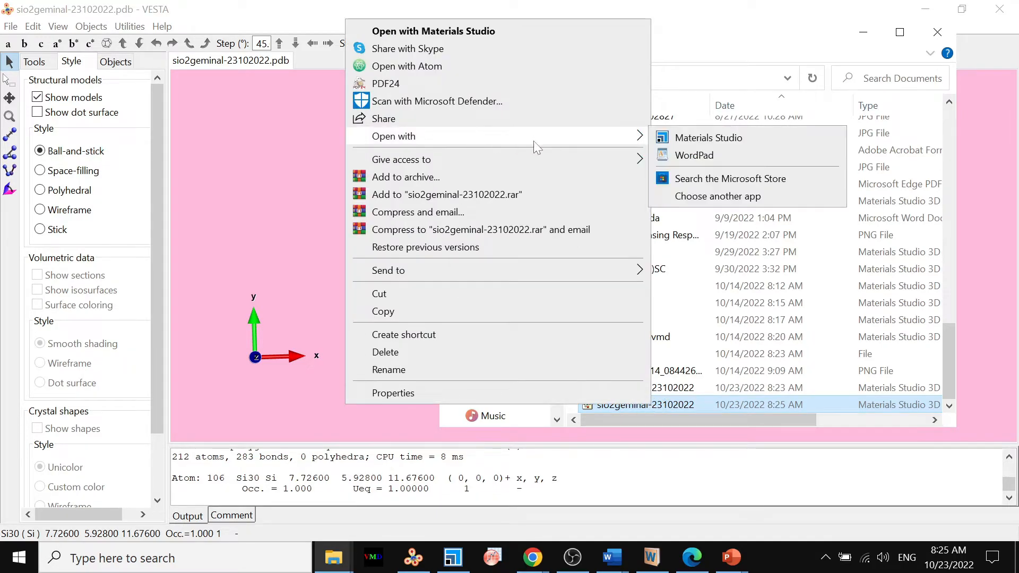
left_click(710, 151)
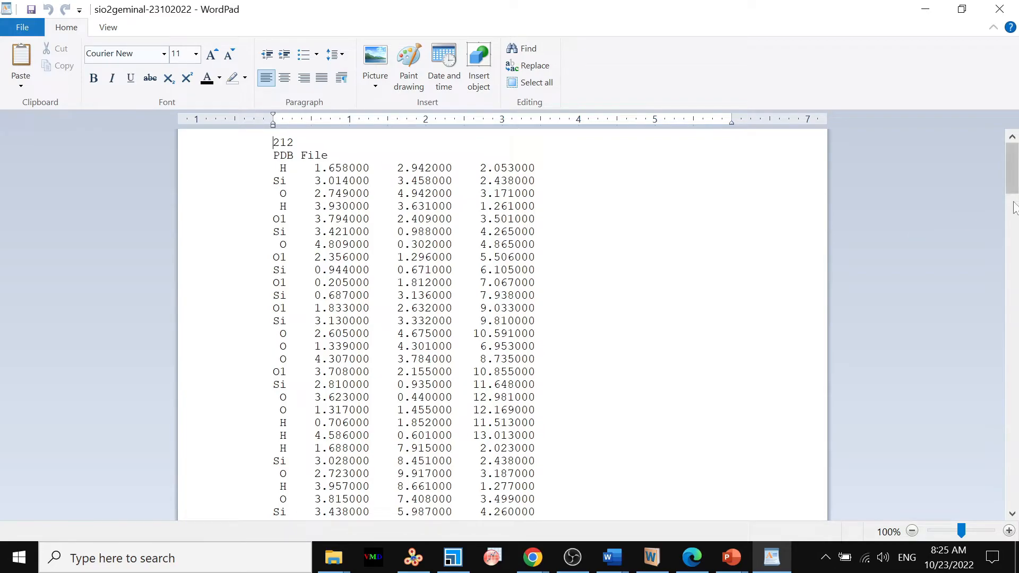
left_click_drag(1012, 177, 1001, 512)
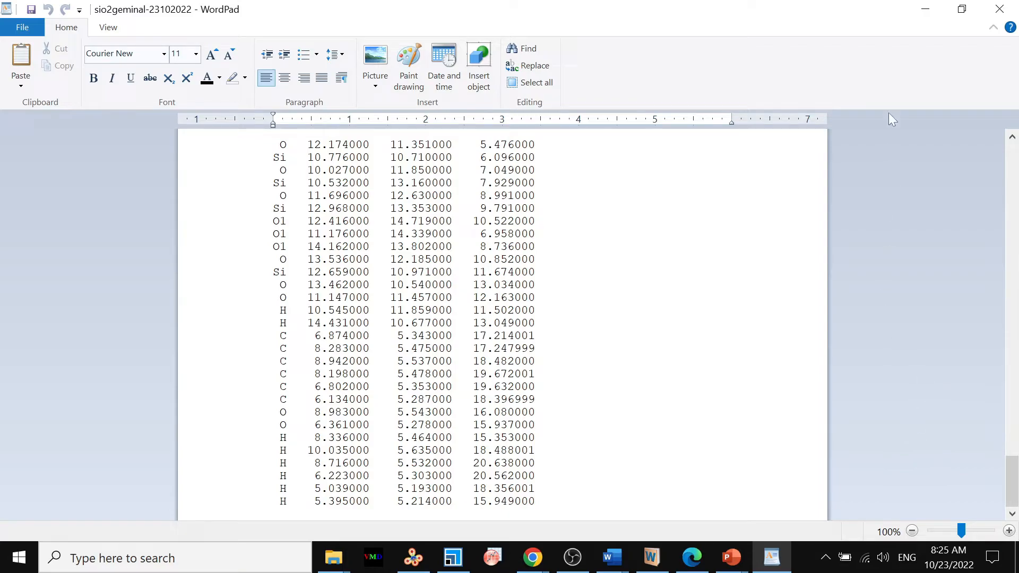
left_click(925, 9)
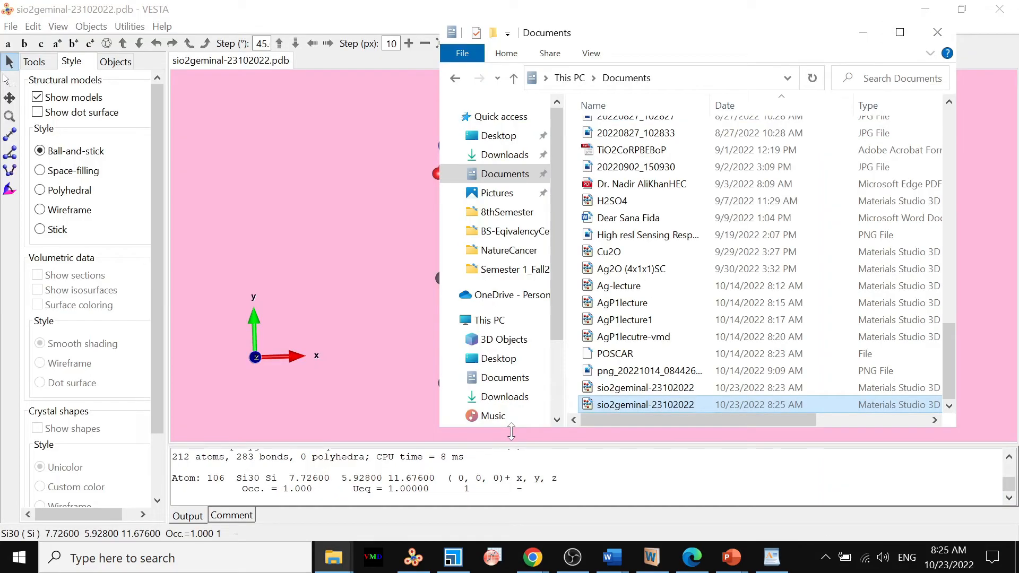
left_click(370, 193)
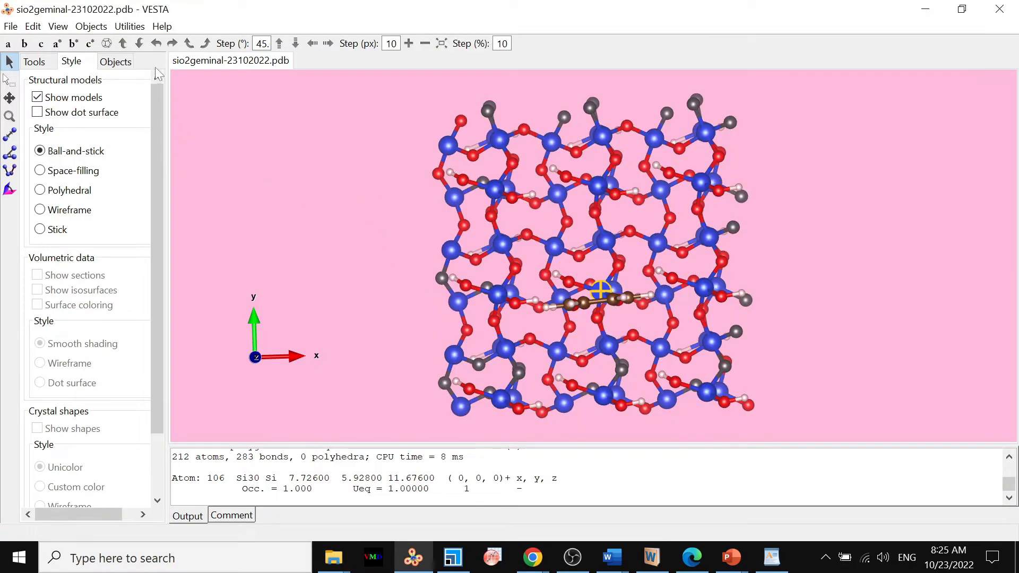
Set up a data export of the structure to Documents in VASP format, with the file name POSCAR_sio2geminal.
left_click(16, 28)
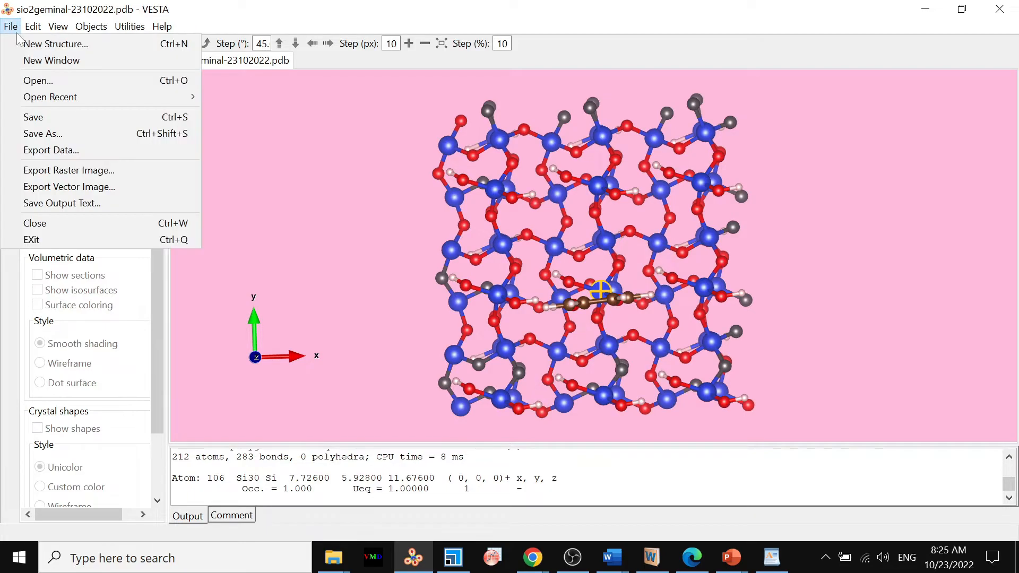
left_click(75, 150)
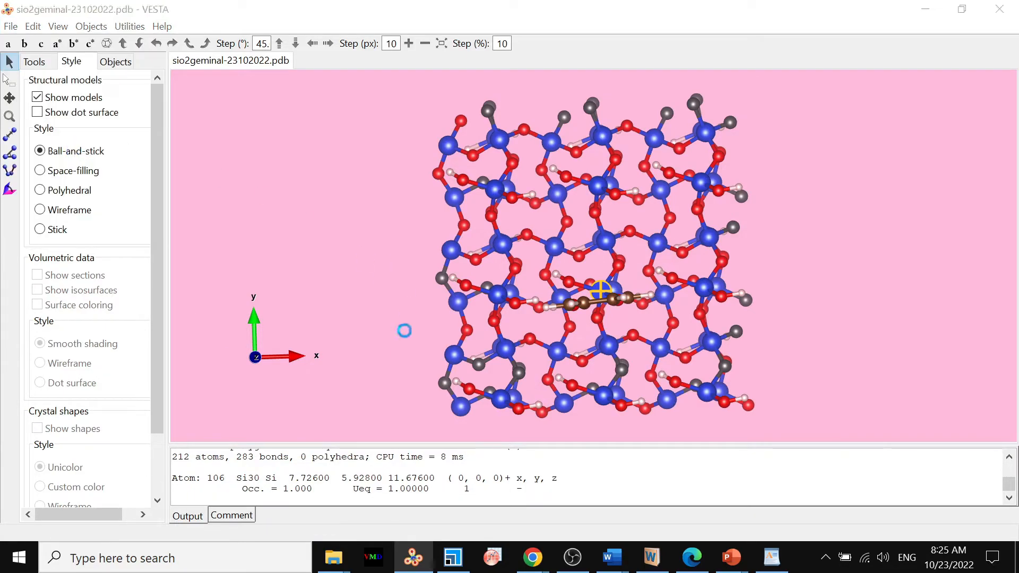
left_click(247, 349)
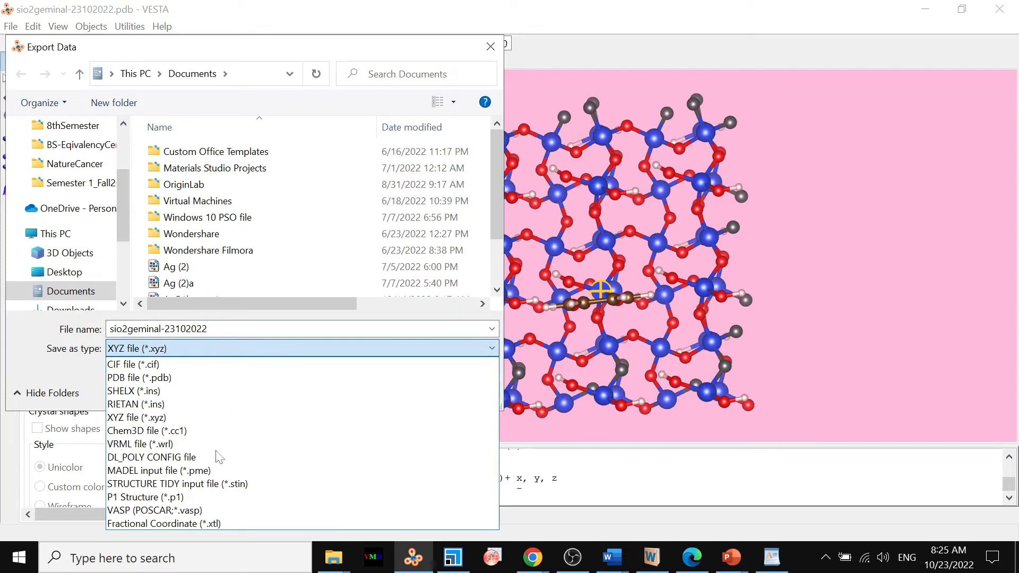
left_click(183, 510)
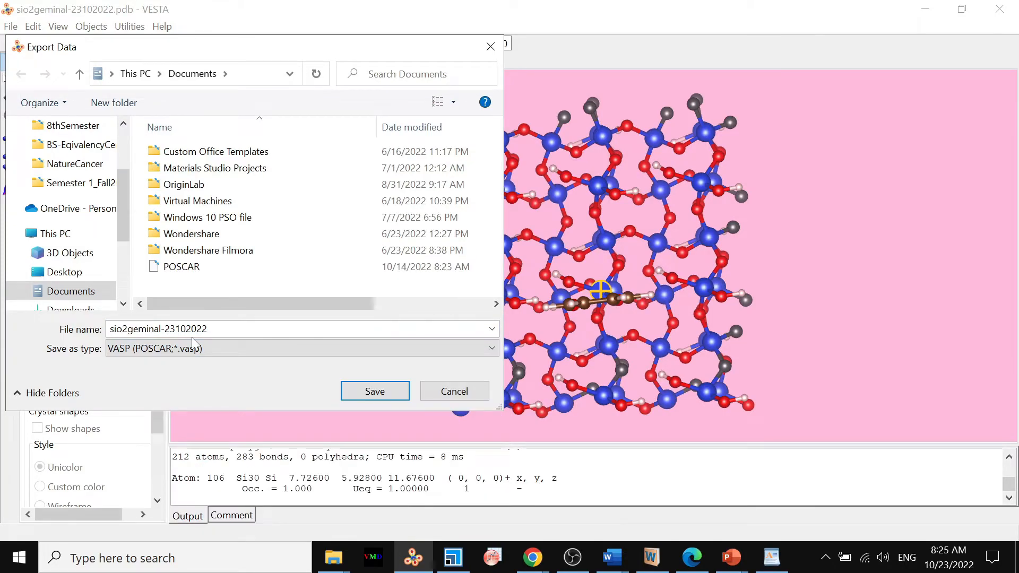
left_click(225, 327)
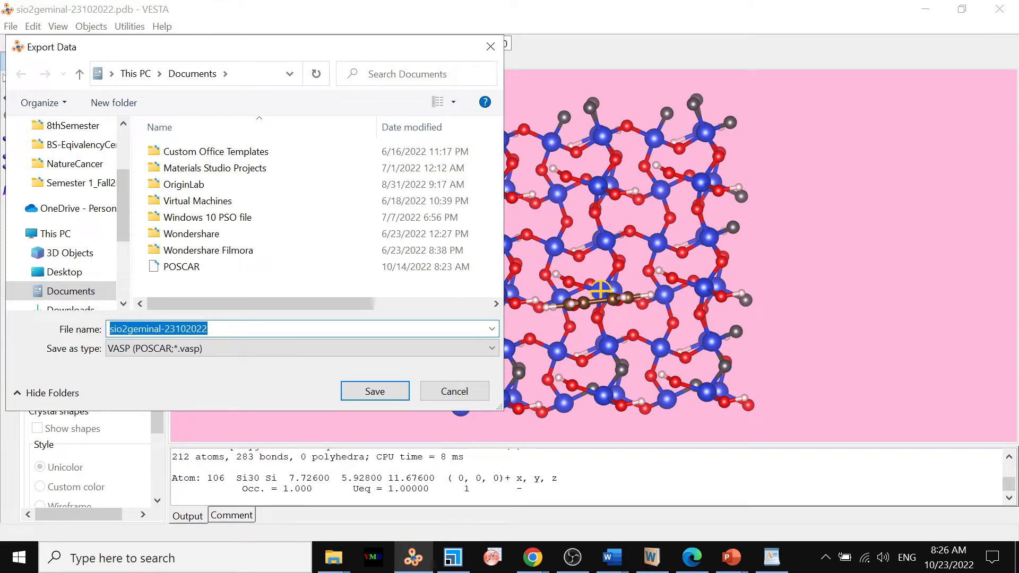
left_click(225, 328)
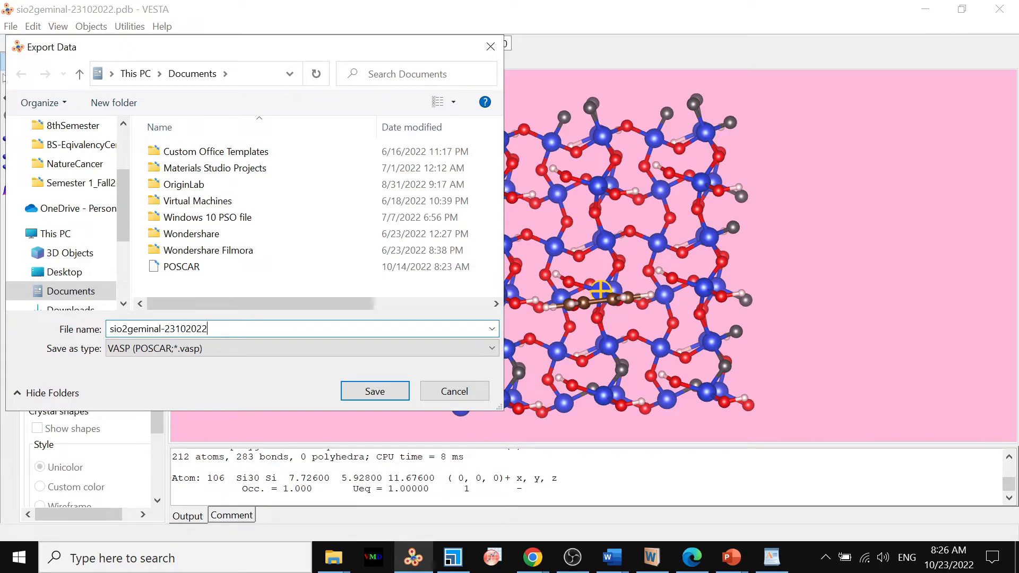
key("BackSpace")
key("BackSpace")
key("BackSpace")
key("BackSpace")
key("BackSpace")
key("BackSpace")
key("BackSpace")
key("BackSpace")
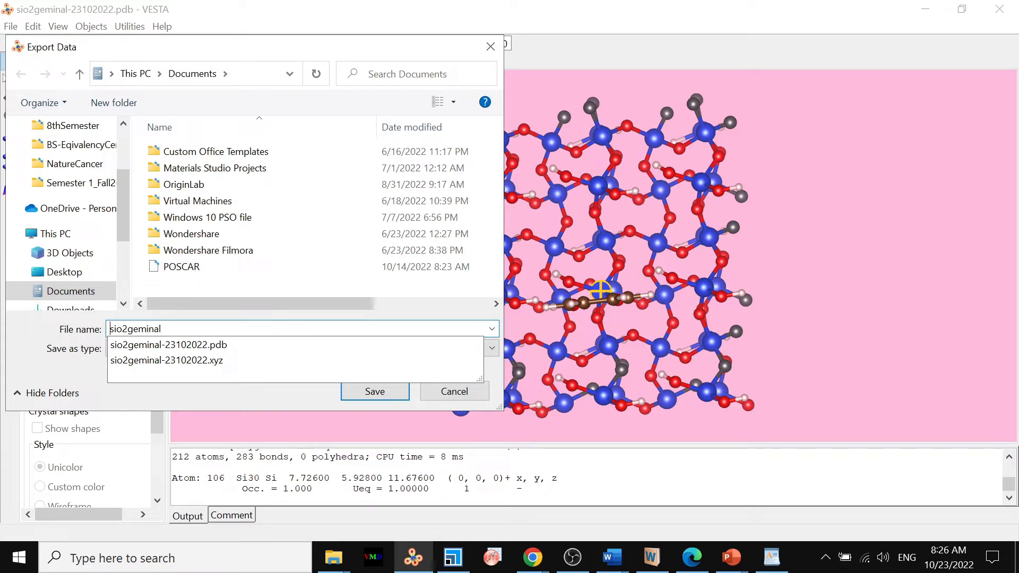
type("POSCA")
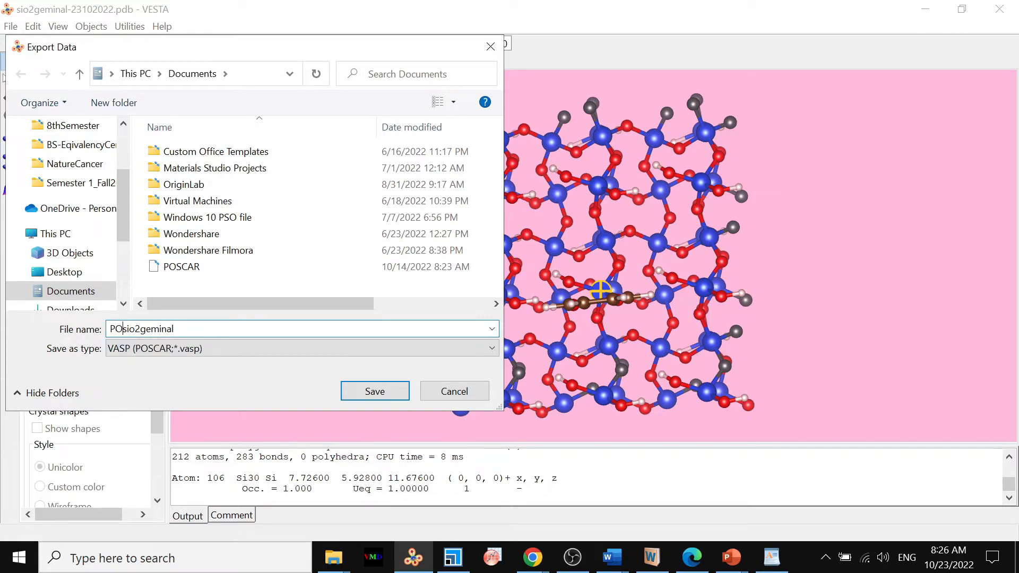
type("R_")
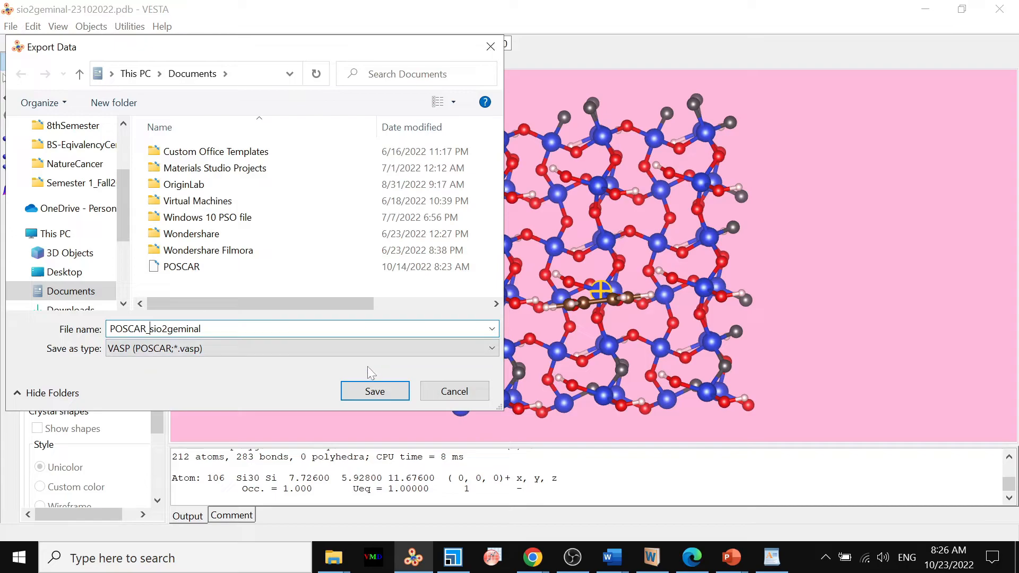
Save the VASP export with atomic coordinates written as Cartesian, without converting to the Niggli reduced cell.
left_click(374, 391)
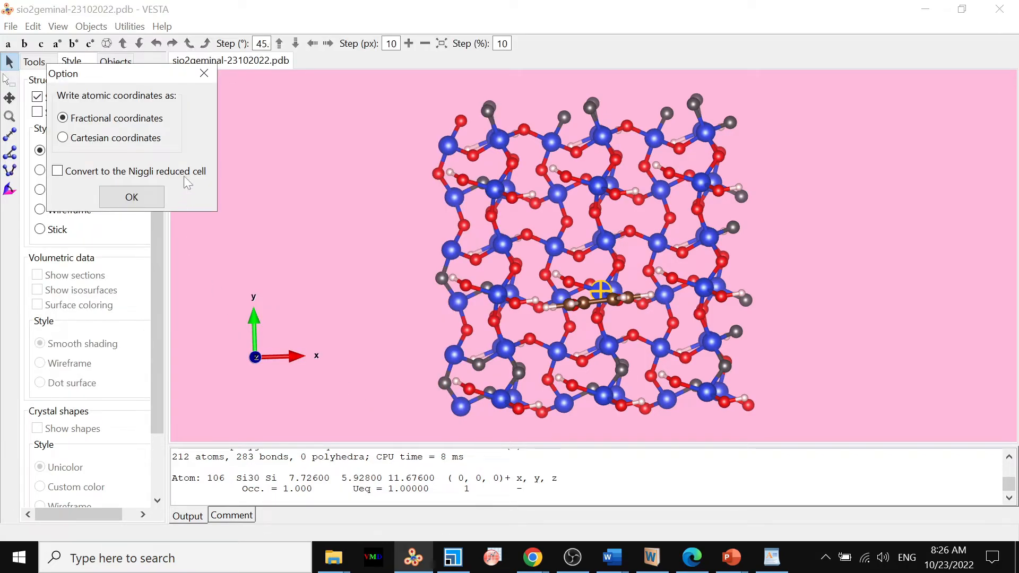
left_click(105, 141)
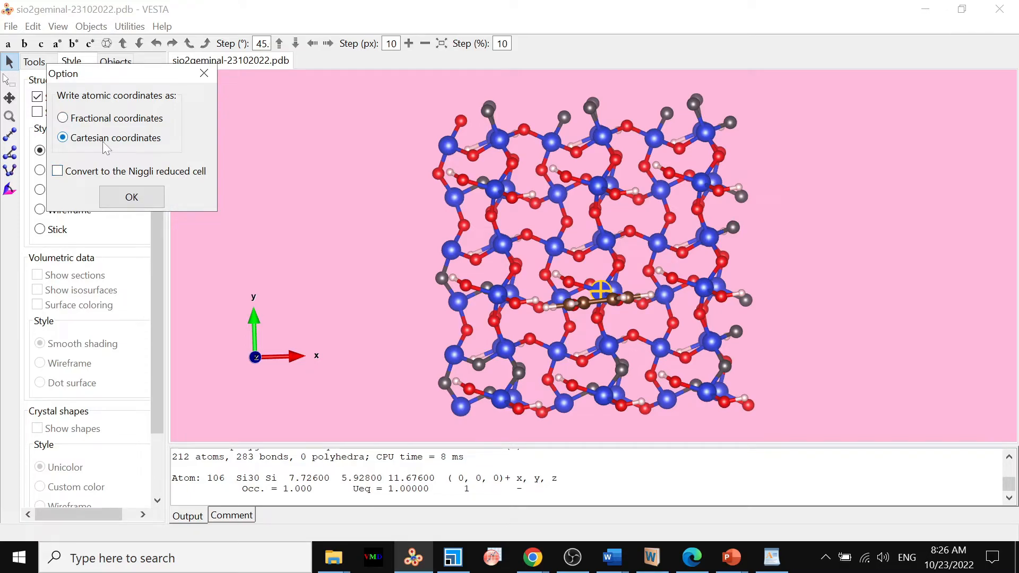
left_click(132, 197)
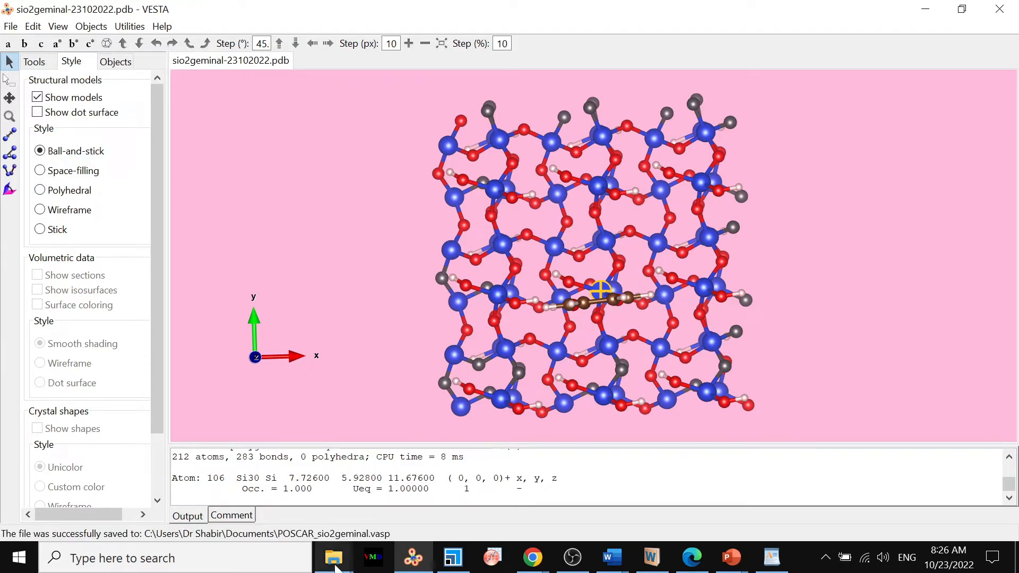
Open the exported POSCAR_sio2geminal VASP file from Documents in WordPad, set as the default for .vasp files, and examine its lattice vectors and coordinates.
mouse_move(334, 557)
left_click(250, 489)
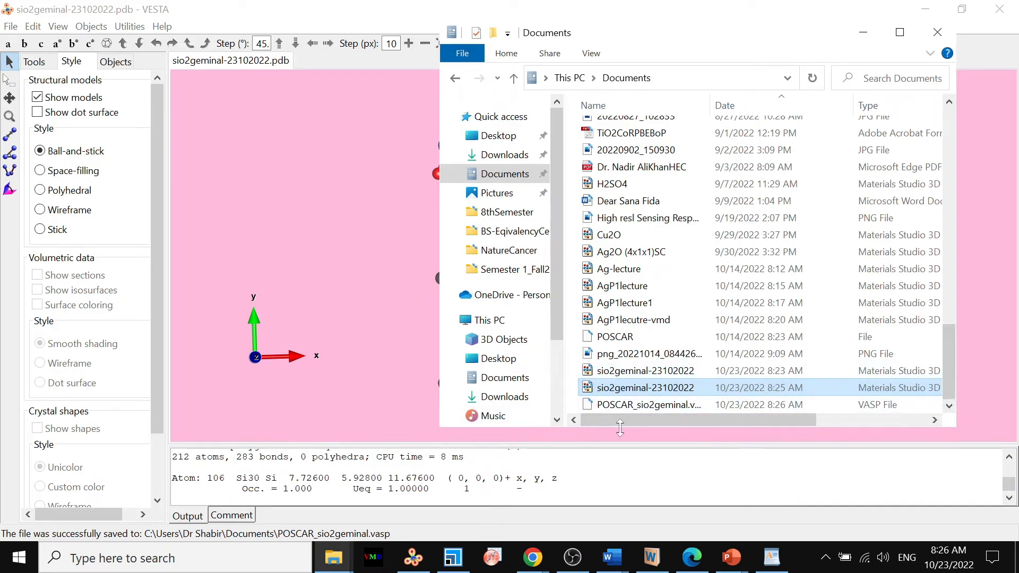
left_click(633, 408)
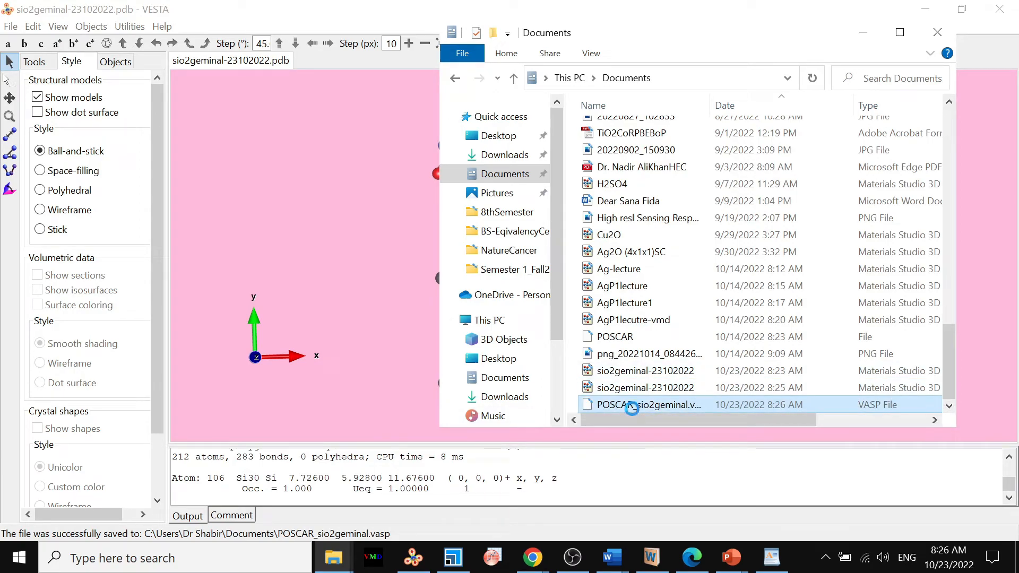
right_click(632, 410)
mouse_move(536, 164)
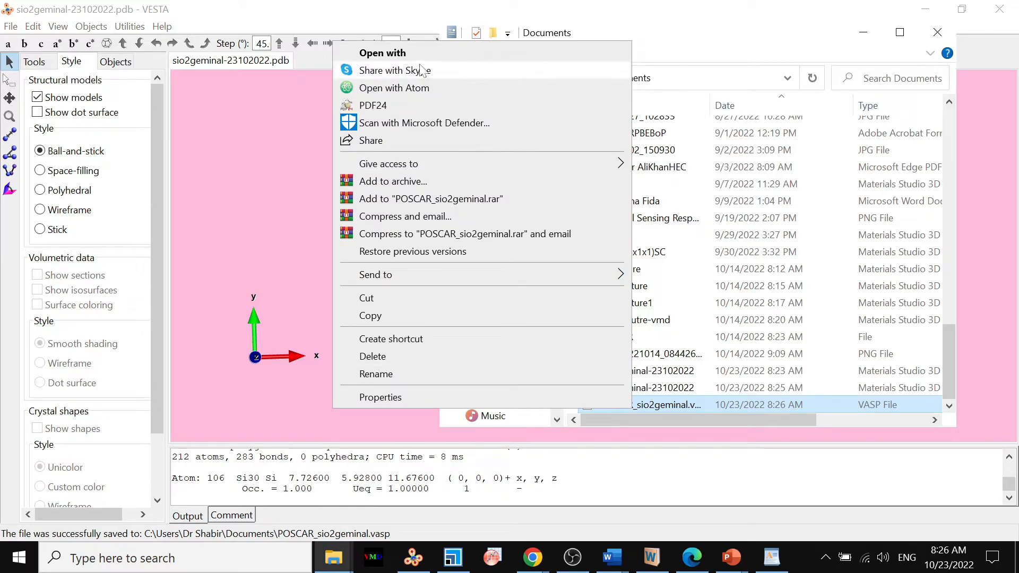
key("Escape")
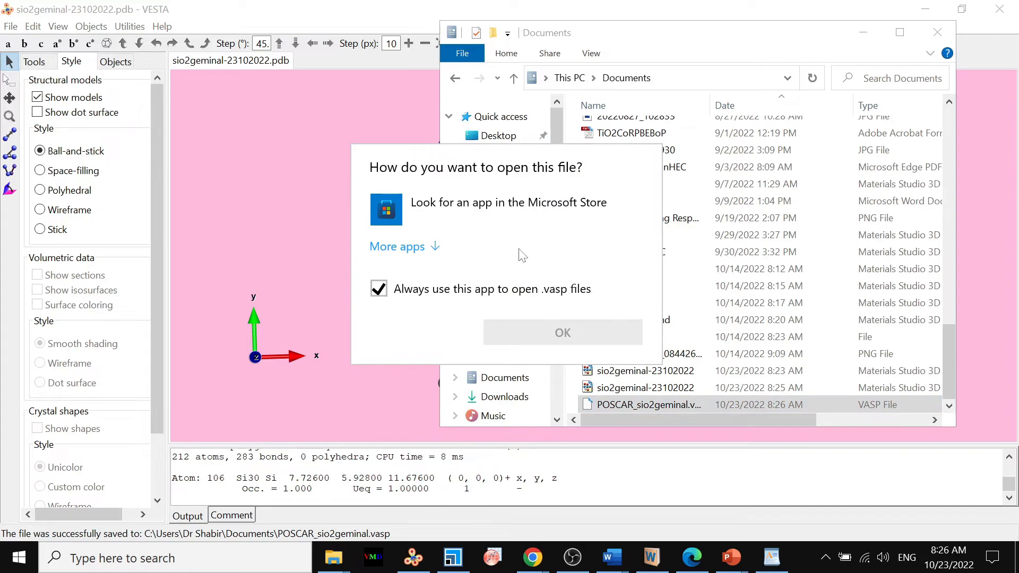
left_click(434, 249)
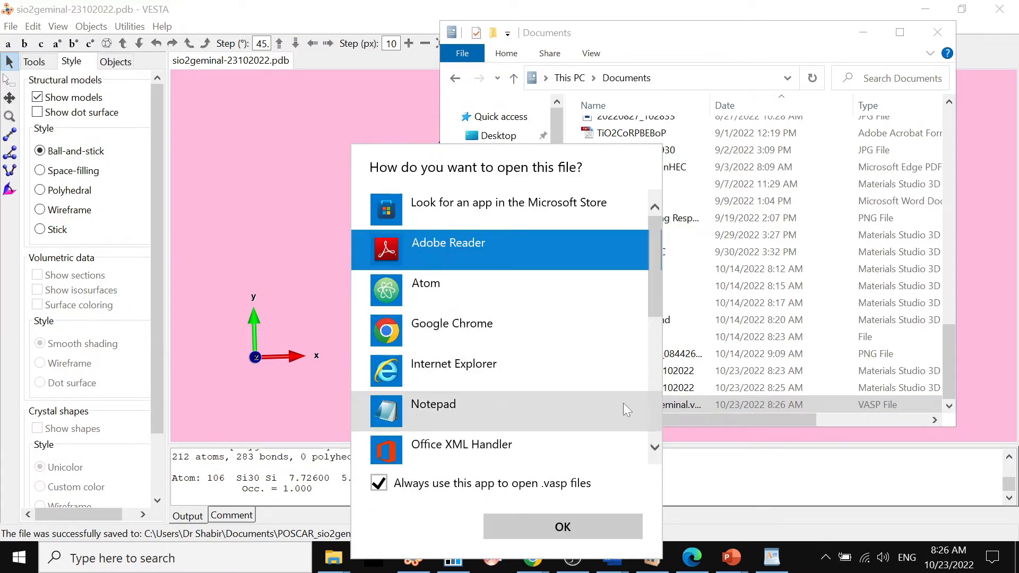
scroll(658, 381, "down", 3)
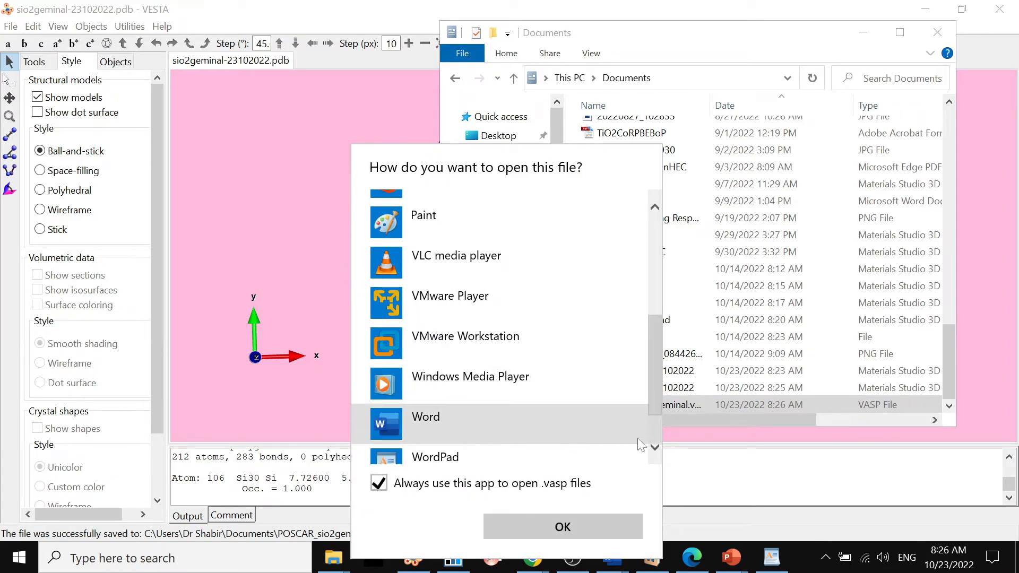
left_click(436, 461)
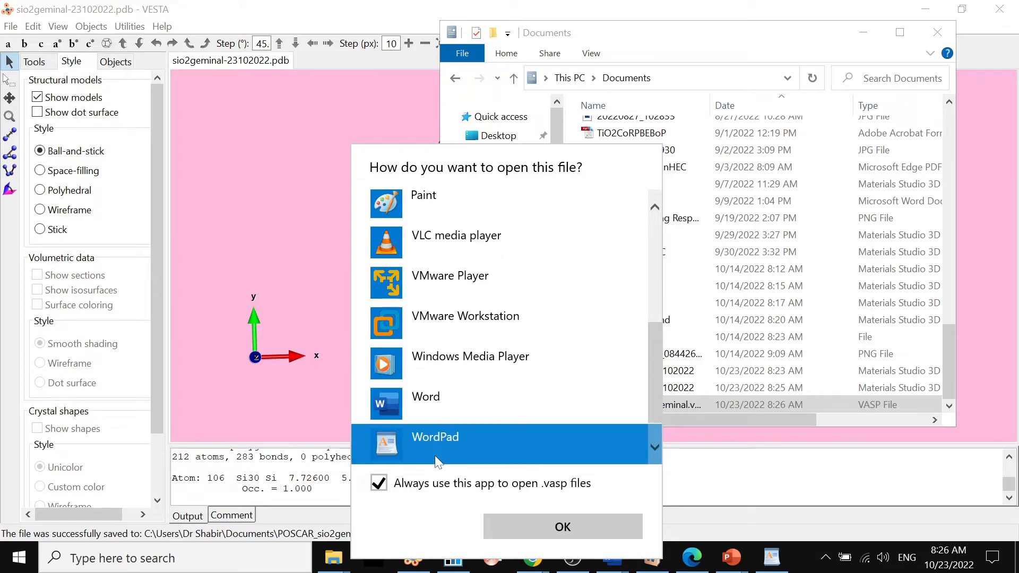
left_click(513, 520)
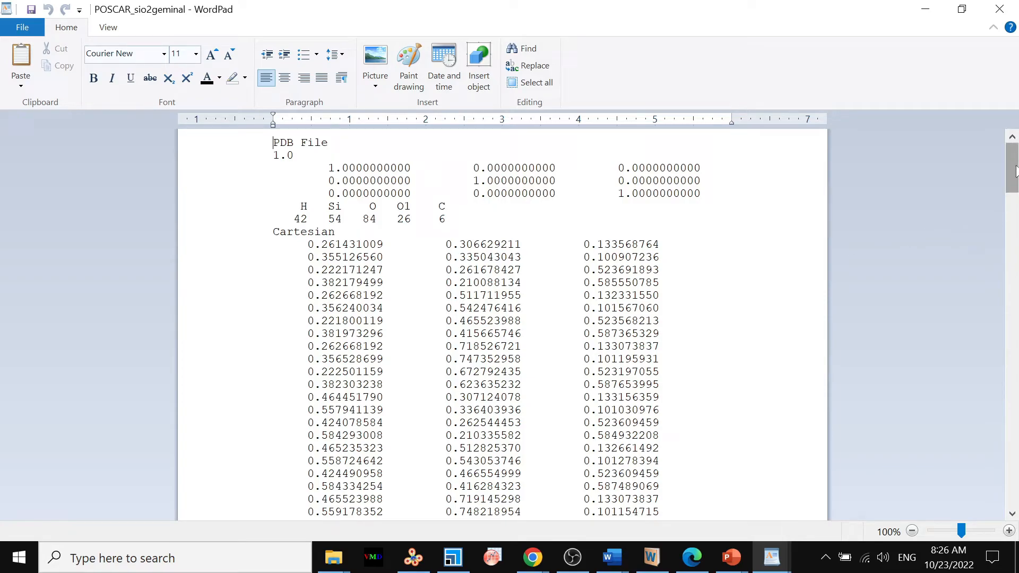
mouse_move(1015, 171)
left_mouse_down()
mouse_move(1015, 484)
mouse_move(1015, 168)
left_mouse_up()
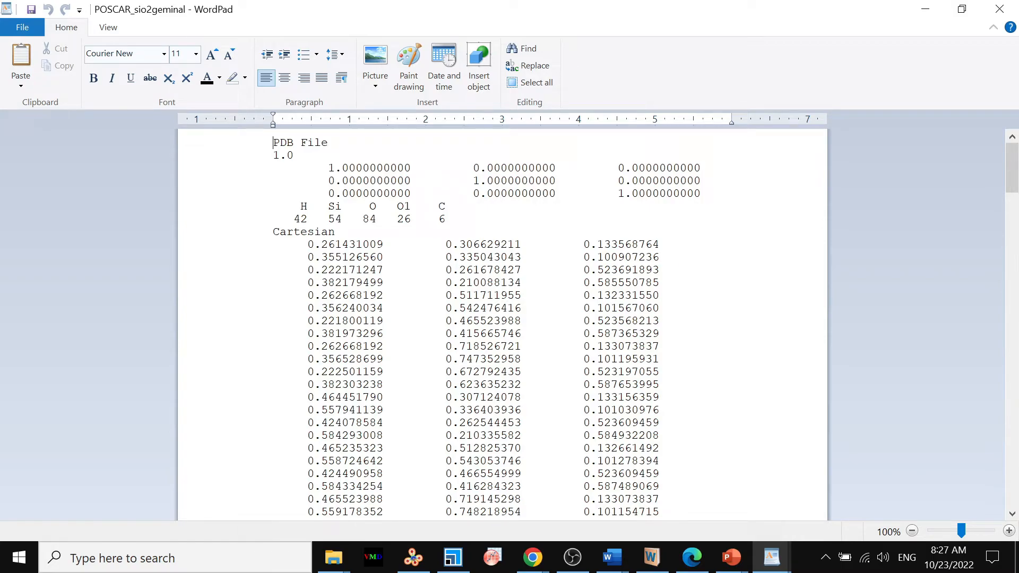
Load the original 14 KB sio2geminal structure from the sio2 folder inside cat+sio2 into Materials Studio.
left_click(453, 558)
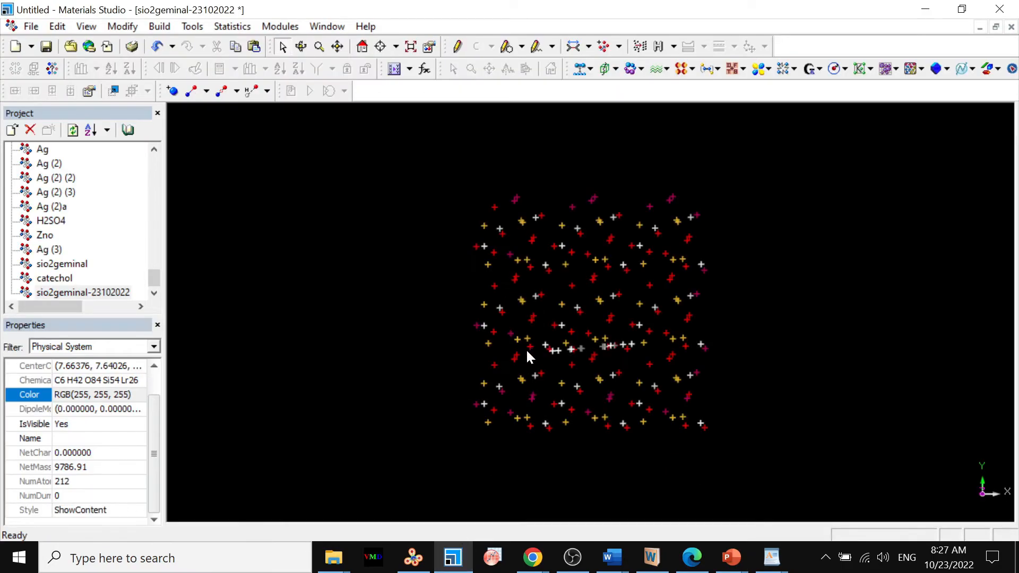
left_click(333, 557)
left_click(382, 509)
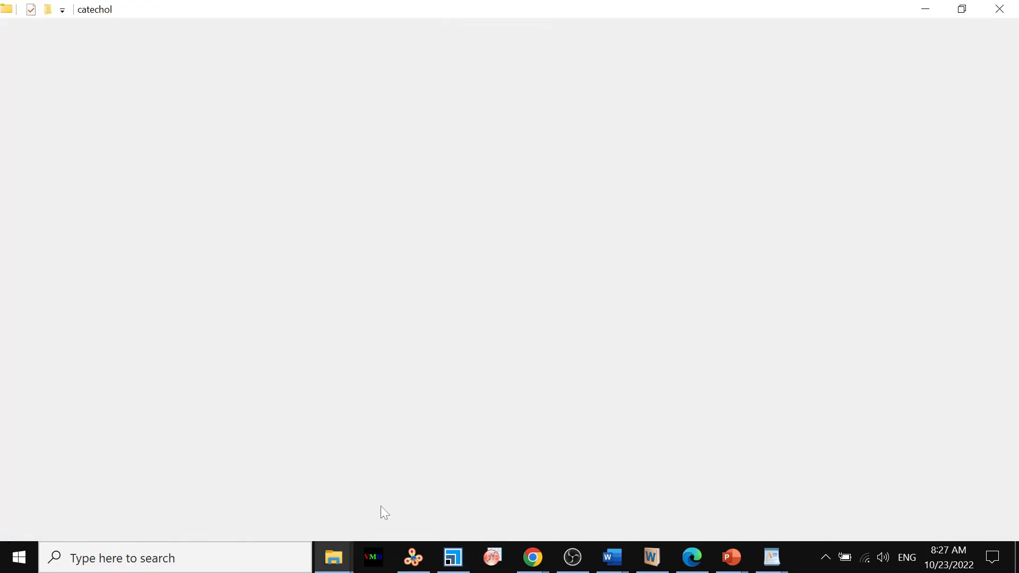
left_click(399, 51)
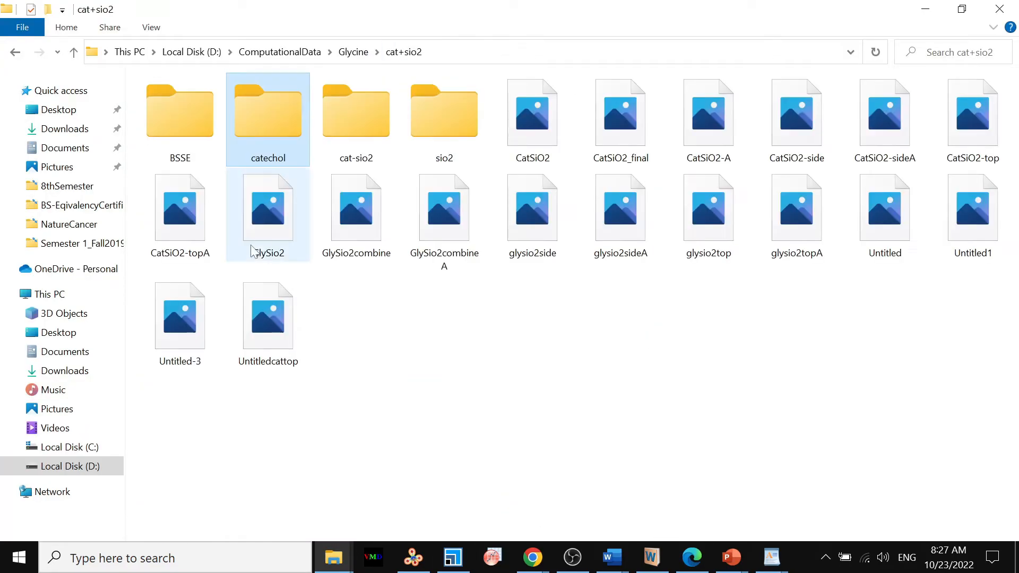
double_click(422, 113)
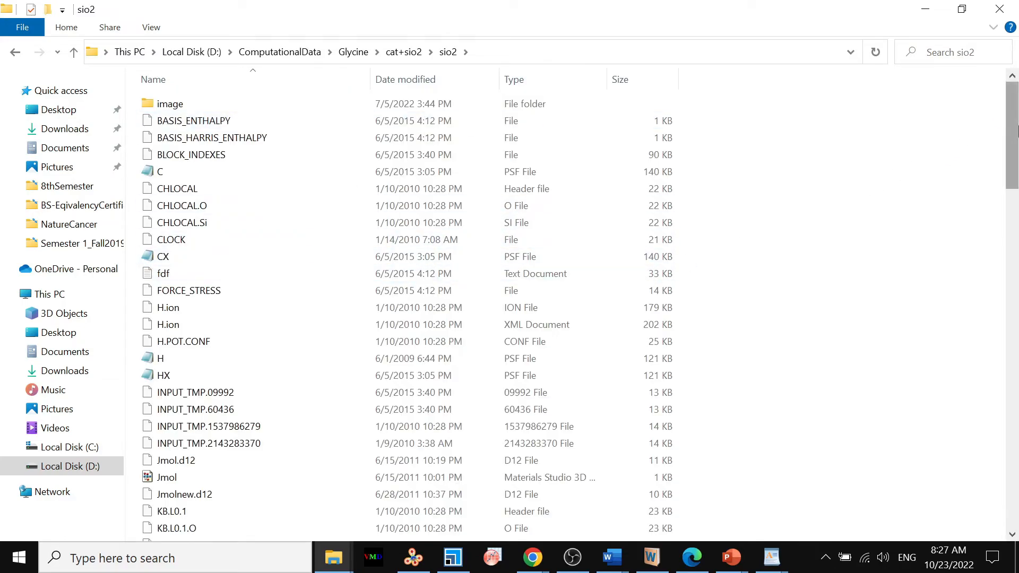
left_click_drag(1014, 141, 1015, 491)
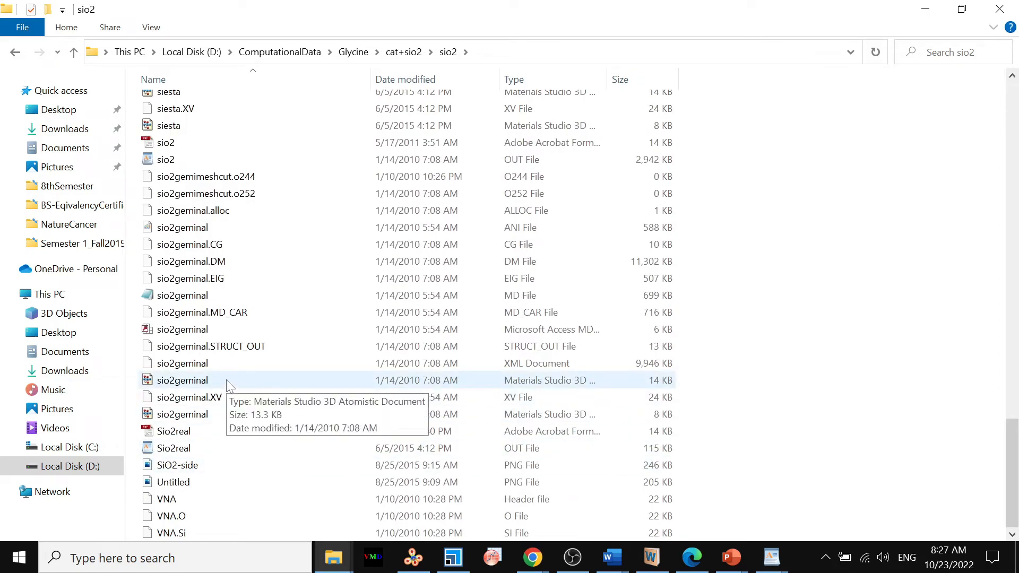
left_click_drag(228, 386, 503, 467)
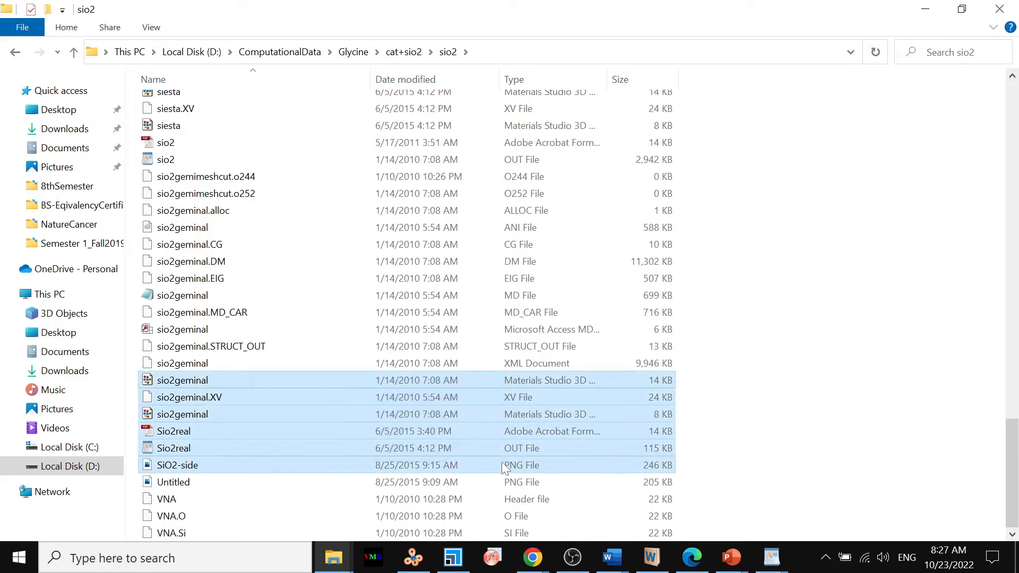
left_click(202, 384)
left_click_drag(202, 384, 422, 421)
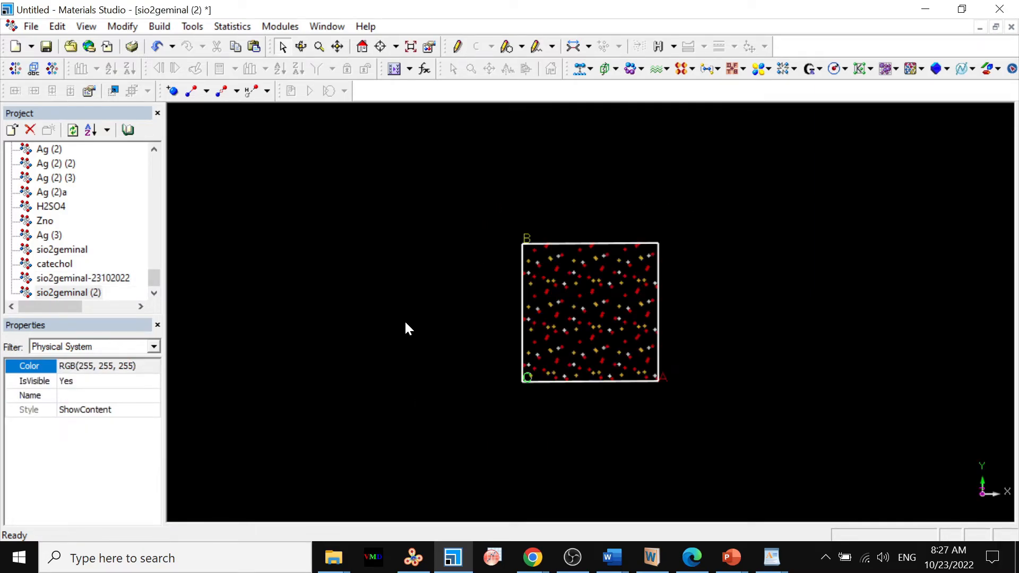
right_click(404, 295)
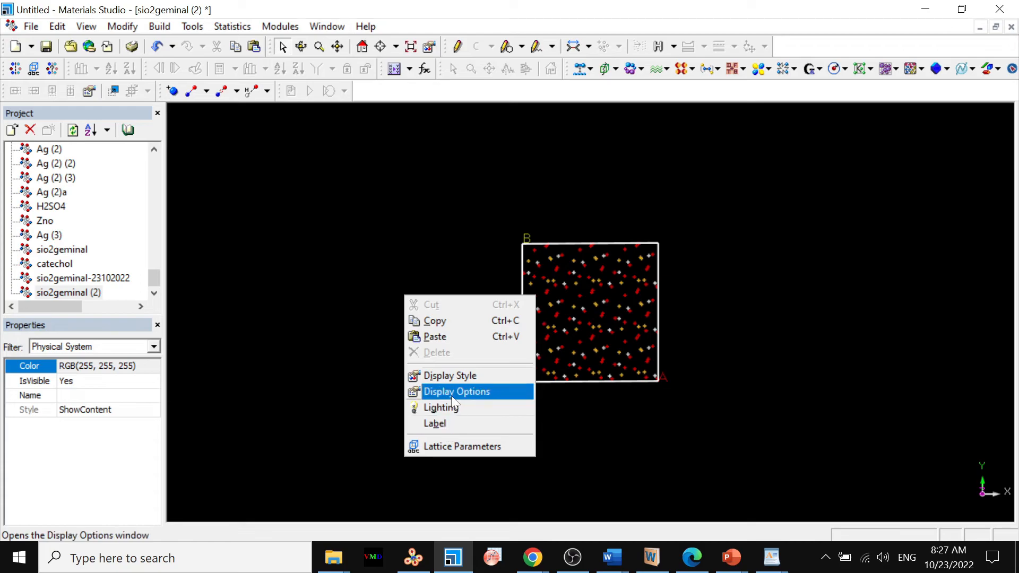
left_click(447, 376)
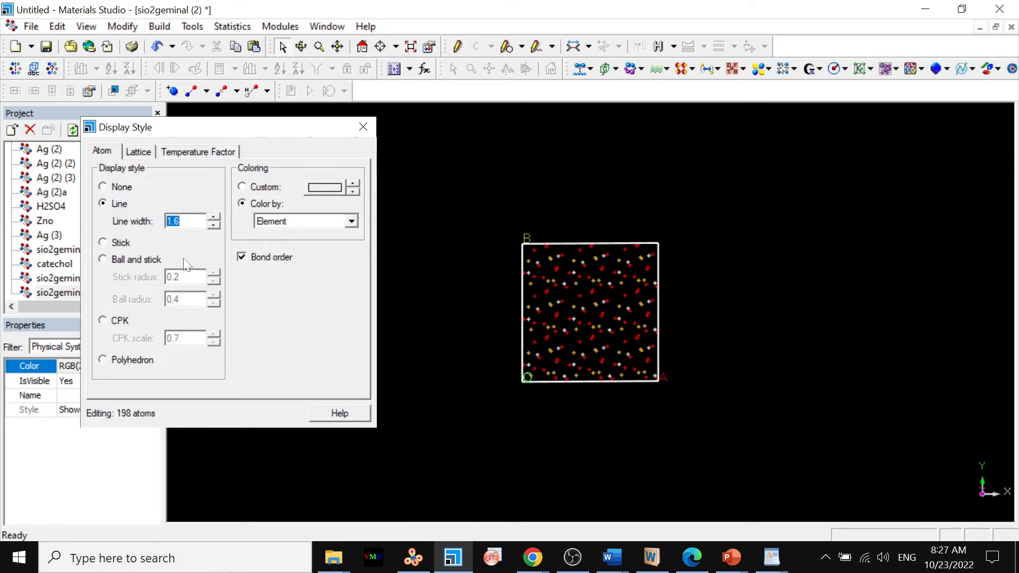
left_click(367, 121)
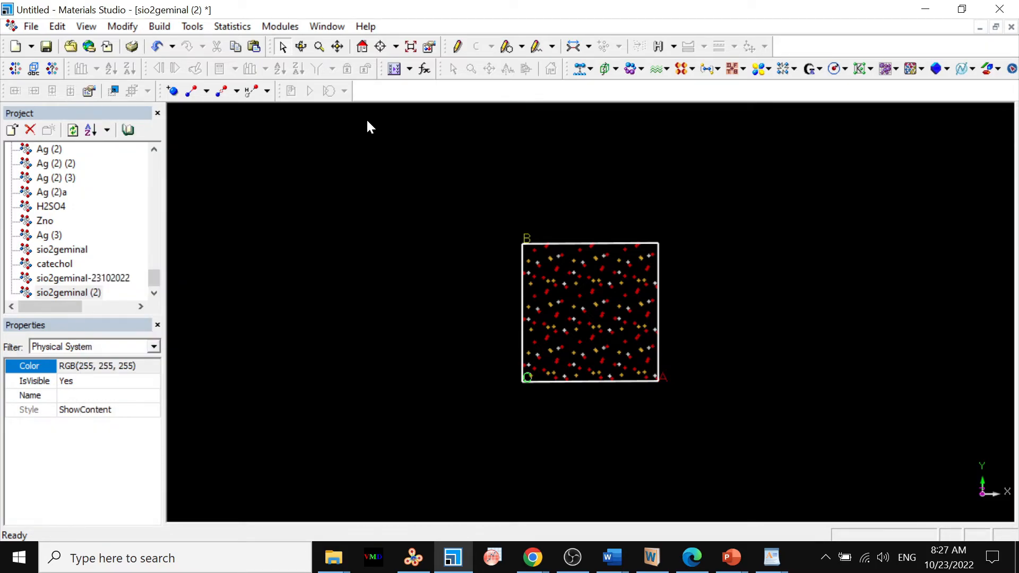
Display the lattice parameters of the original SiO2 cell and rotate the cell to a side view showing the vacuum above the slab.
scroll(366, 122, "up", 5)
right_click(367, 122)
left_click(404, 273)
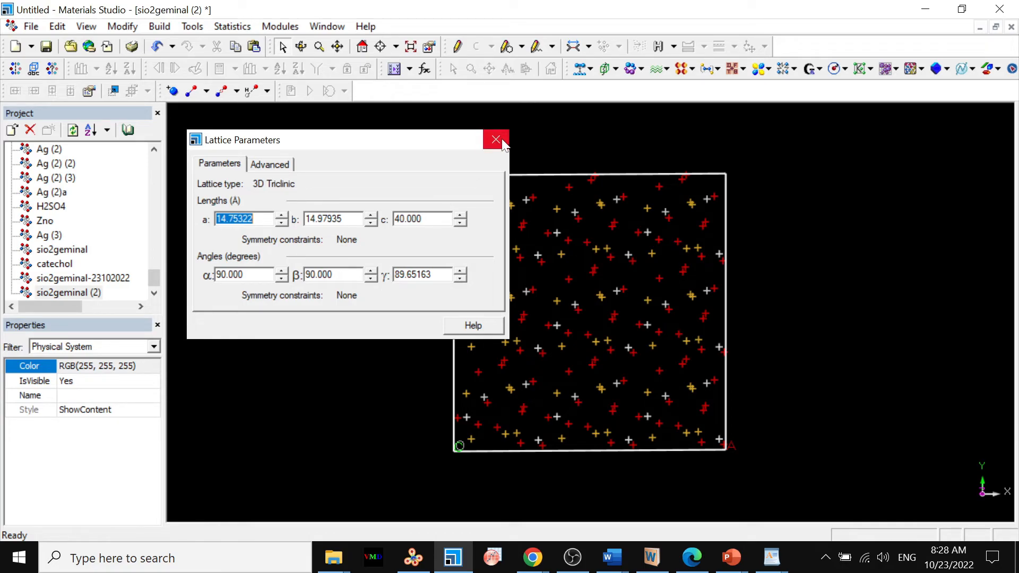
left_click(299, 51)
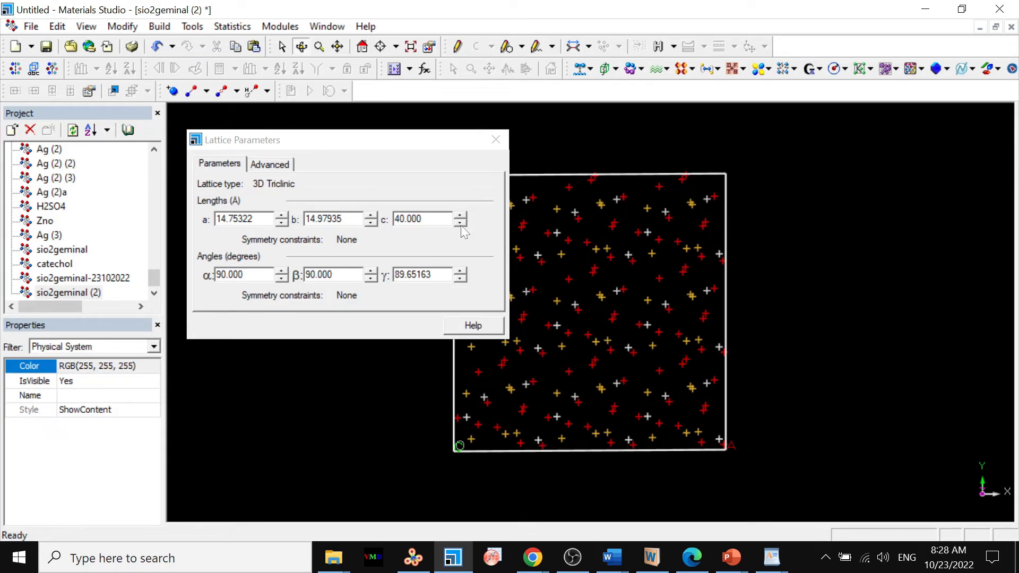
left_click_drag(413, 148, 314, 153)
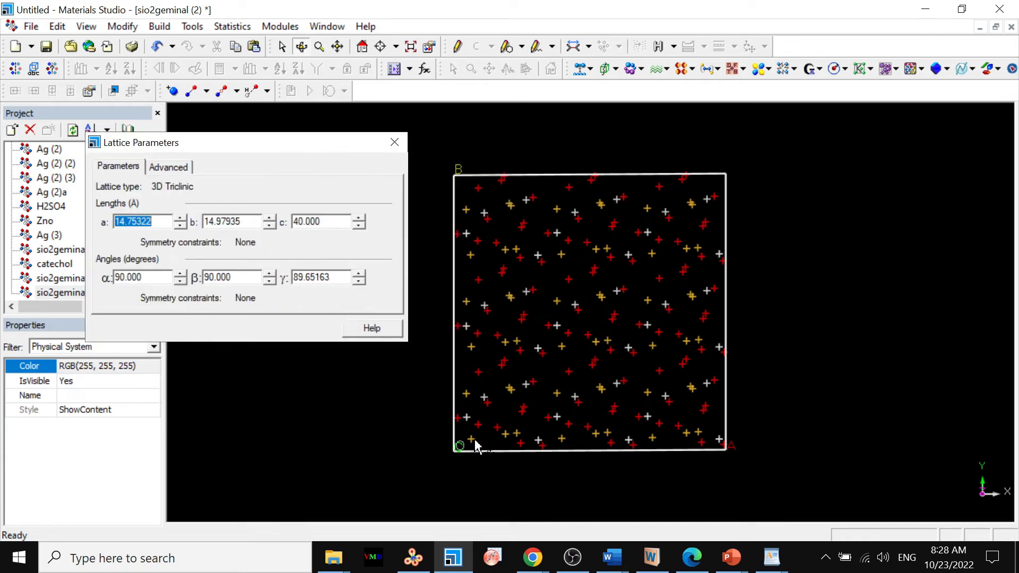
left_click_drag(588, 478, 586, 359)
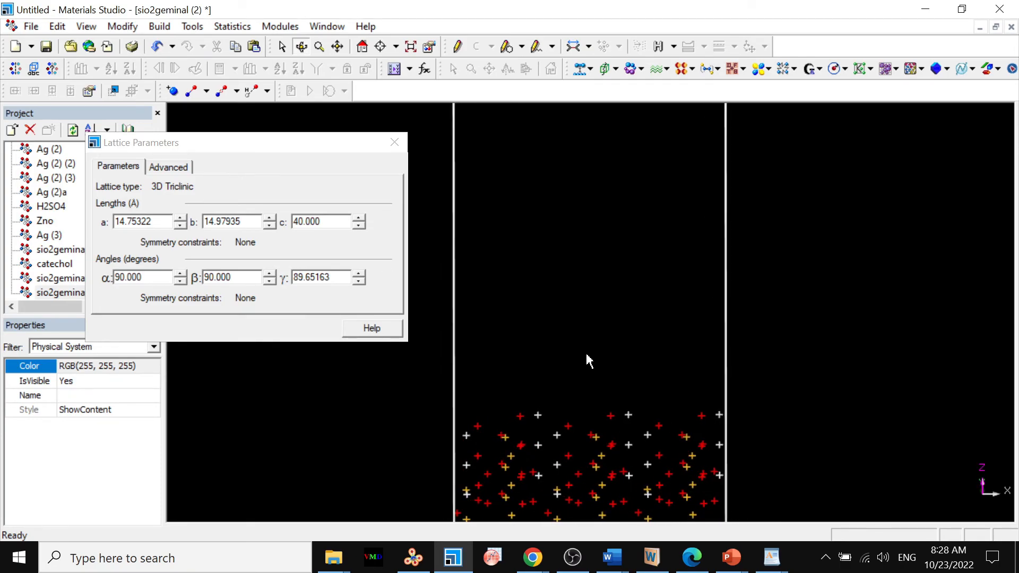
Calculate the bonds of the original SiO2 cell by turning on bond monitoring with the existing bonding scheme.
left_click(319, 48)
left_click_drag(594, 319, 548, 394)
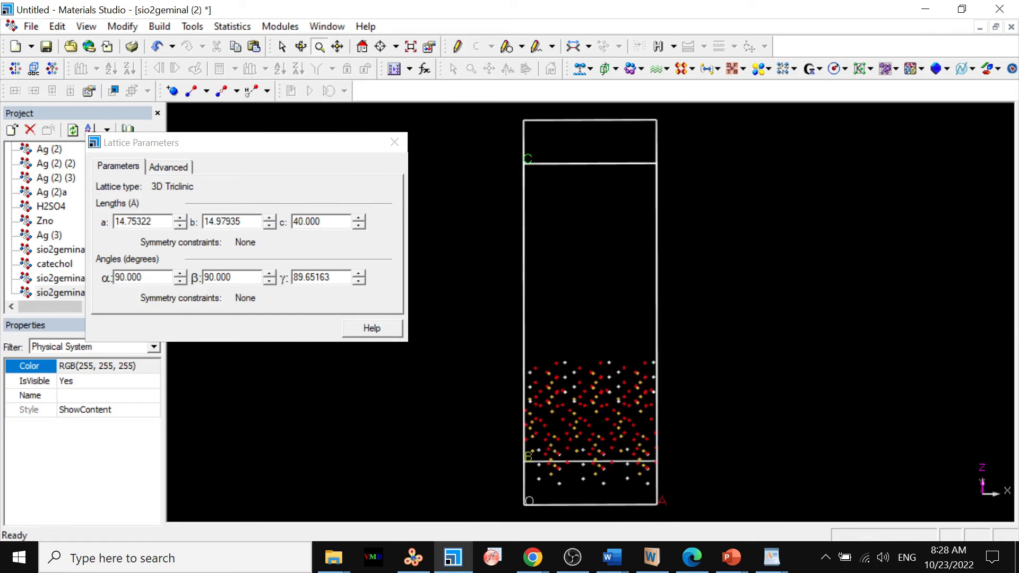
left_click(301, 46)
left_click_drag(586, 364, 584, 334)
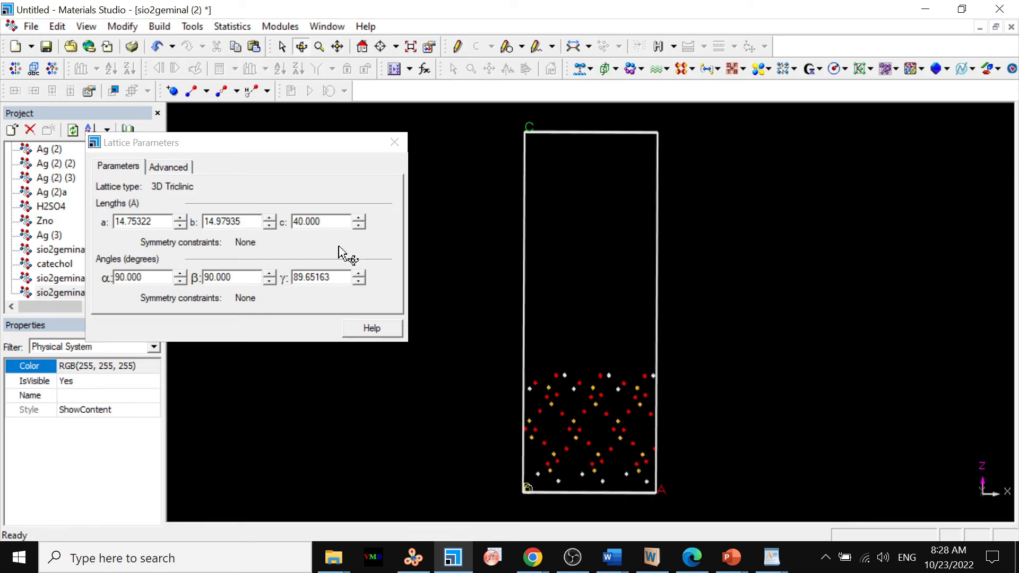
left_click(158, 26)
left_click(192, 229)
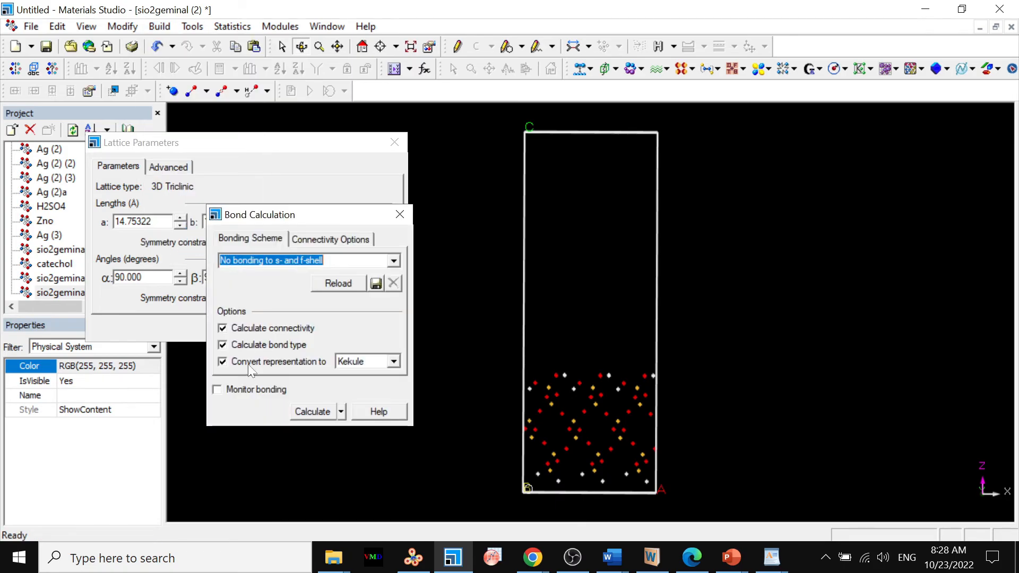
left_click(246, 386)
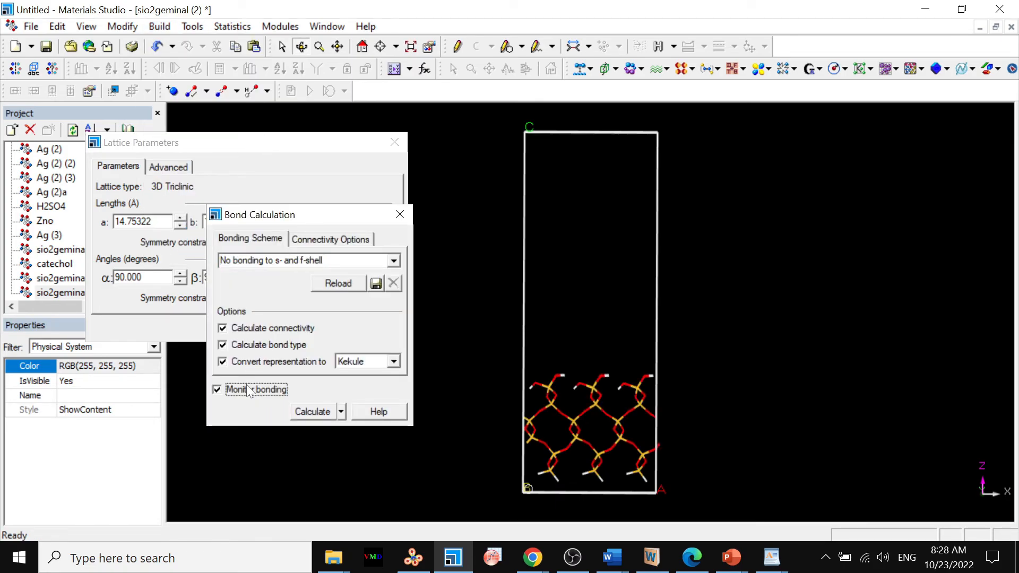
left_click(399, 214)
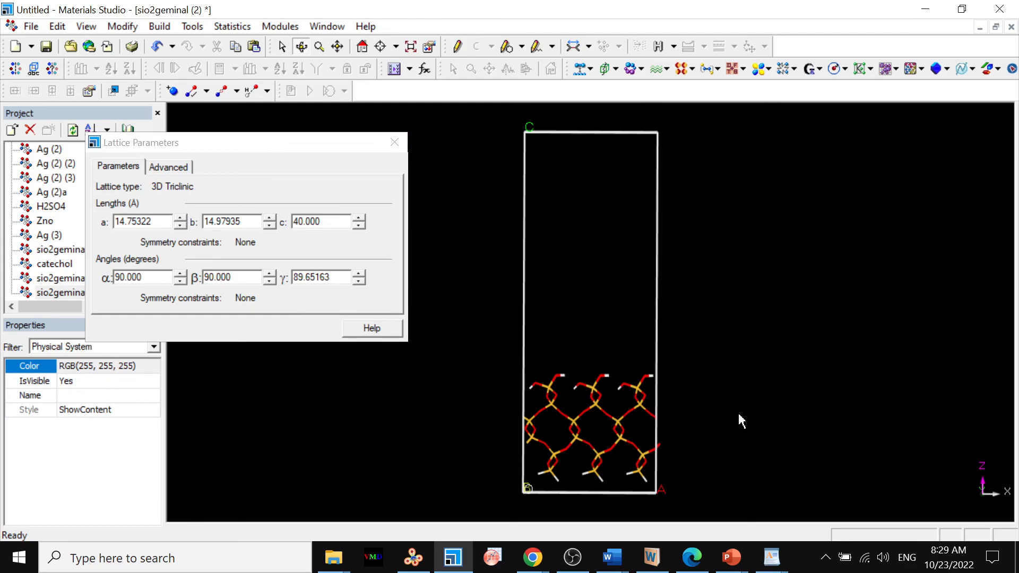
Switch to WordPad and bring up the exported POSCAR_sio2geminal file at its lattice vectors.
mouse_move(771, 562)
left_click(839, 502)
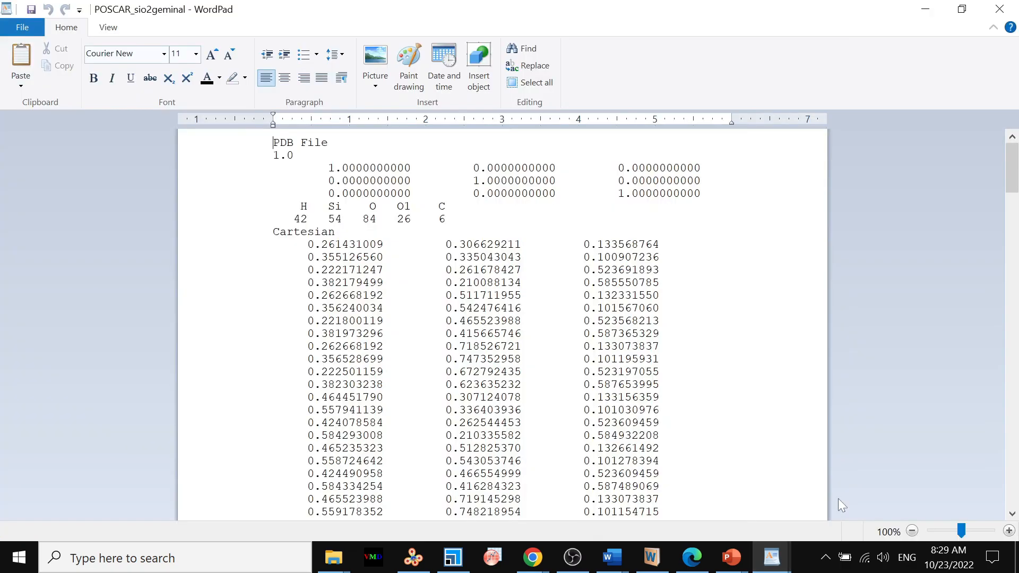